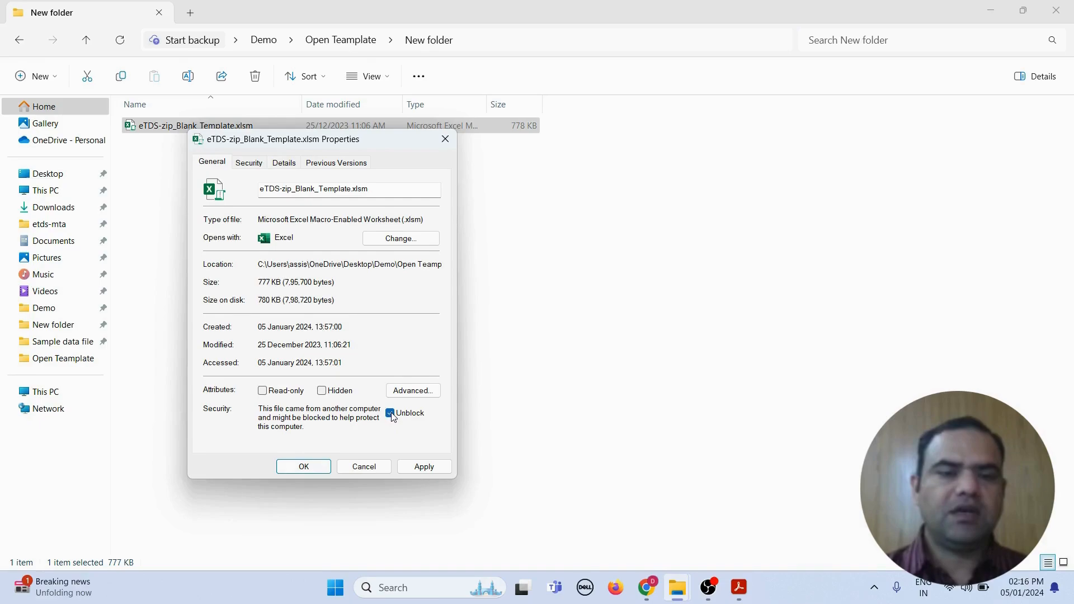
# Step: Apply the Unblock setting to eTDS-zip_Blank_Template.xlsm and close its Properties dialog
pyautogui.click(423, 473)
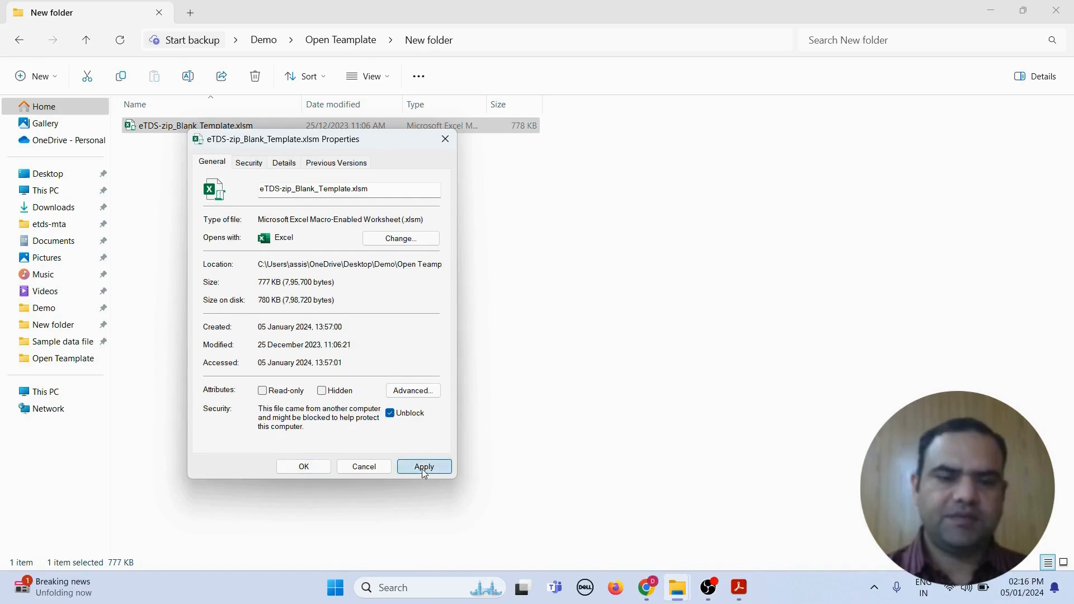
pyautogui.click(298, 469)
pyautogui.click(378, 387)
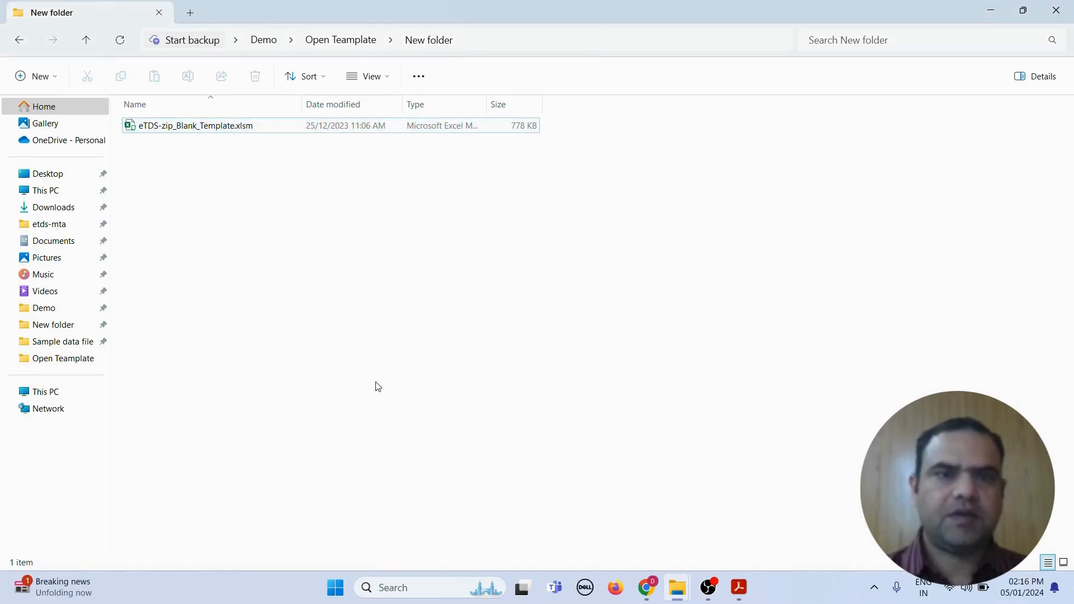
# Step: Open eTDS-zip_Blank_Template.xlsm and submit the contact's name, e-mail and mobile number in the start-up dialog
pyautogui.doubleClick(139, 129)
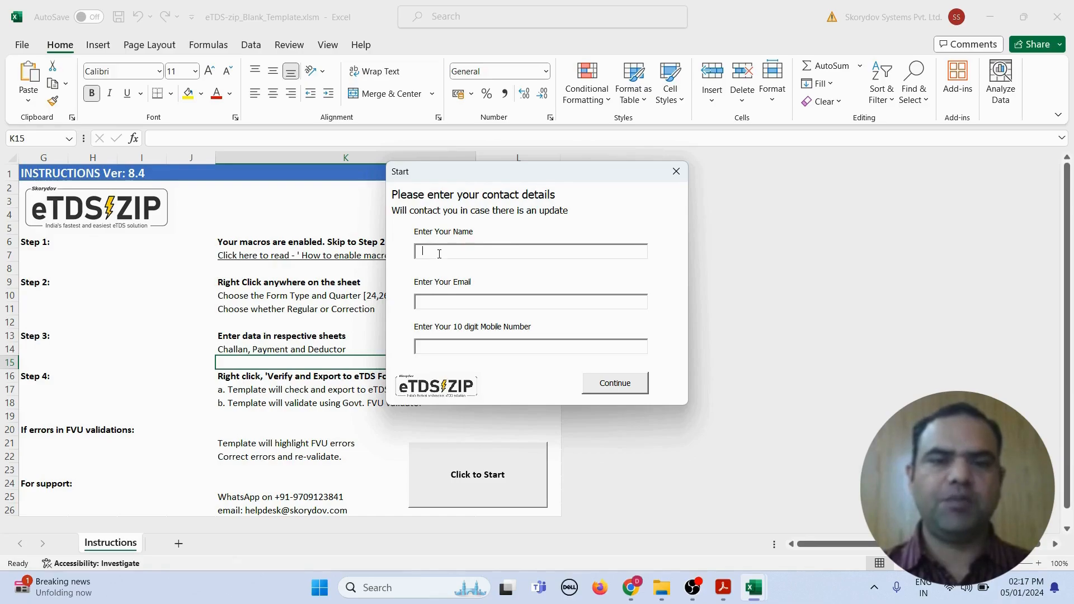
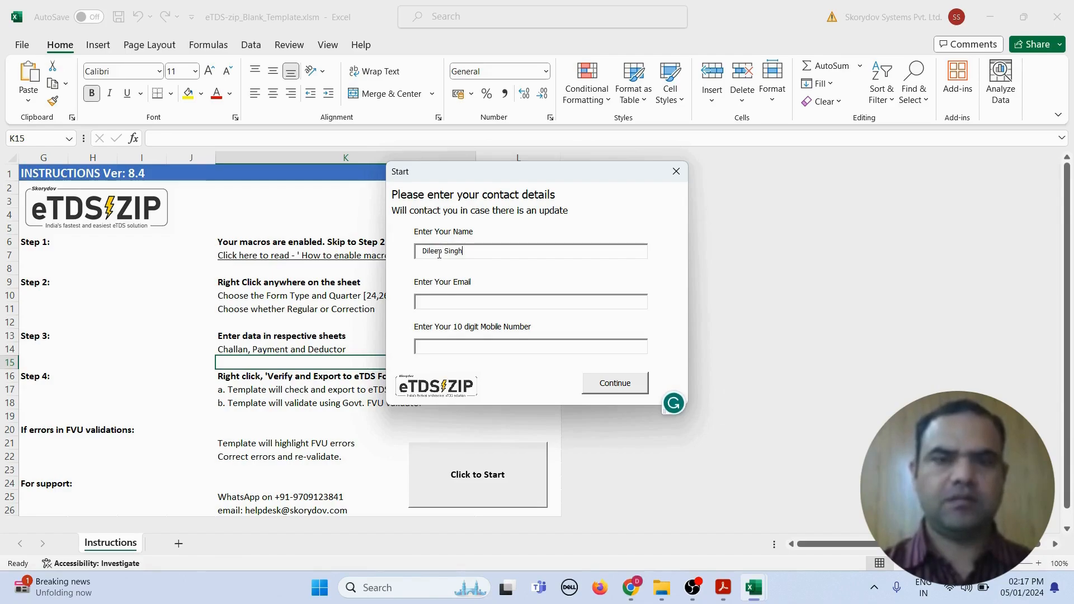
pyautogui.click(430, 301)
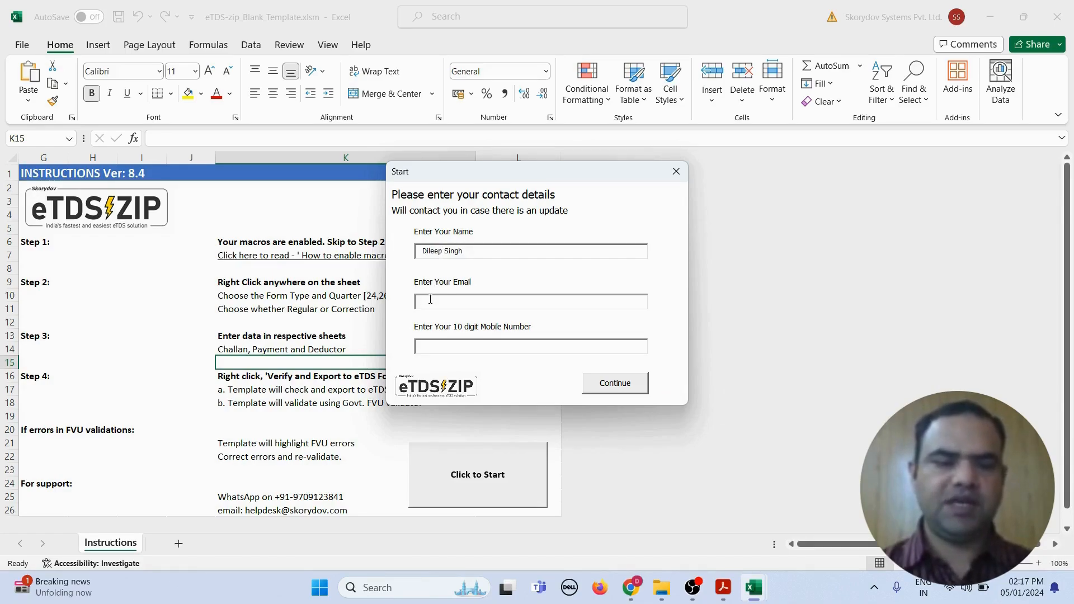
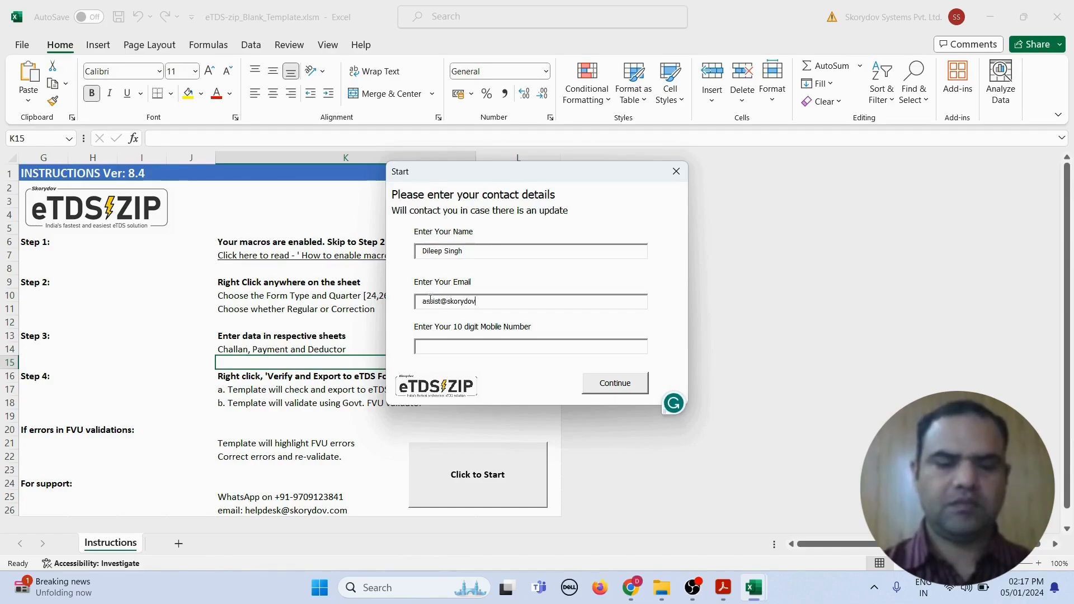
pyautogui.press('Tab')
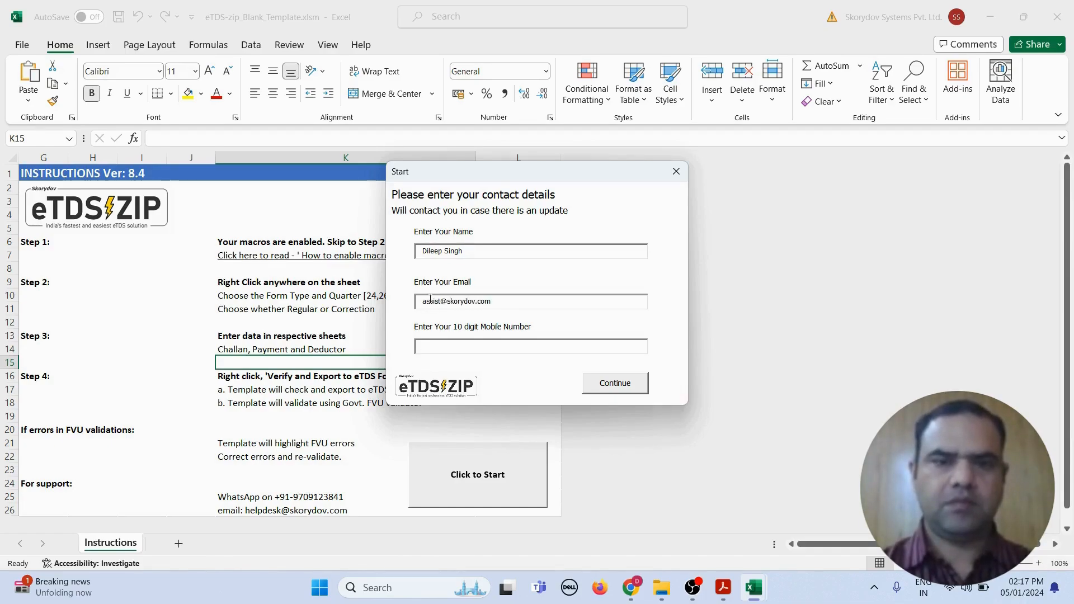
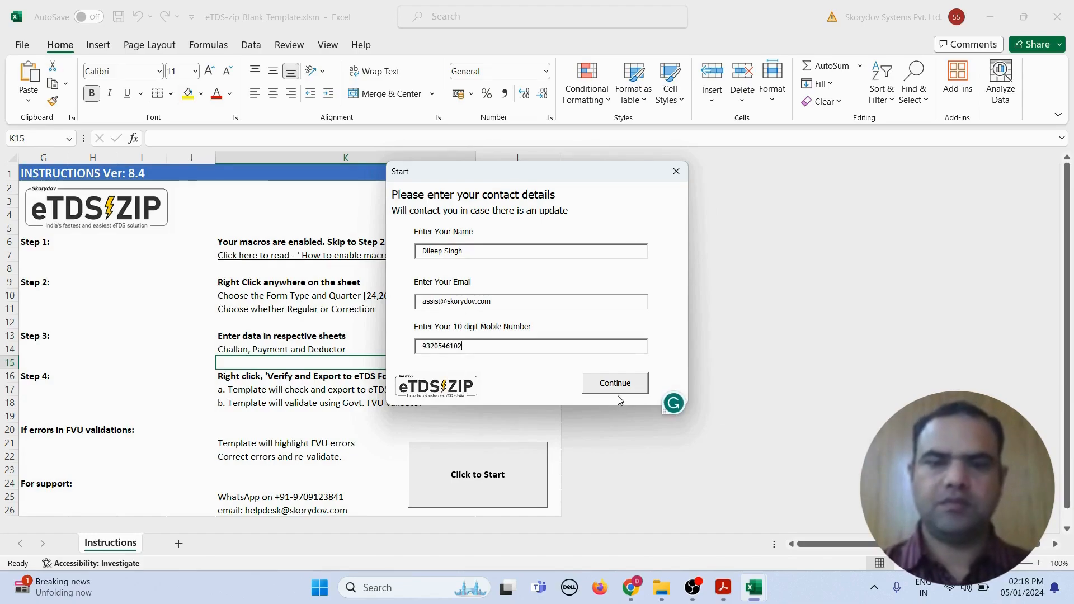
pyautogui.click(616, 387)
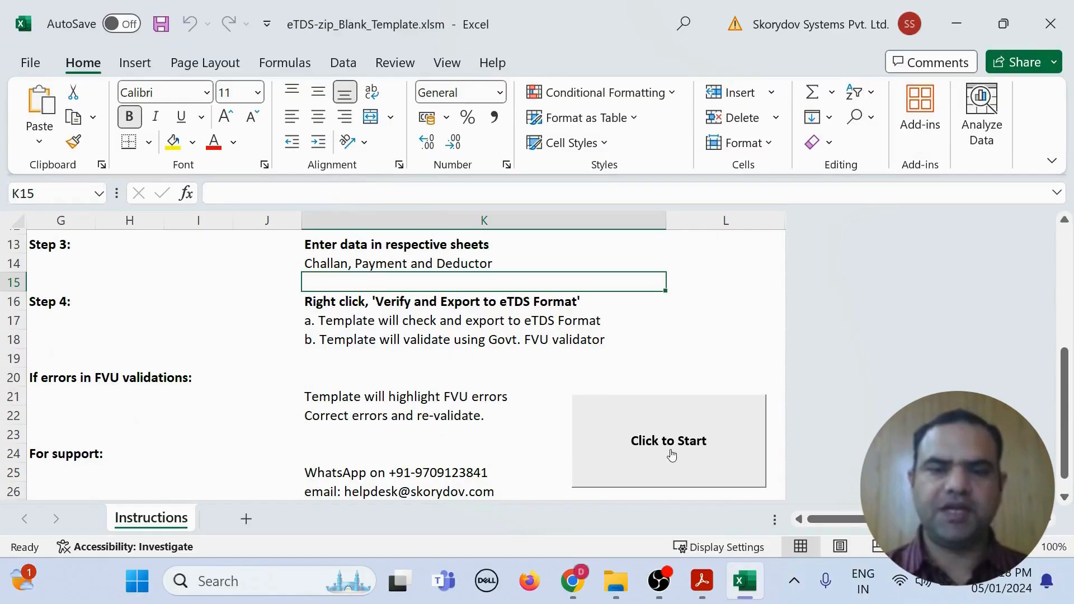
# Step: In the Choose Form dialog, select Form 26, FY 2023-24, Quarter 1 and a Regular return
pyautogui.click(672, 454)
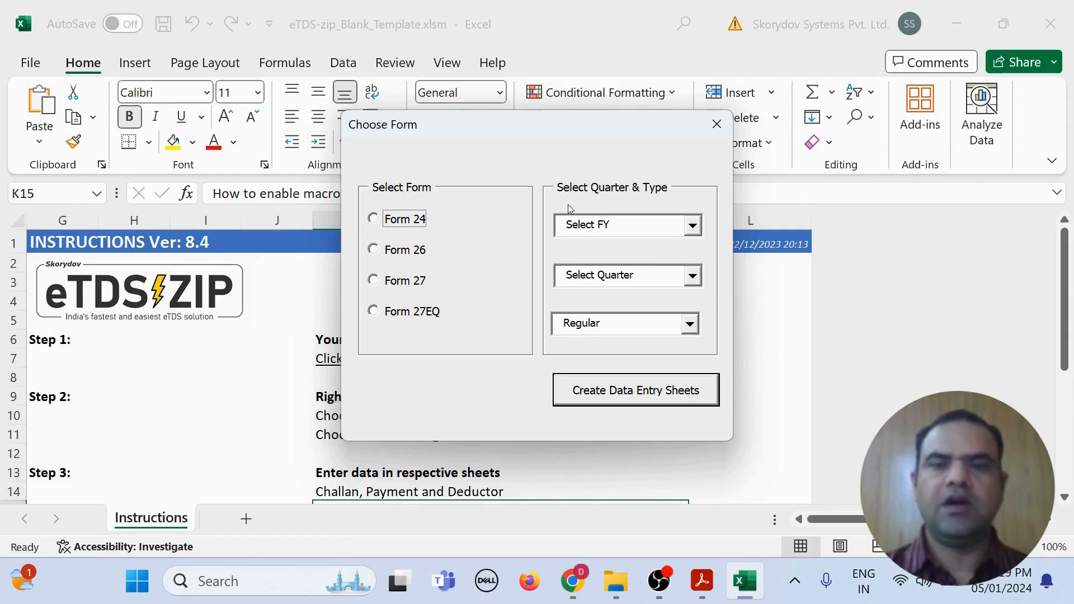
pyautogui.click(393, 251)
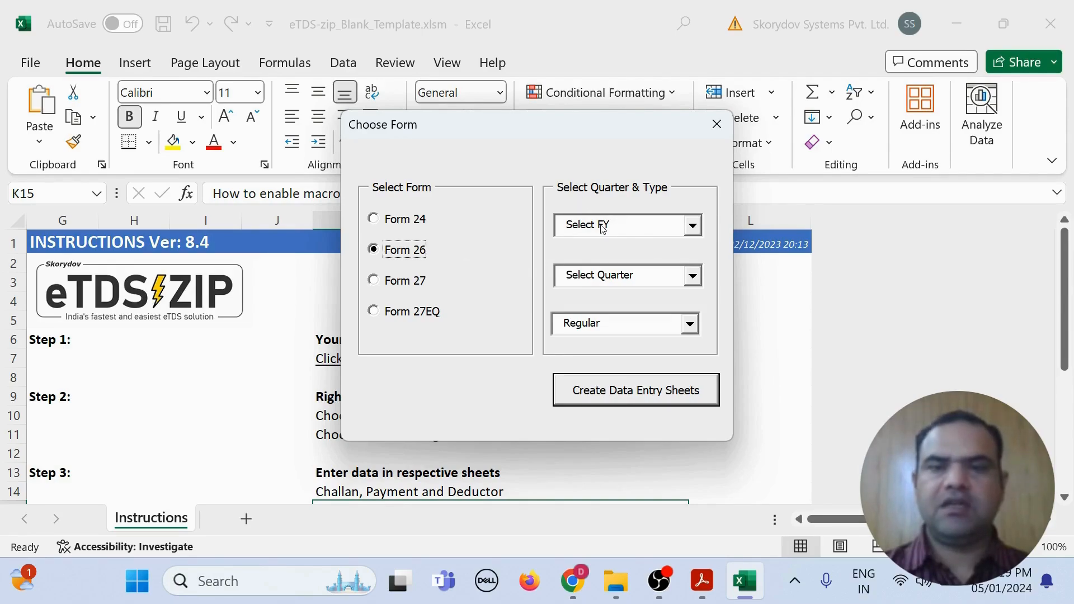
pyautogui.click(638, 222)
pyautogui.click(635, 259)
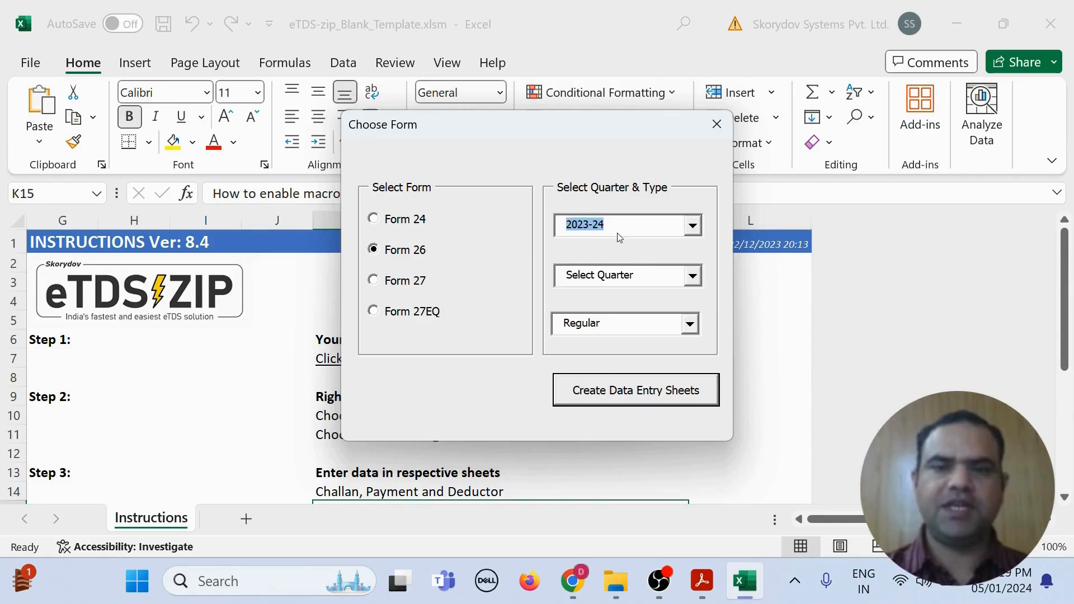
pyautogui.click(643, 278)
pyautogui.click(635, 311)
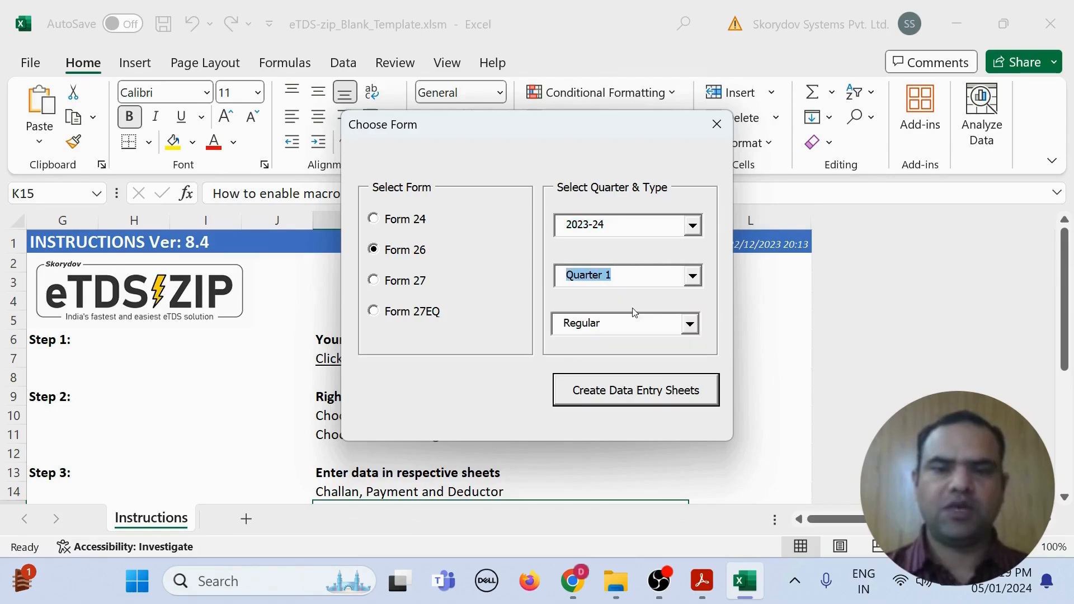
pyautogui.click(635, 326)
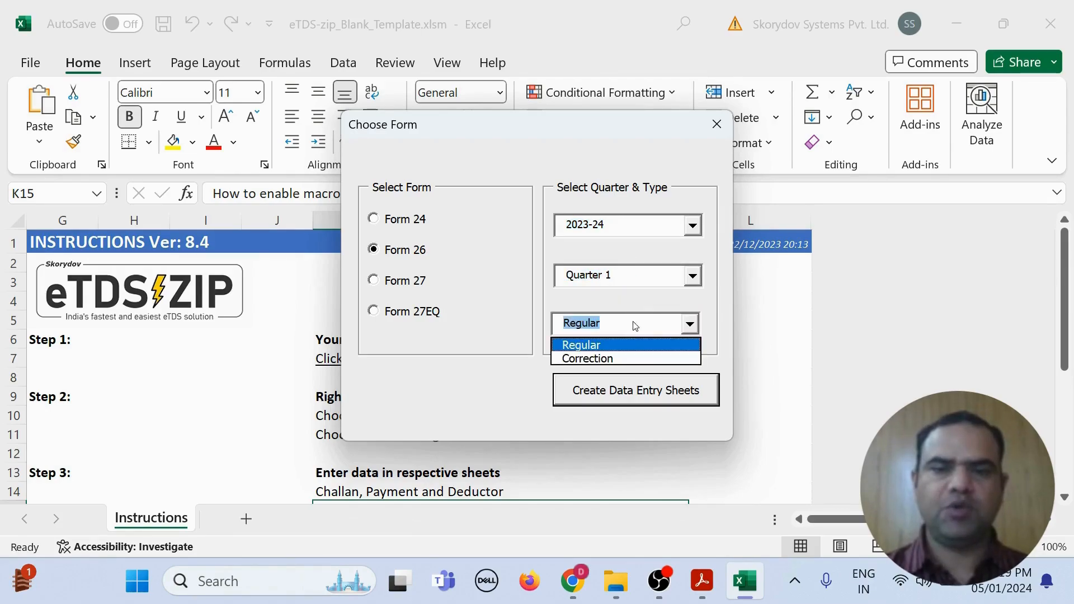
pyautogui.click(615, 346)
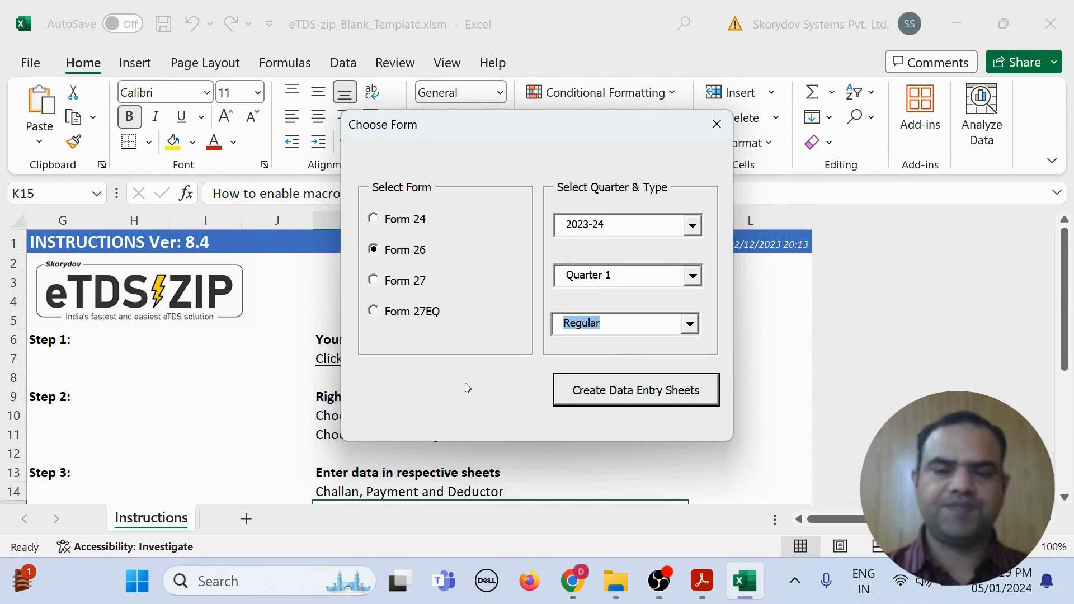
# Step: Generate the Challan, Payment and Deductor sheets and shorten the Payment sheet's header row
pyautogui.click(642, 392)
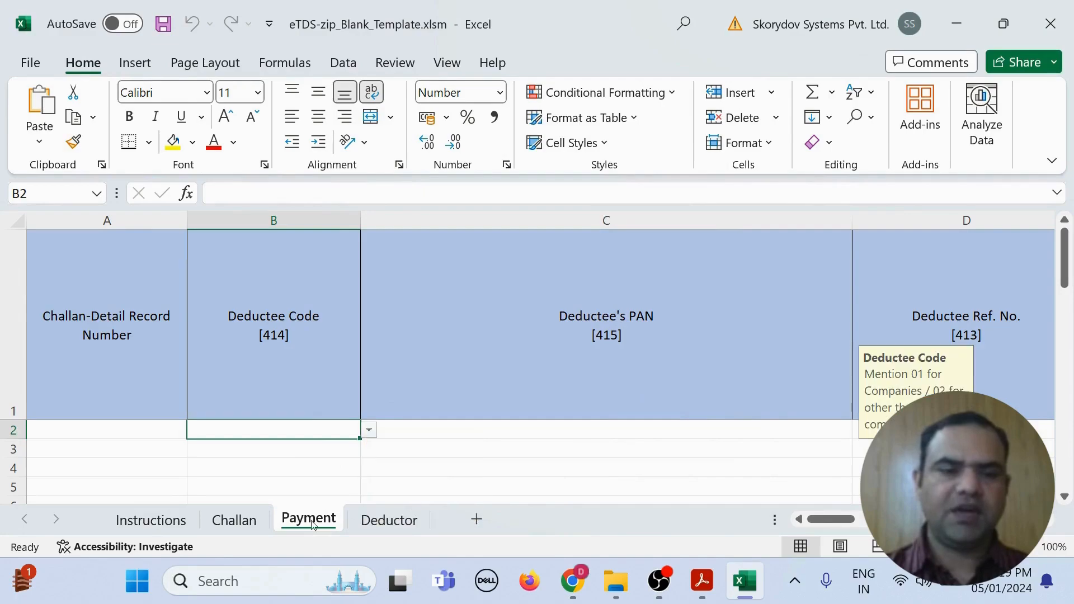
pyautogui.click(234, 521)
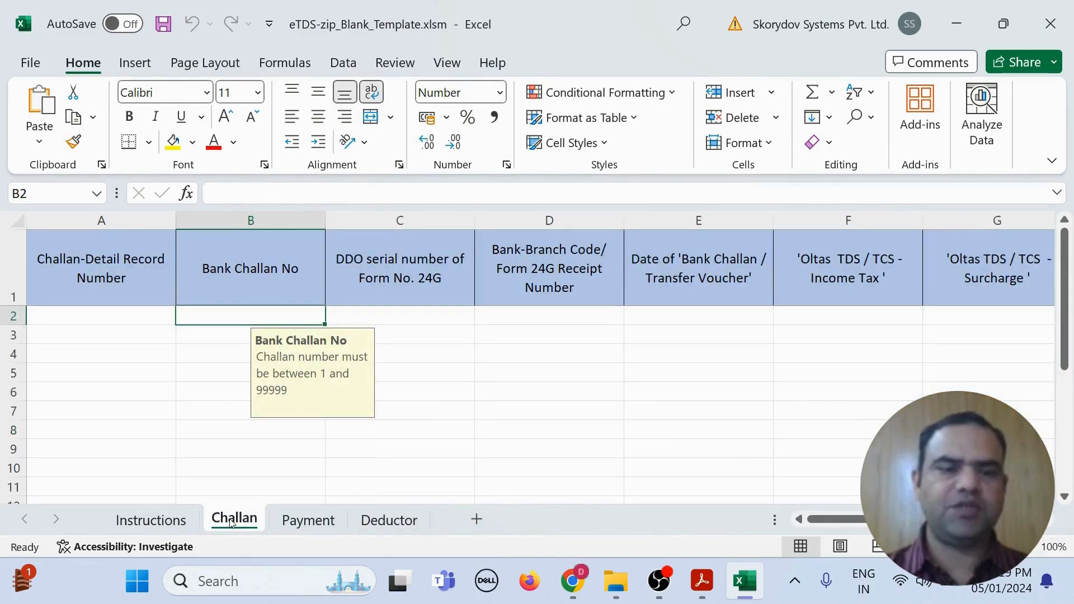
pyautogui.click(311, 522)
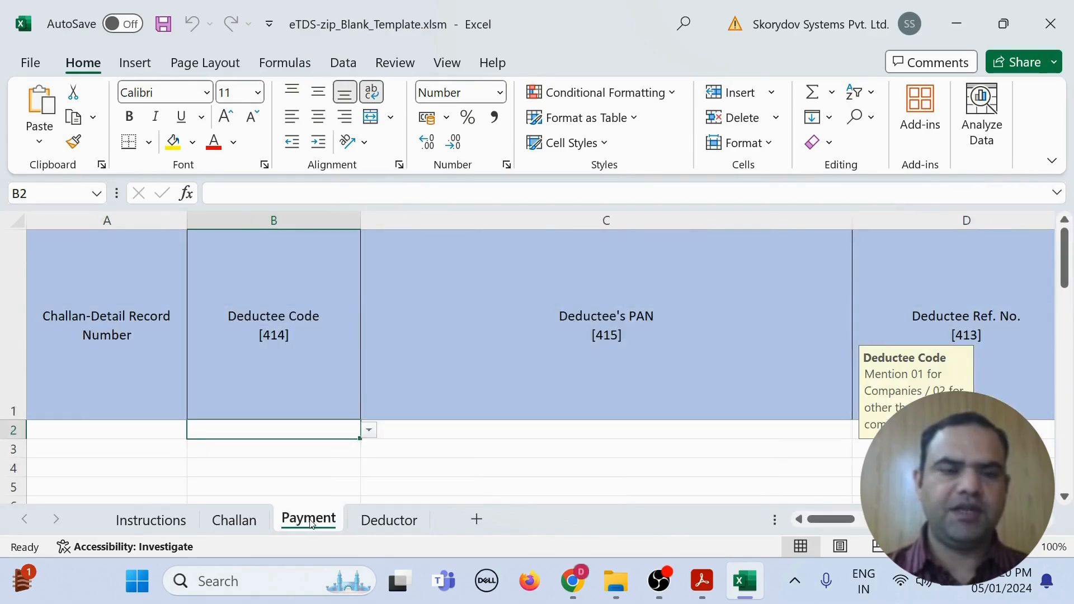
pyautogui.click(389, 521)
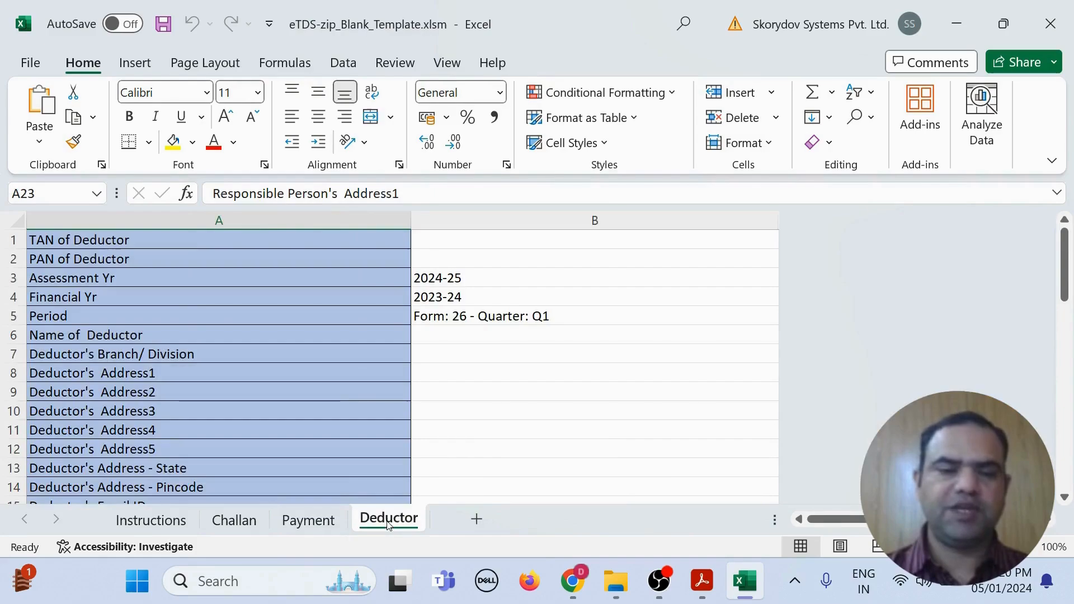
pyautogui.click(226, 522)
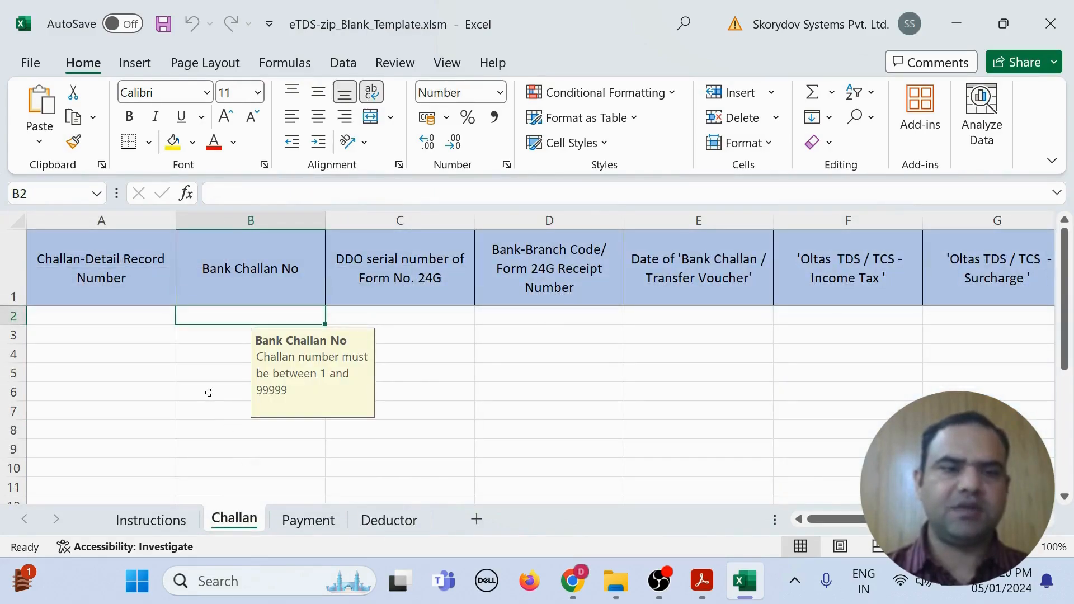
pyautogui.click(305, 521)
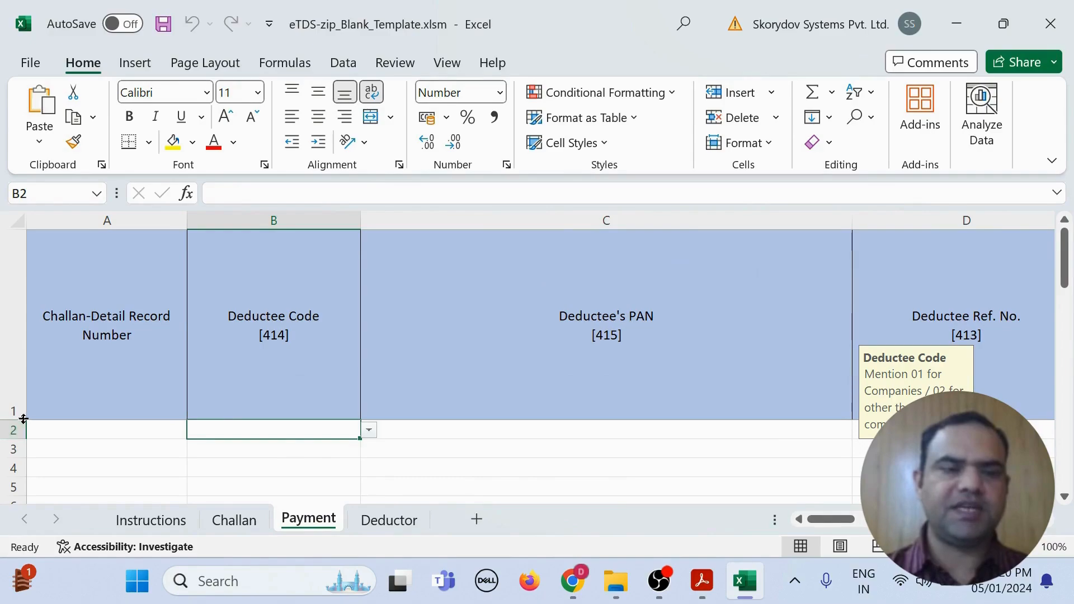
pyautogui.moveTo(19, 420); pyautogui.dragTo(29, 361)
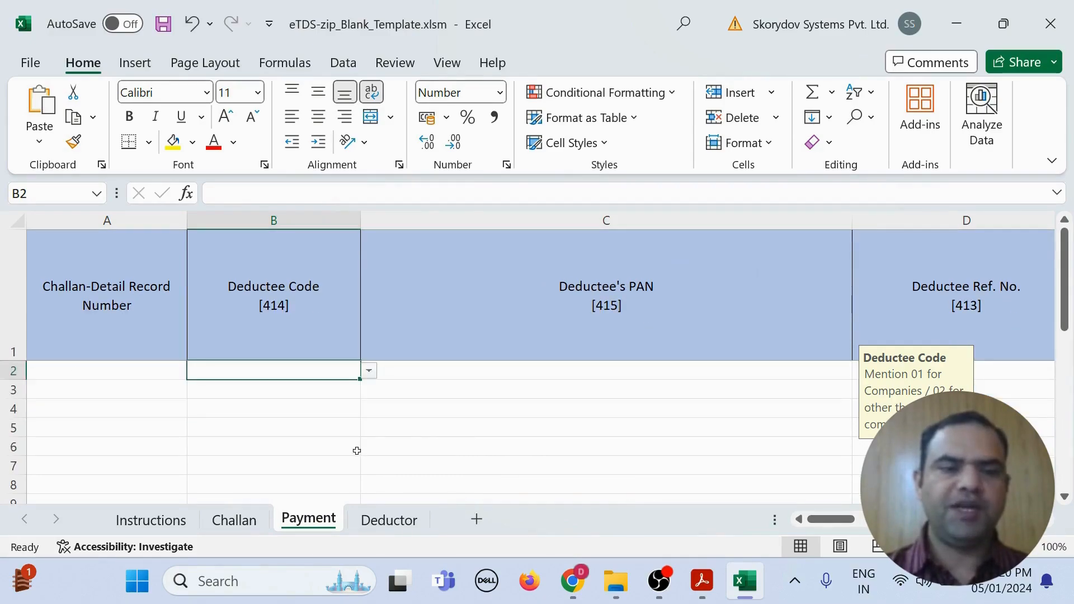
pyautogui.click(586, 401)
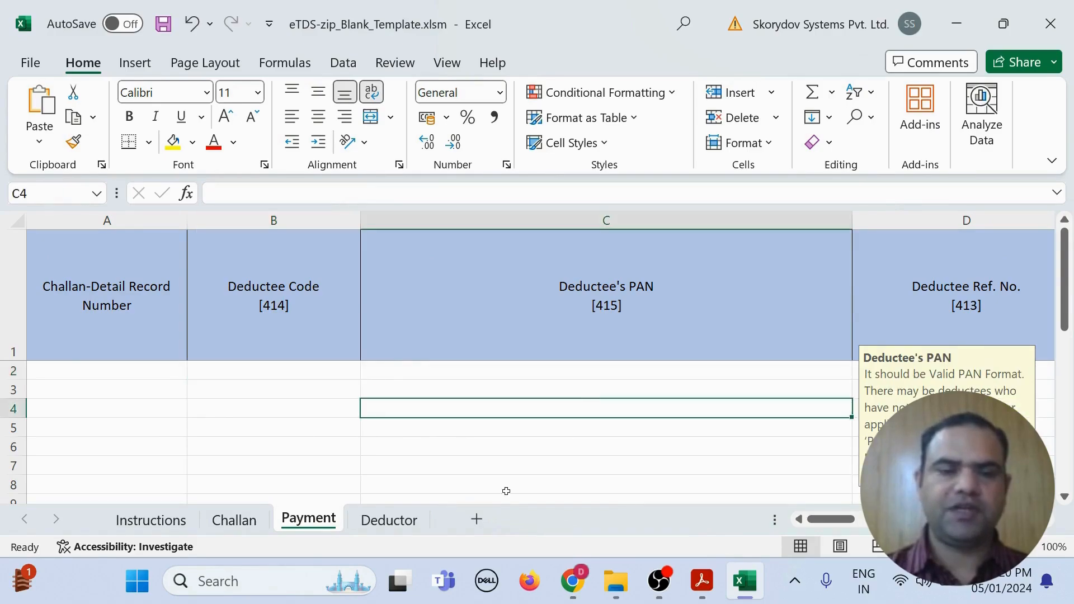
# Step: Select the Deductor sheet's TAN, PAN, name, address and responsible-person fields
pyautogui.click(380, 523)
pyautogui.click(144, 241)
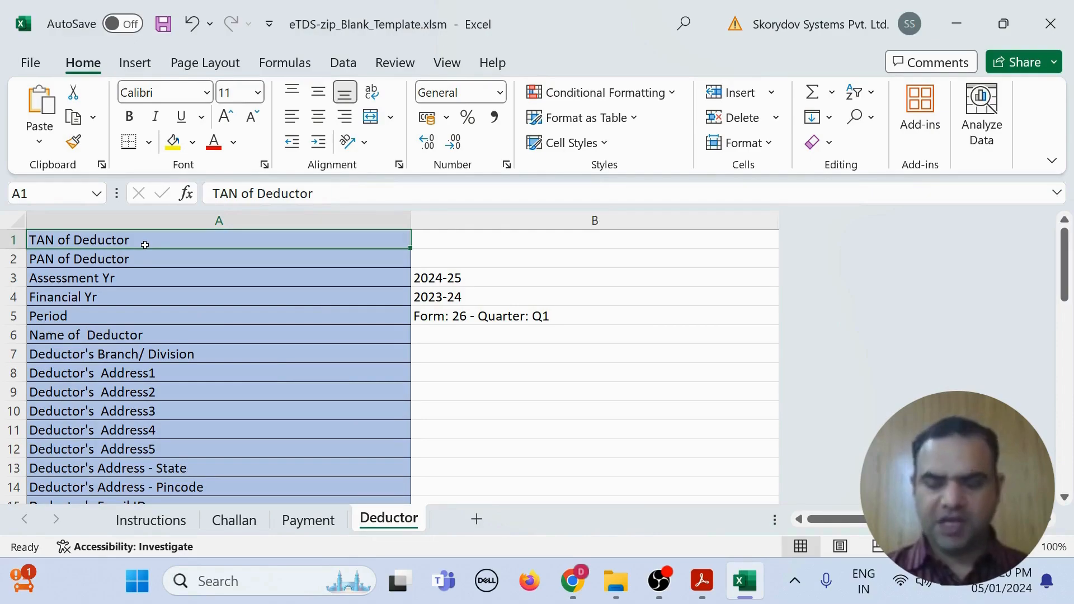
pyautogui.hotkey('shift', 'Right')
pyautogui.hotkey('shift', 'Down')
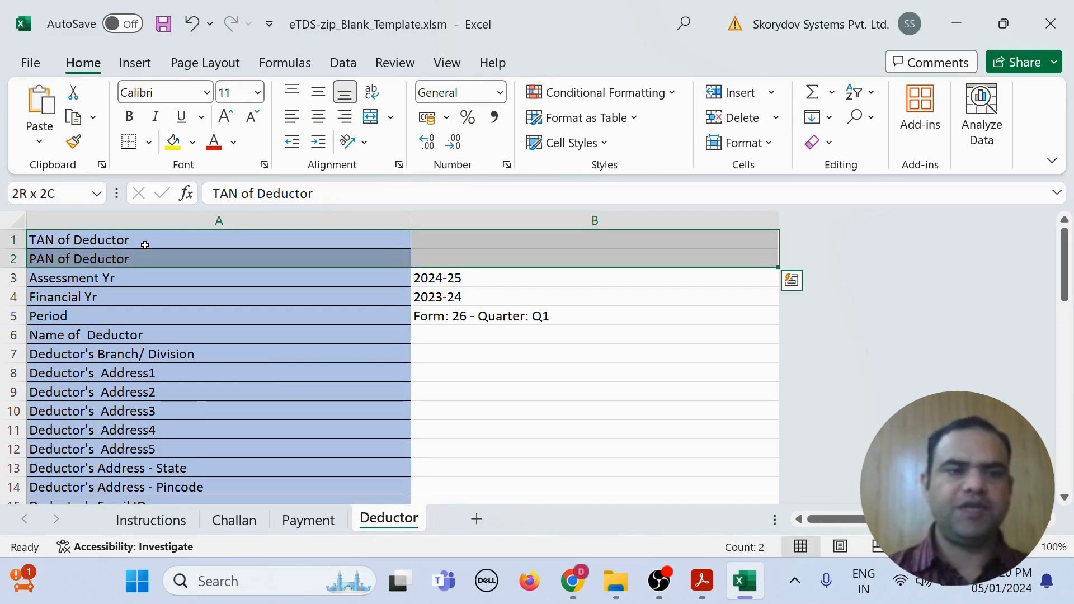
pyautogui.press('Down')
pyautogui.press('Down')
pyautogui.press('Down')
pyautogui.press('Down')
pyautogui.press('Down')
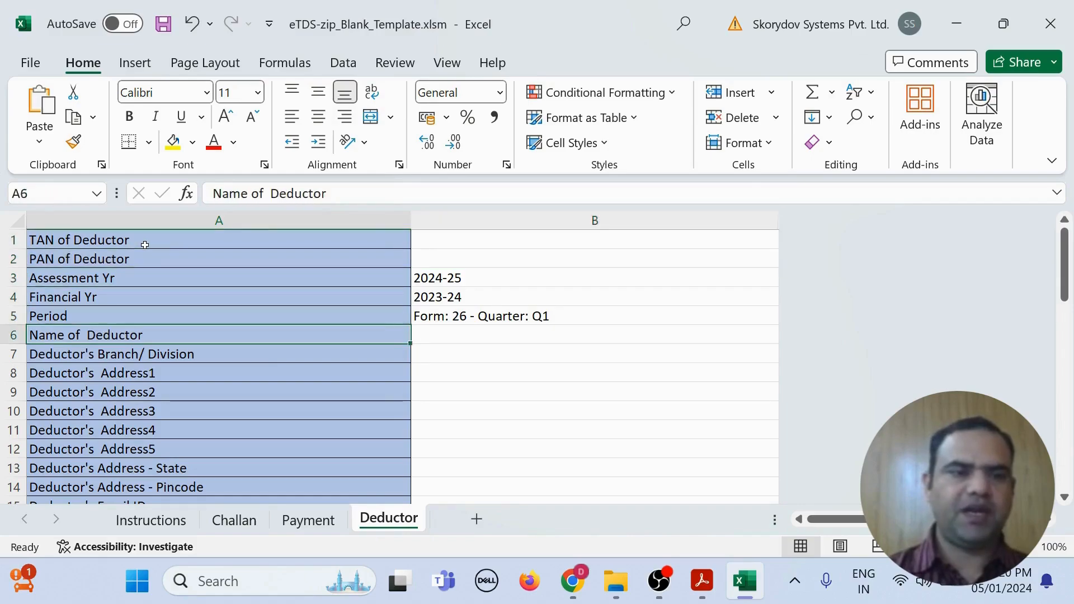
pyautogui.press('Down')
pyautogui.press('Down')
pyautogui.hotkey('shift', 'Right')
pyautogui.hotkey('shift', 'Down')
pyautogui.hotkey('shift', 'Down')
pyautogui.hotkey('shift', 'Down')
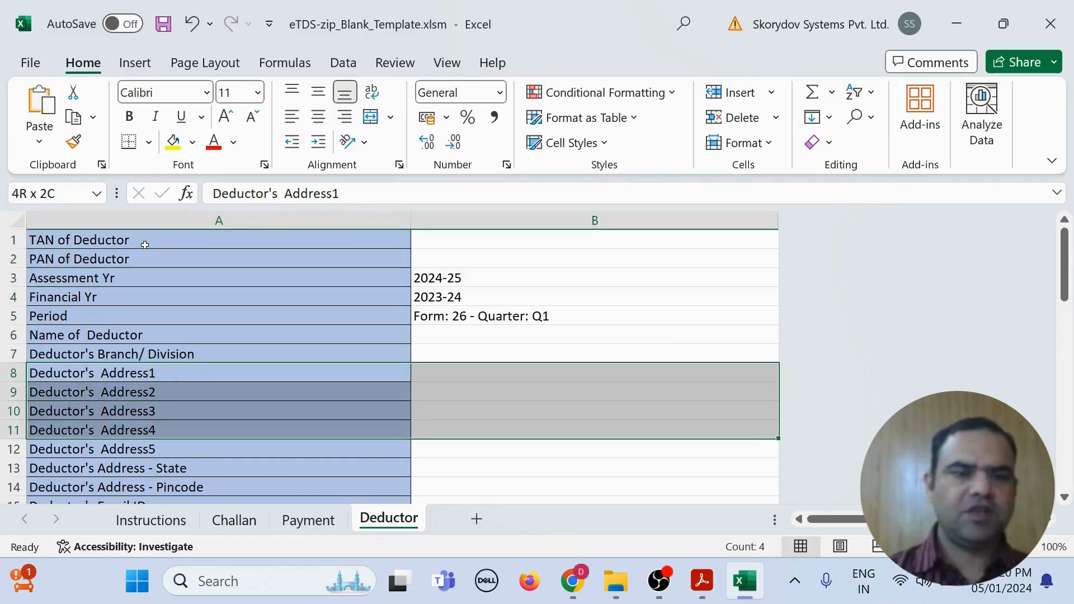
pyautogui.hotkey('shift', 'Down')
pyautogui.hotkey('shift', 'Down')
pyautogui.hotkey('shift', 'Down')
pyautogui.hotkey('shift', 'Down')
pyautogui.hotkey('shift', 'Down')
pyautogui.hotkey('shift', 'Down')
pyautogui.hotkey('shift', 'Down')
pyautogui.hotkey('shift', 'Down')
pyautogui.hotkey('shift', 'Down')
pyautogui.hotkey('shift', 'Down')
pyautogui.hotkey('shift', 'Down')
pyautogui.hotkey('shift', 'Down')
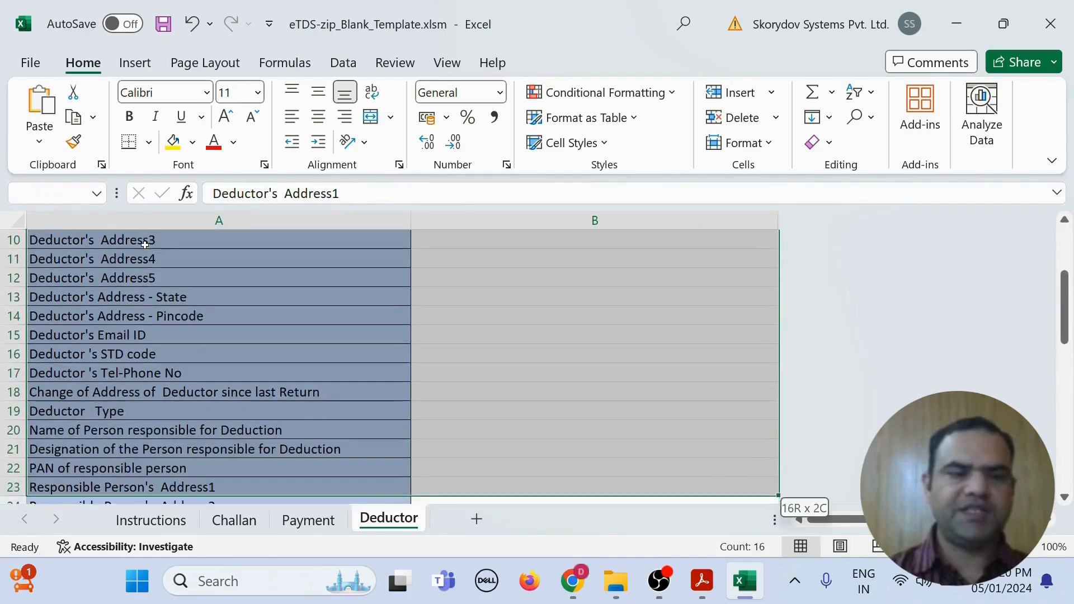
pyautogui.hotkey('shift', 'Down')
pyautogui.hotkey('shift', 'Down')
pyautogui.hotkey('shift', 'Down')
pyautogui.hotkey('shift', 'Down')
pyautogui.hotkey('shift', 'Down')
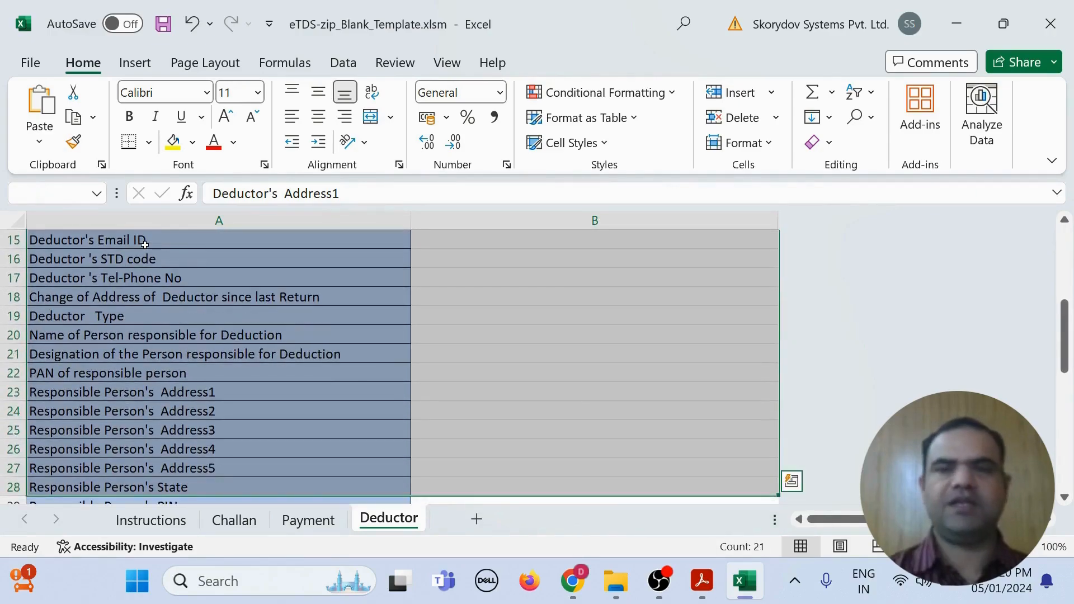
# Step: Close the blank eTDS template, discarding its unsaved changes
pyautogui.click(1052, 22)
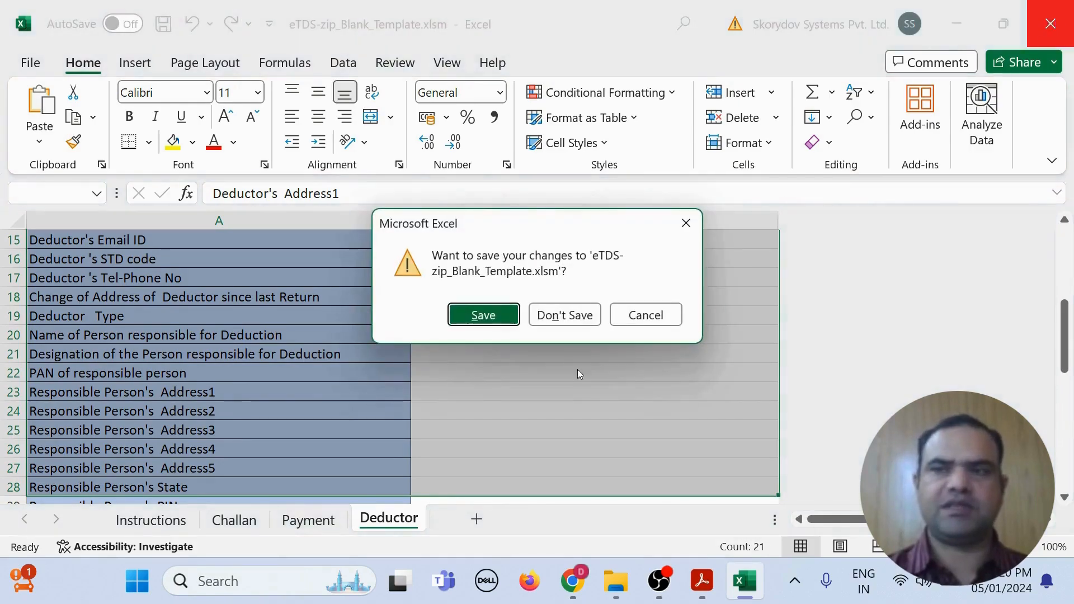
pyautogui.click(572, 316)
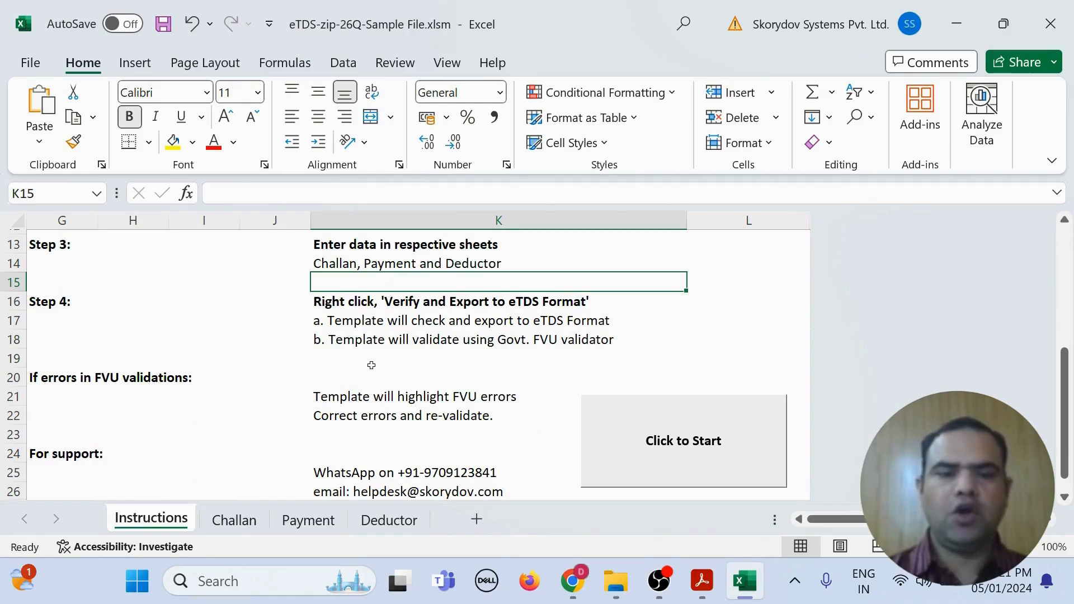
# Step: On the Challan sheet, fill bank-branch code 6390340 down cells D2 to D8
pyautogui.click(236, 521)
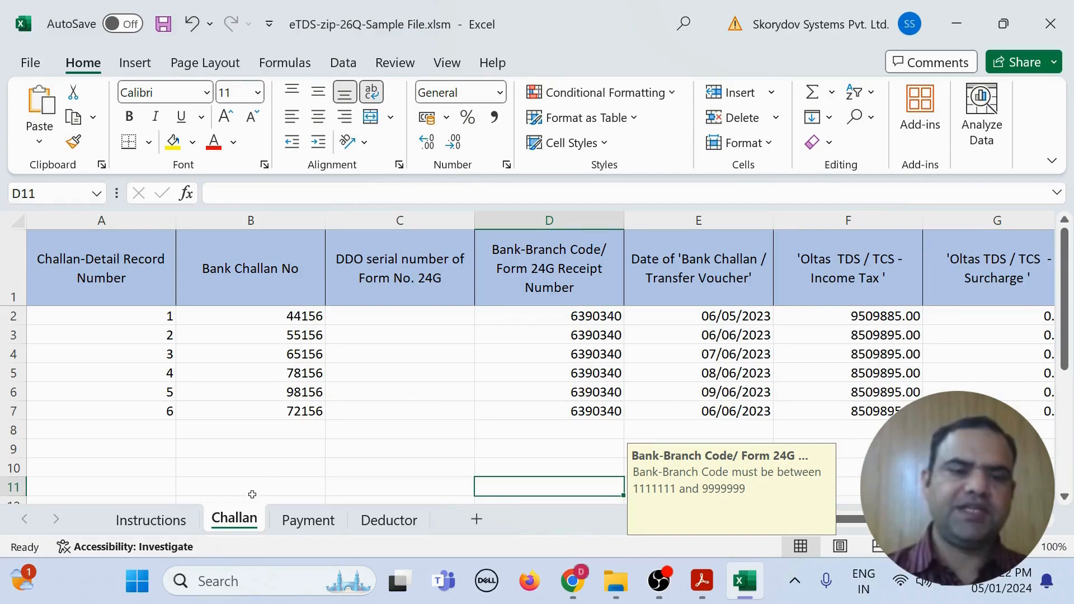
pyautogui.click(62, 274)
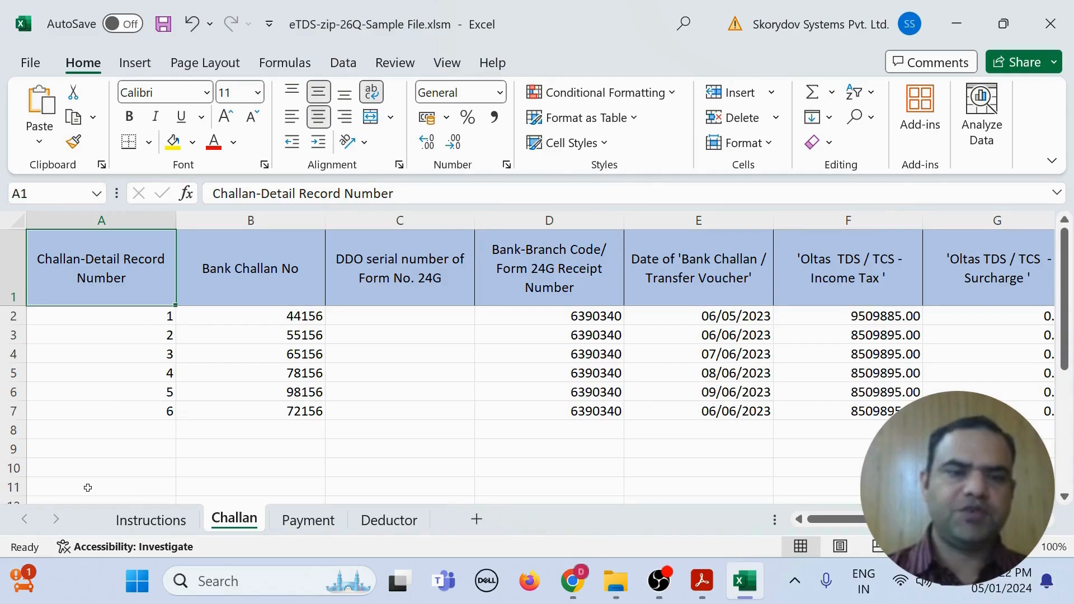
pyautogui.click(220, 287)
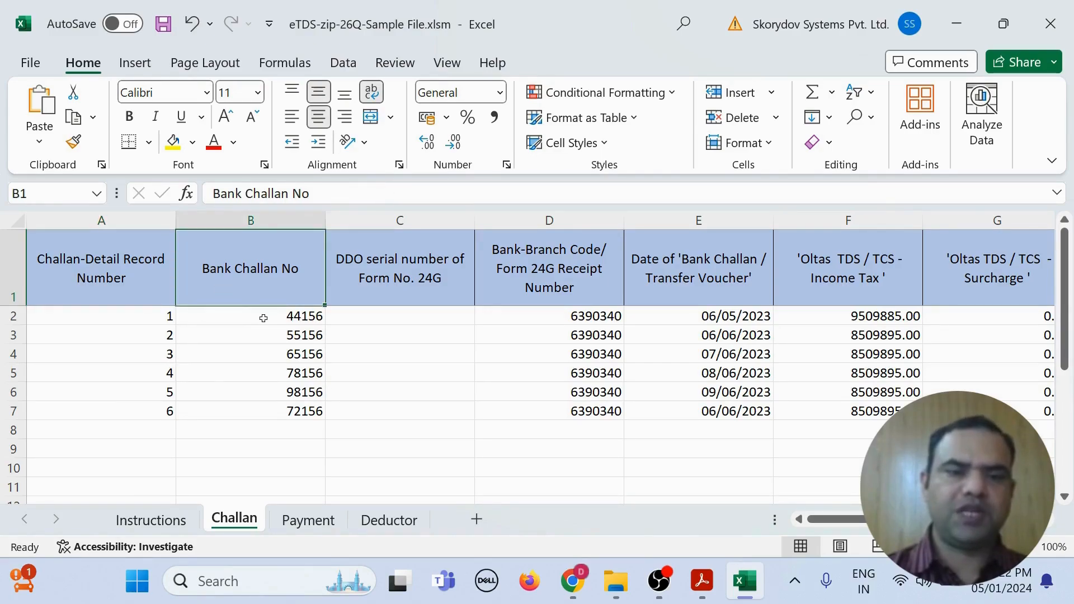
pyautogui.click(372, 287)
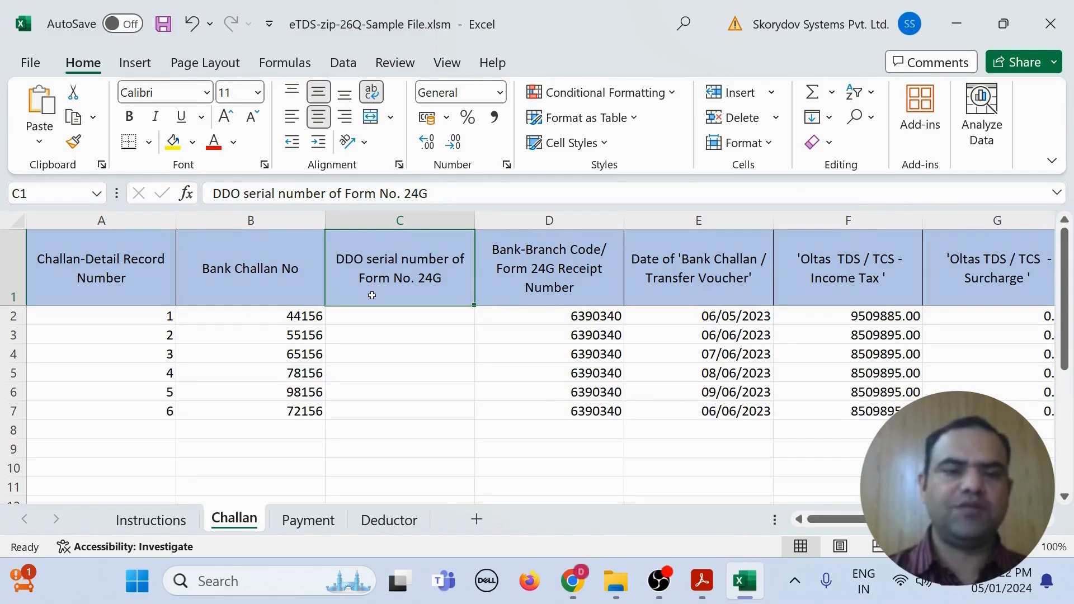
pyautogui.click(520, 288)
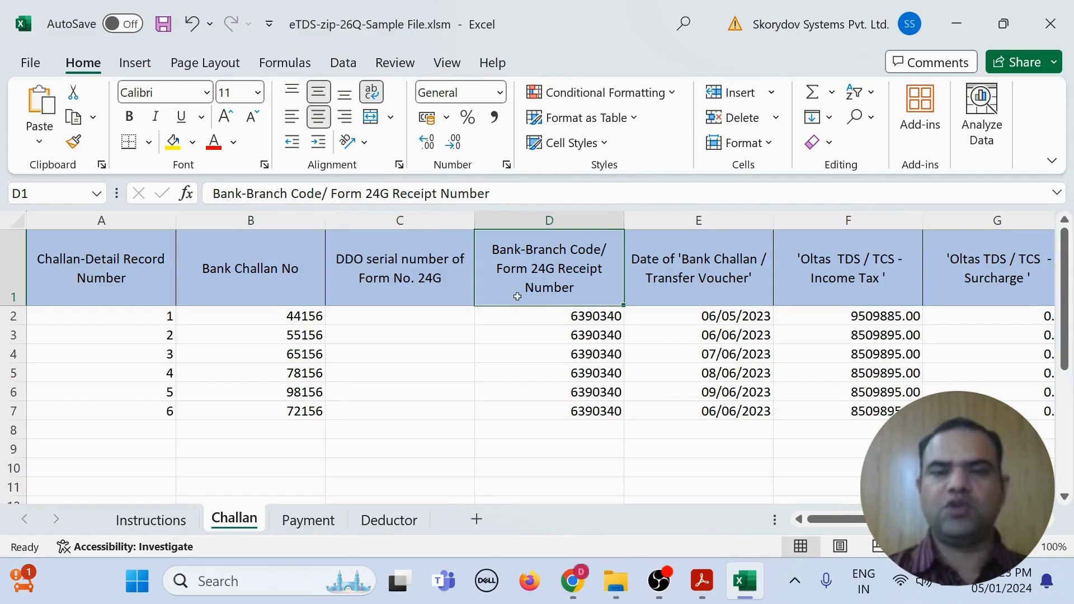
pyautogui.moveTo(527, 319); pyautogui.dragTo(528, 431)
pyautogui.hotkey('ctrl', 'd')
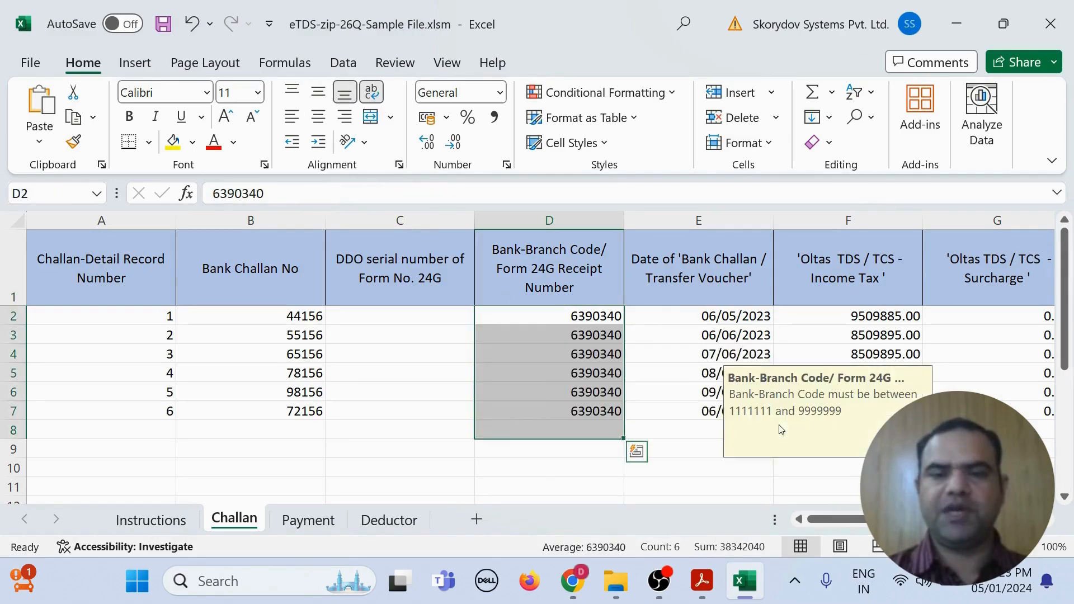
pyautogui.click(642, 258)
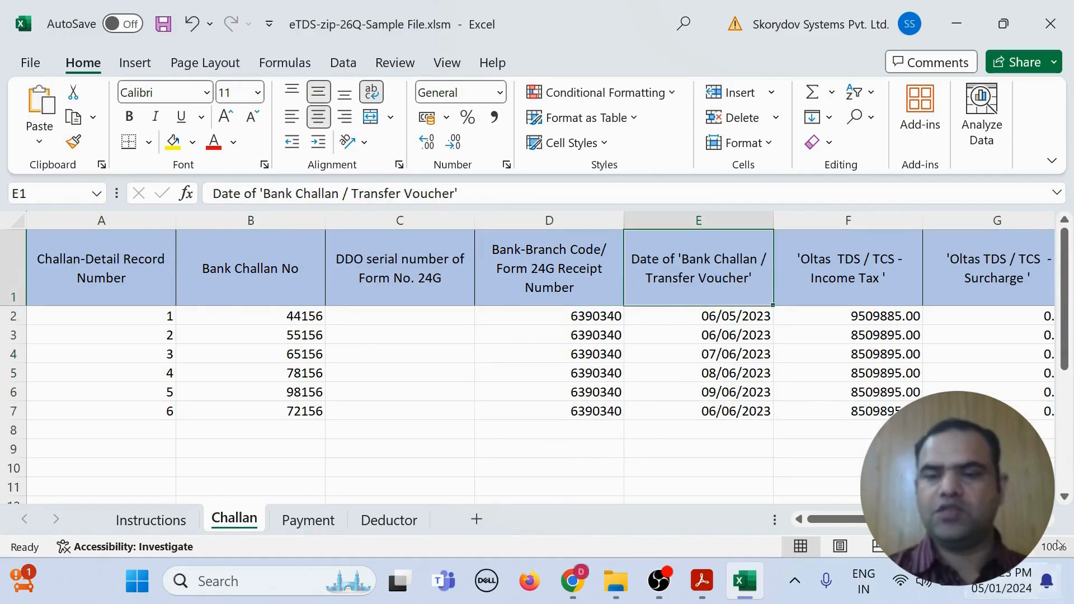
pyautogui.click(1050, 520)
pyautogui.click(1050, 523)
pyautogui.click(1049, 523)
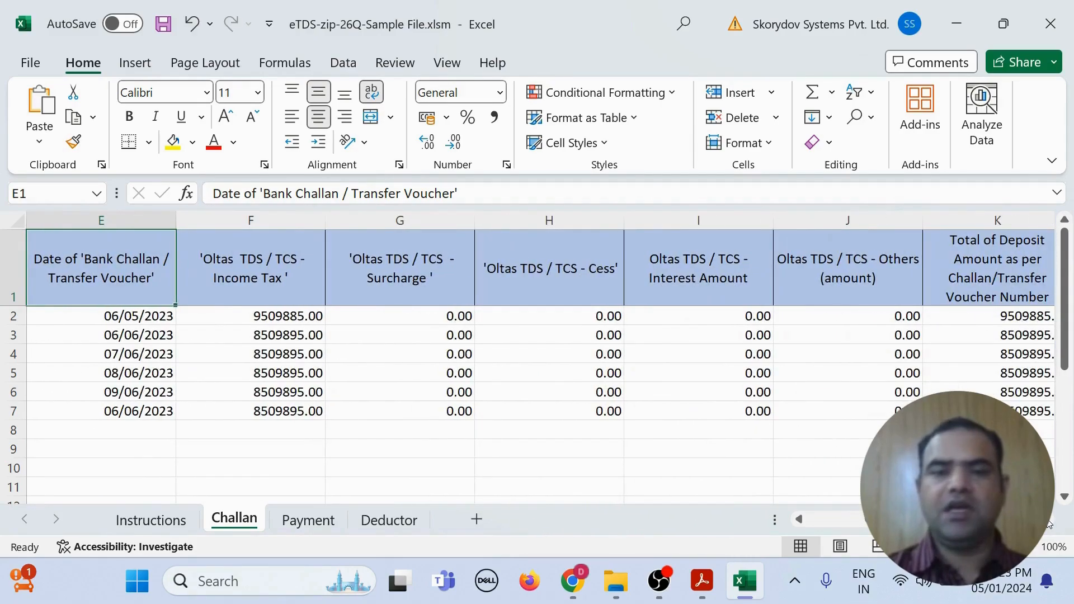
pyautogui.click(269, 319)
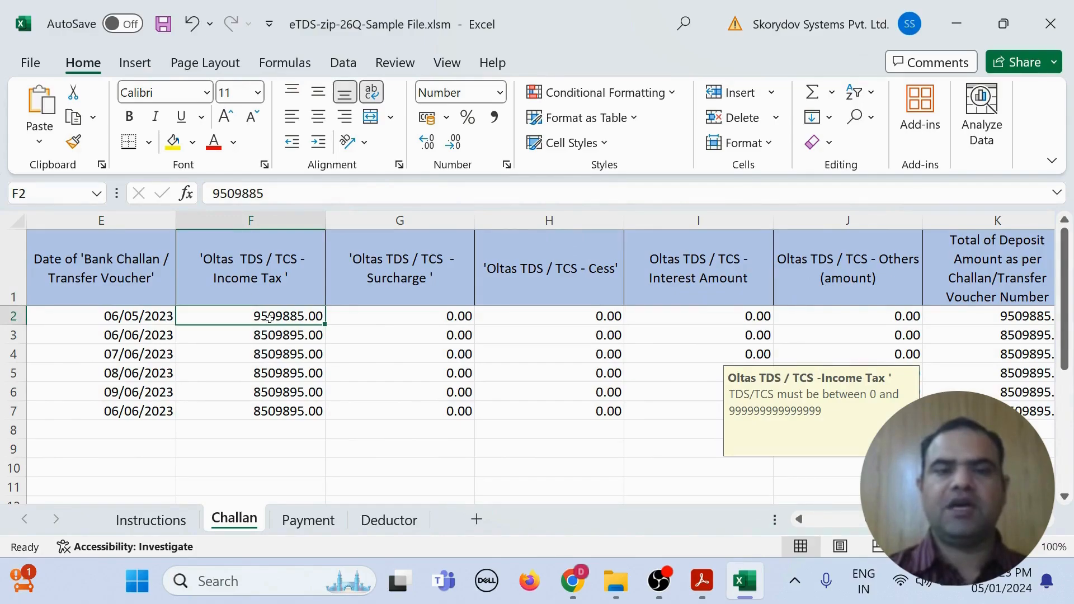
pyautogui.click(436, 322)
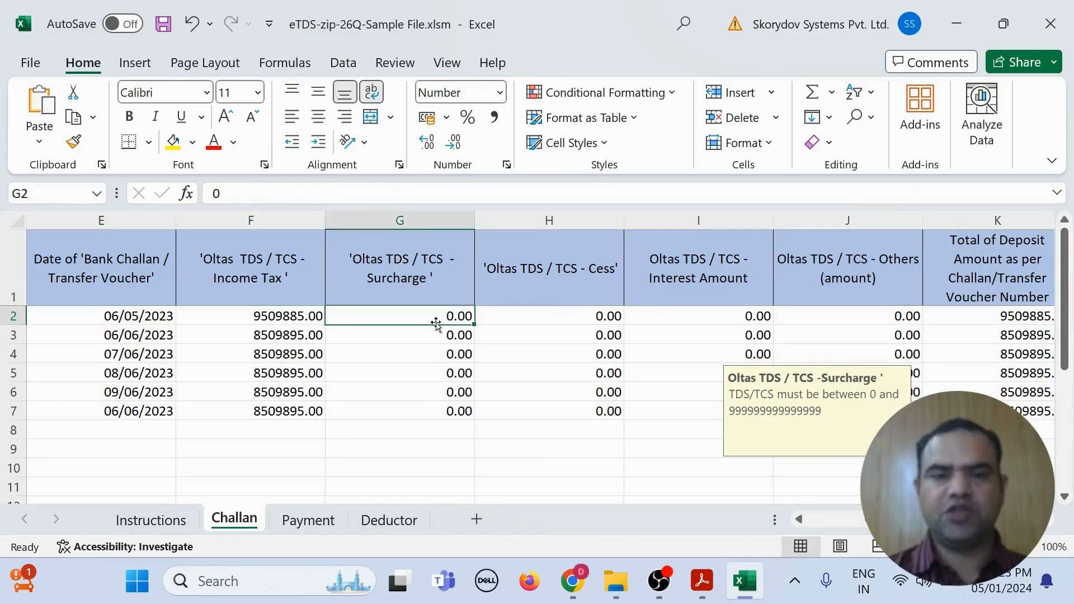
pyautogui.click(568, 292)
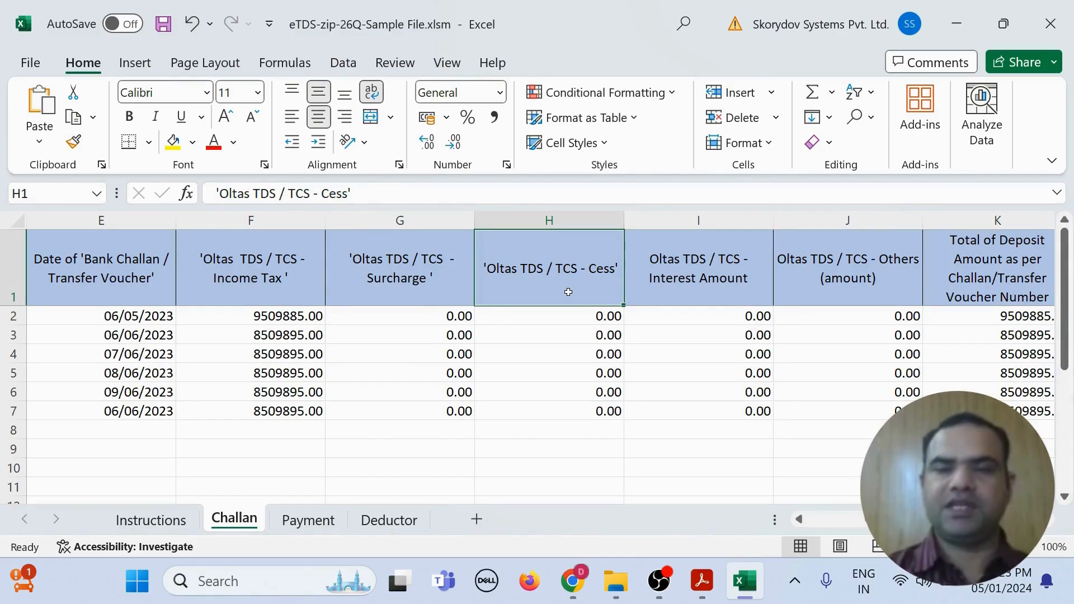
pyautogui.click(722, 317)
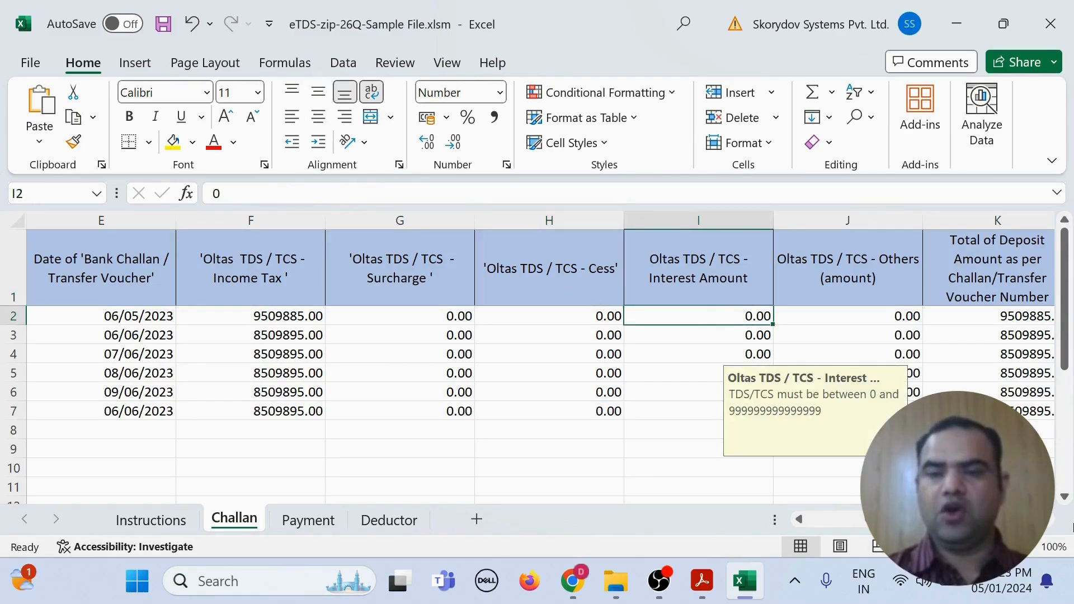
pyautogui.hscroll(2, 1050, 527)
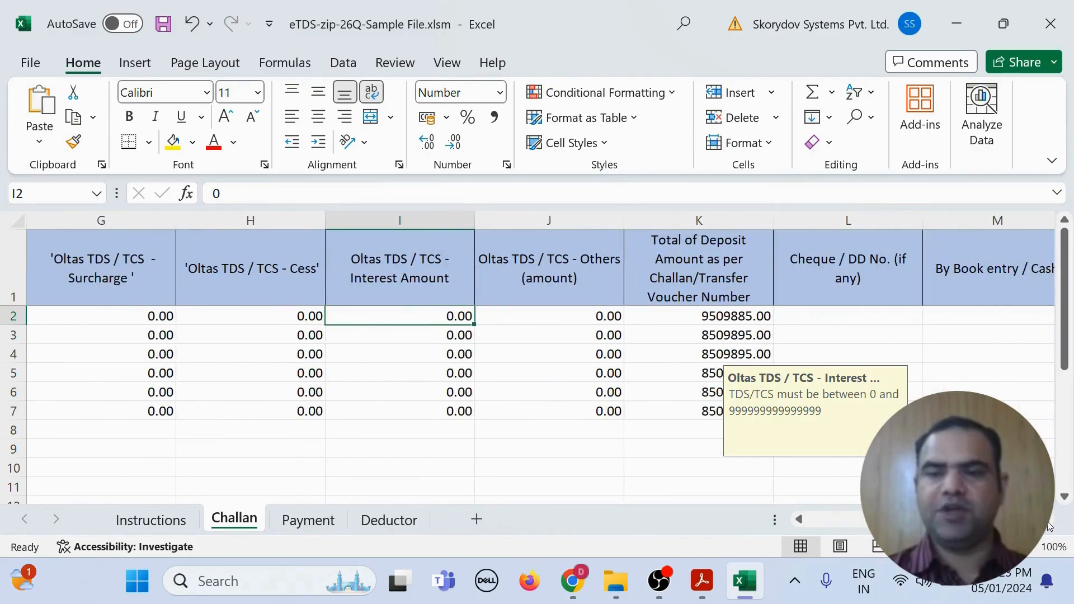
pyautogui.click(556, 315)
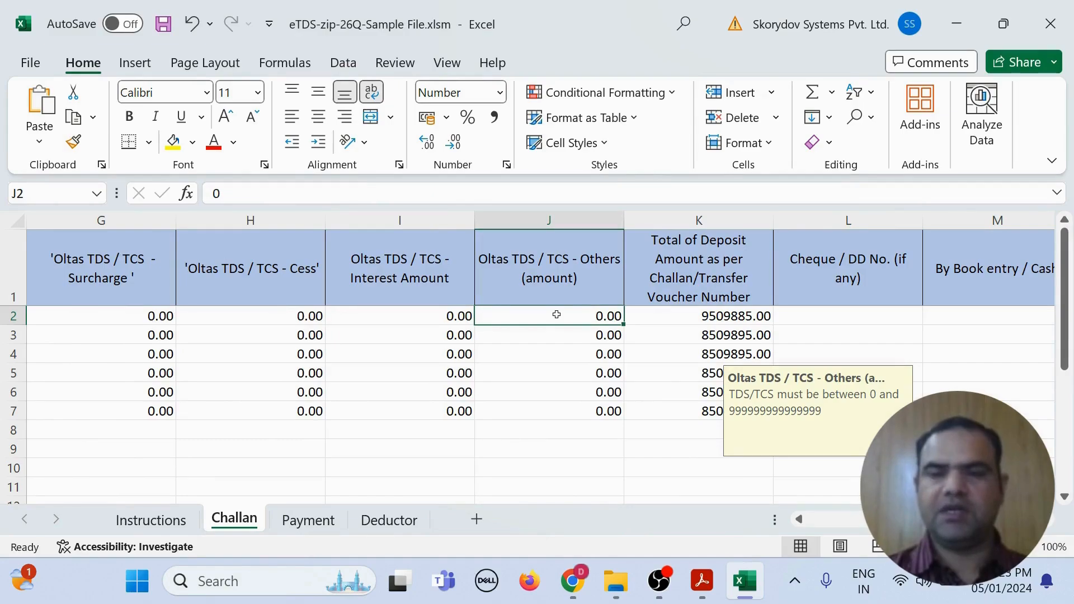
pyautogui.click(698, 317)
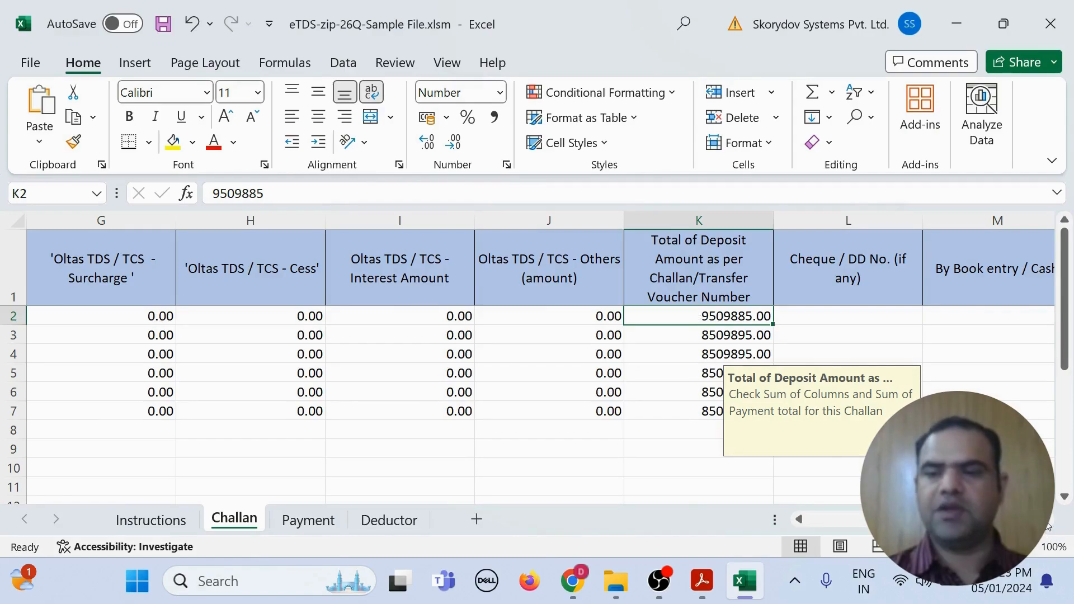
pyautogui.hscroll(5, 1049, 527)
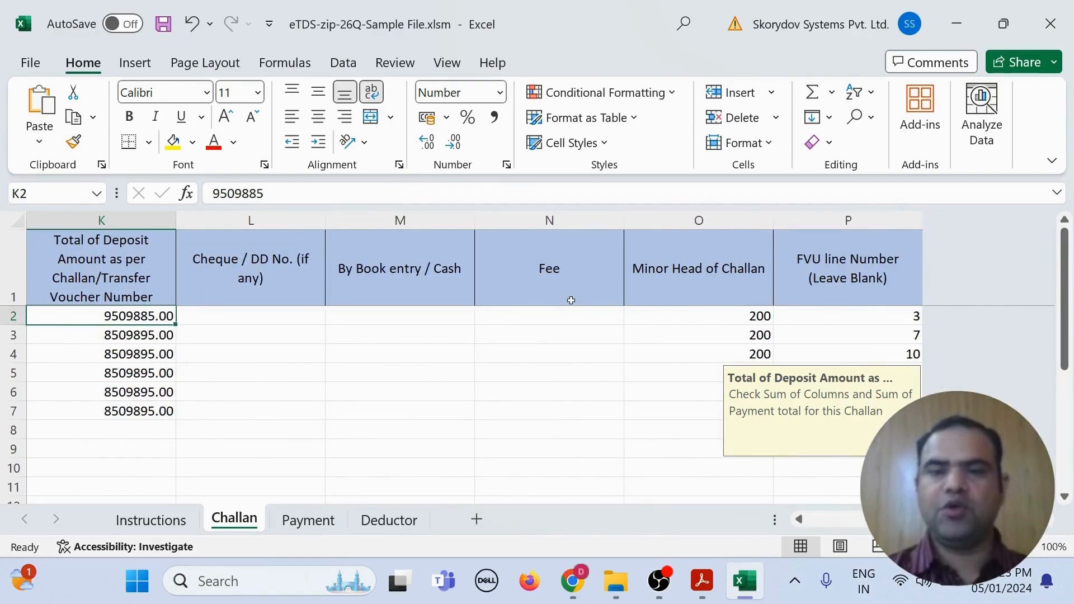
pyautogui.click(544, 295)
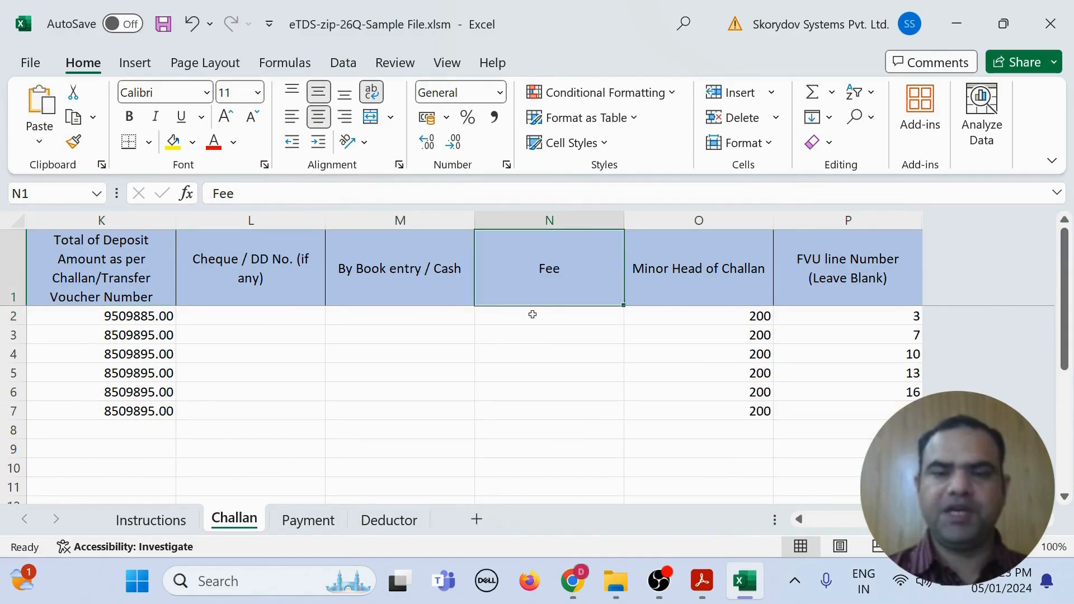
pyautogui.click(532, 315)
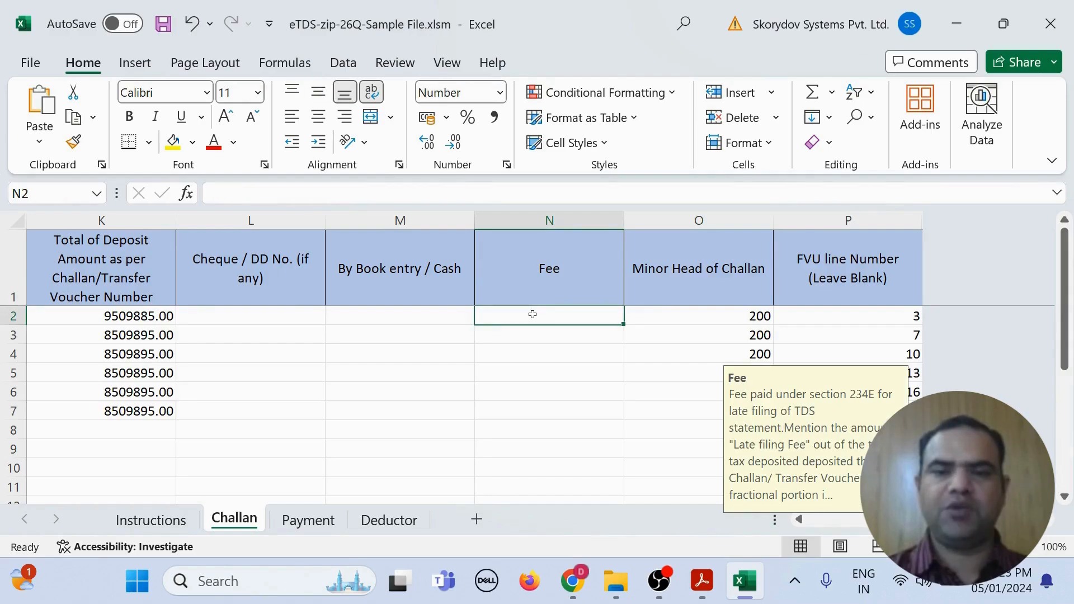
pyautogui.click(699, 297)
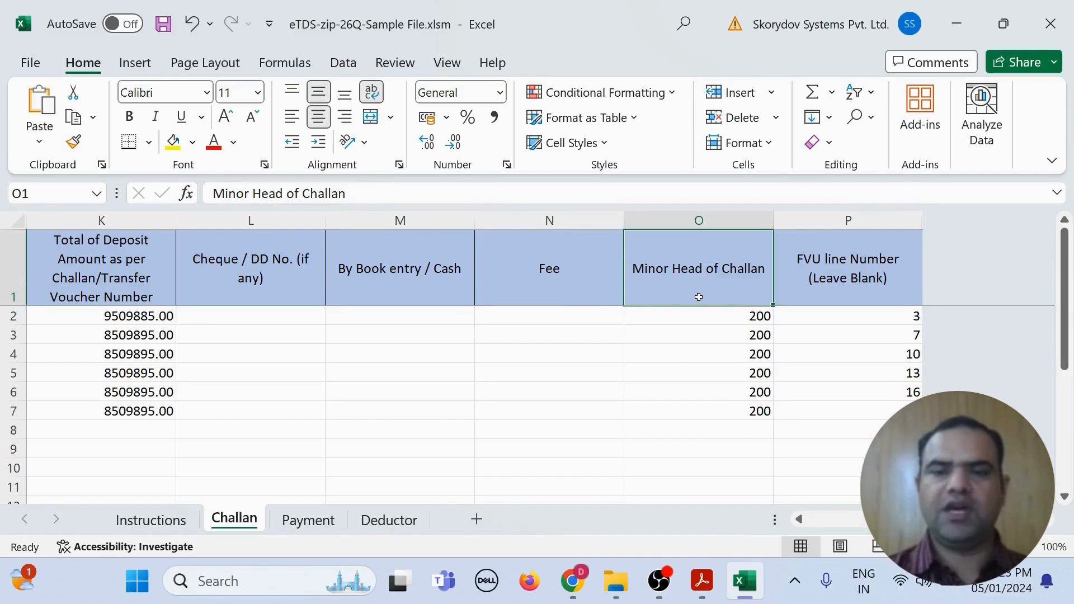
pyautogui.click(694, 316)
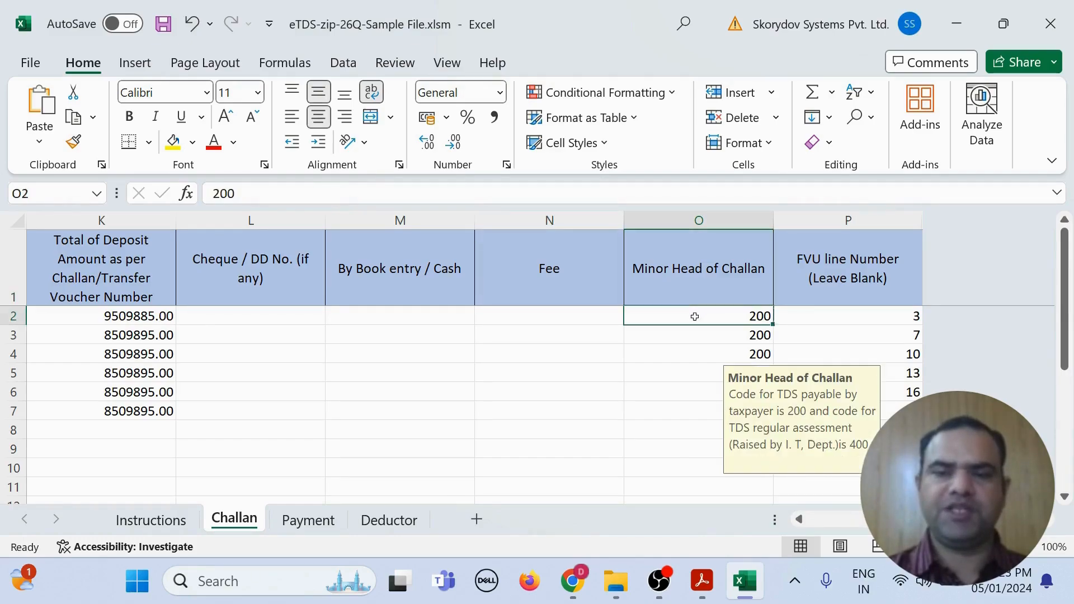
# Step: Review the Payment sheet's Deductee's PAN, Deductee Ref. No. and Name of deductee columns
pyautogui.click(289, 526)
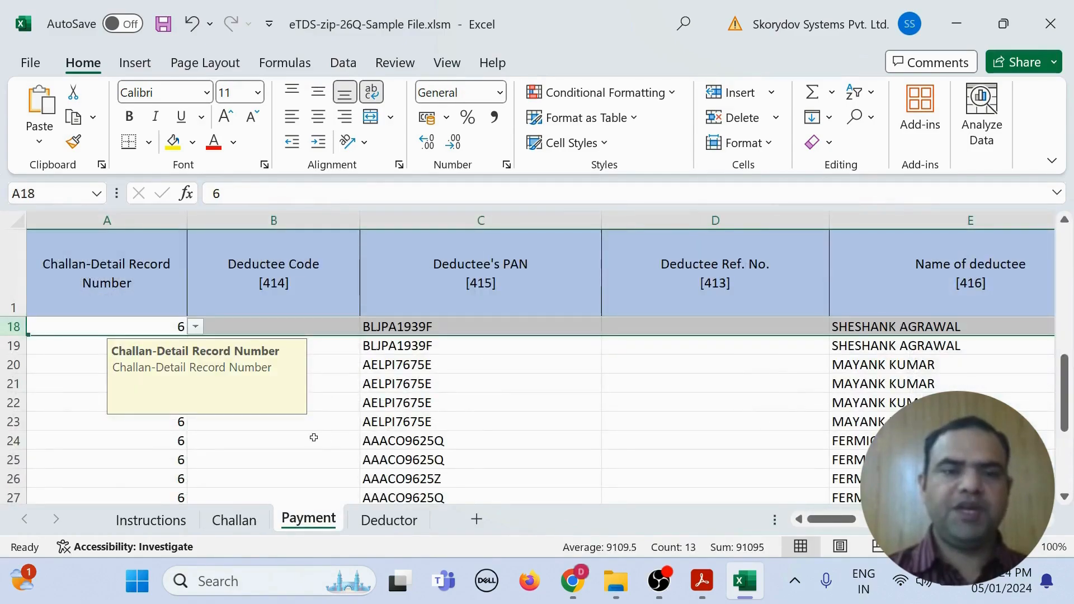
pyautogui.scroll(6, 57, 411)
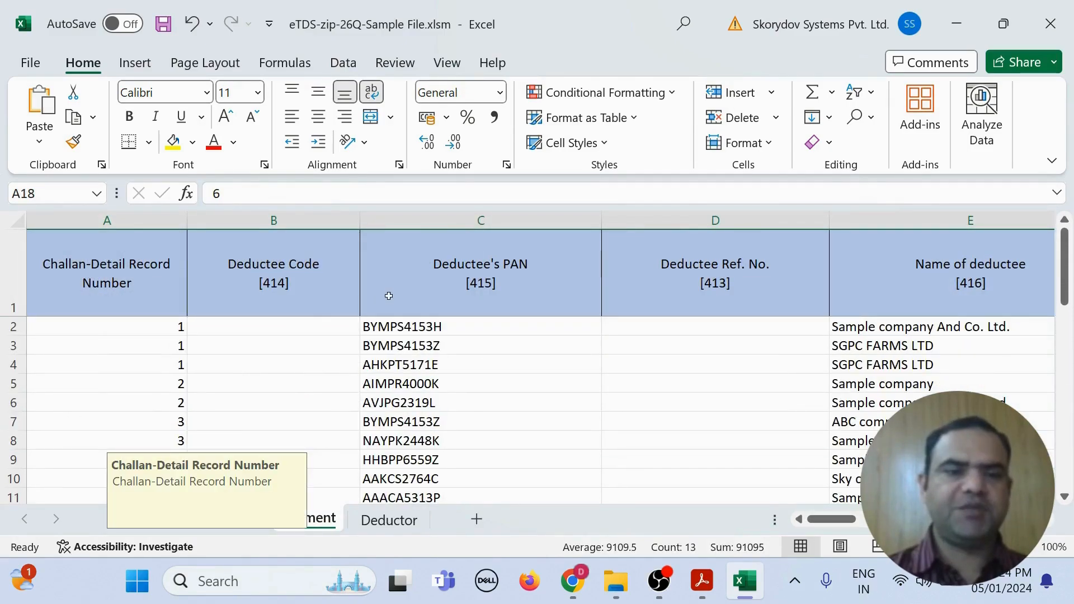
pyautogui.click(464, 293)
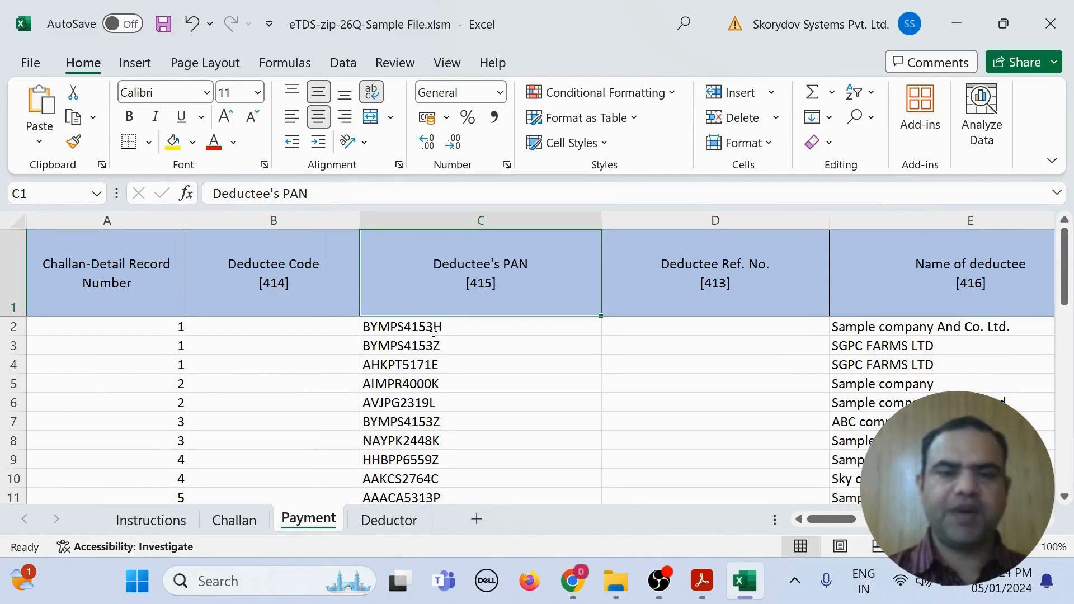
pyautogui.click(438, 214)
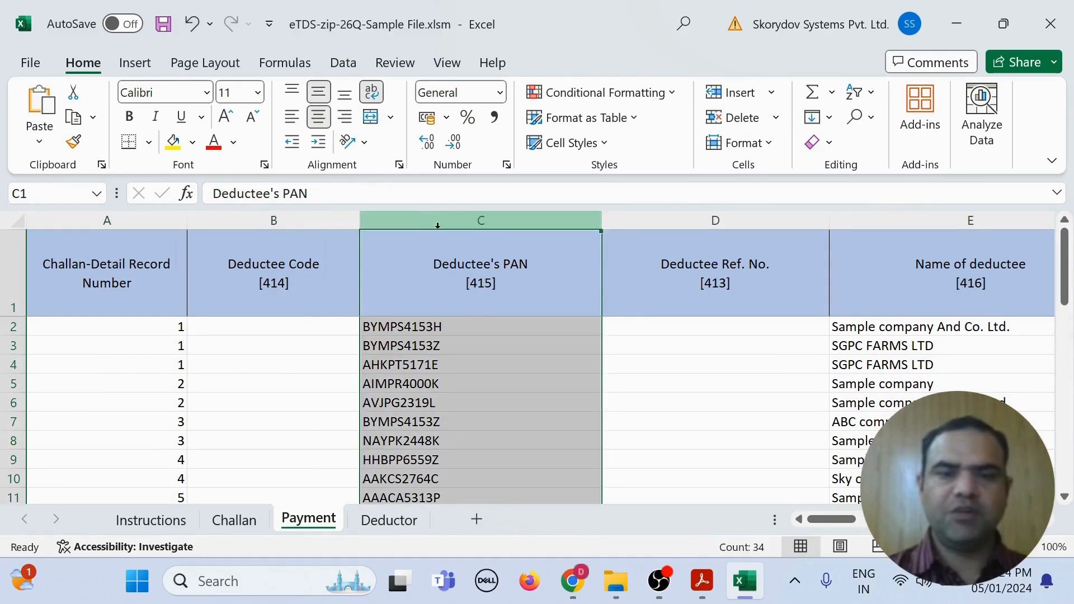
pyautogui.click(722, 219)
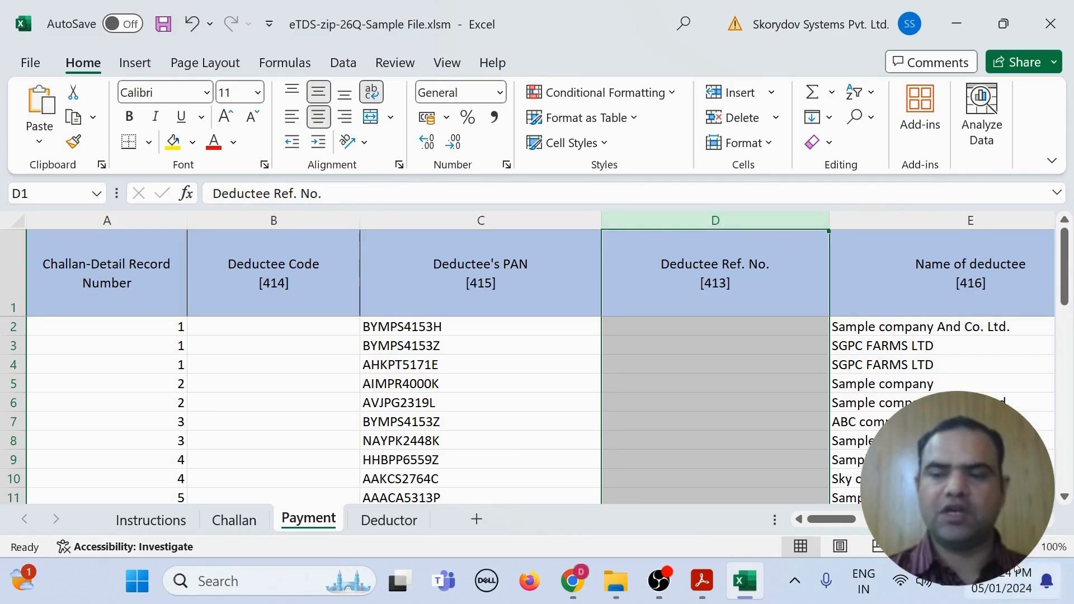
pyautogui.hscroll(1, 537, 358)
pyautogui.hscroll(2, 538, 358)
pyautogui.click(370, 214)
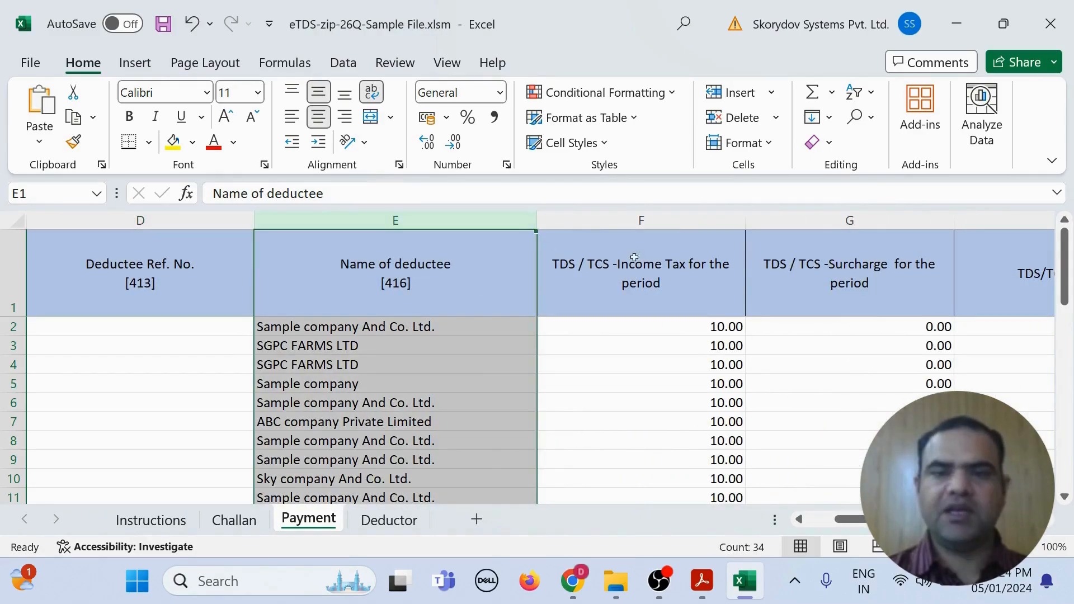
# Step: Review the Payment sheet's income tax, cess, total tax deducted and total tax deposited columns
pyautogui.click(655, 220)
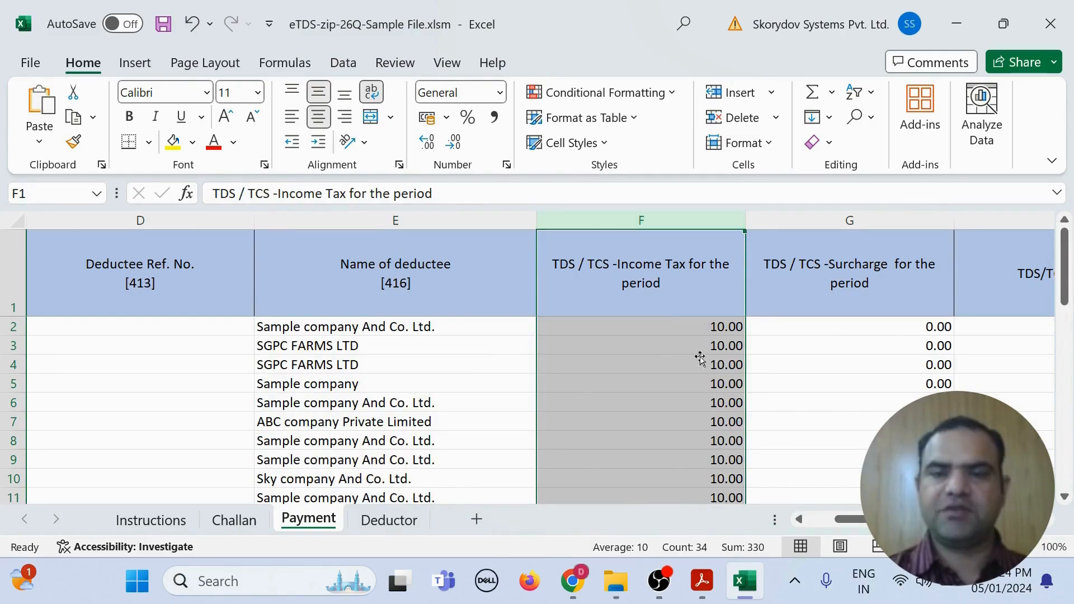
pyautogui.click(1046, 520)
pyautogui.click(1046, 520)
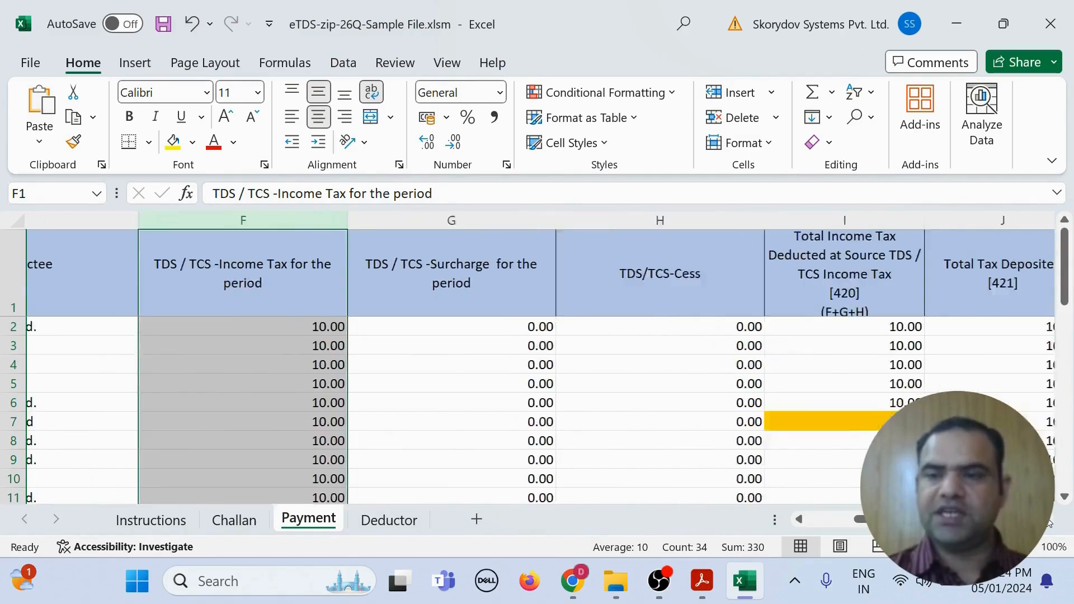
pyautogui.click(1046, 520)
pyautogui.click(311, 218)
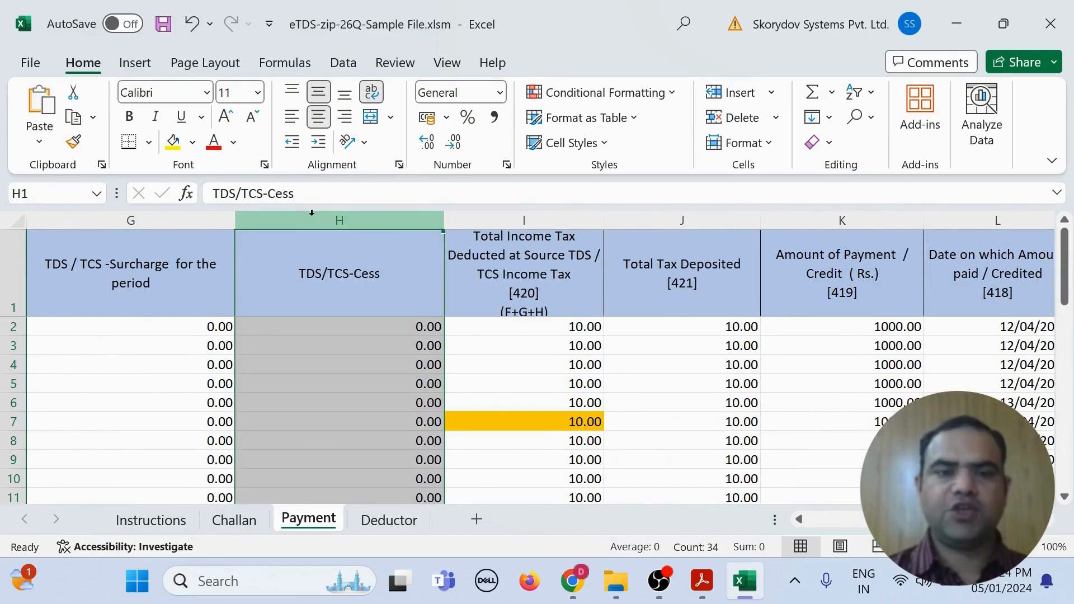
pyautogui.click(482, 365)
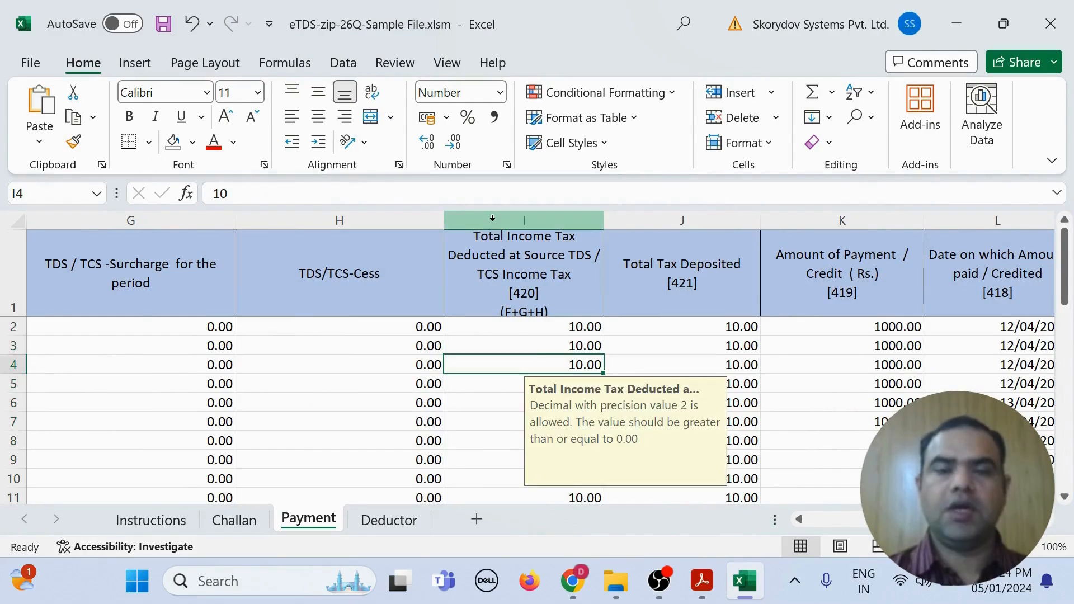
pyautogui.click(492, 218)
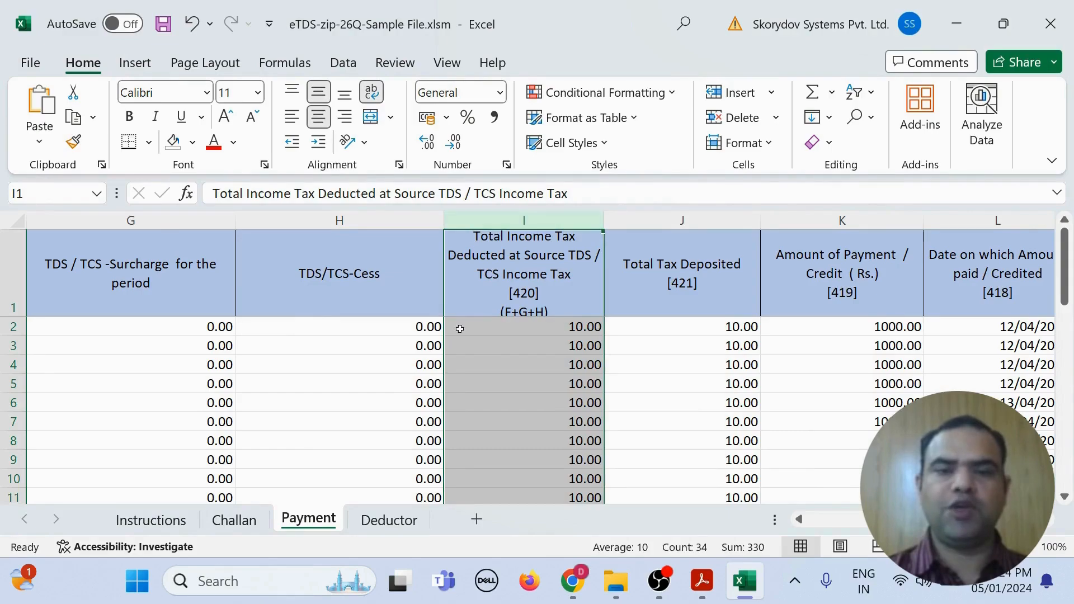
pyautogui.click(511, 329)
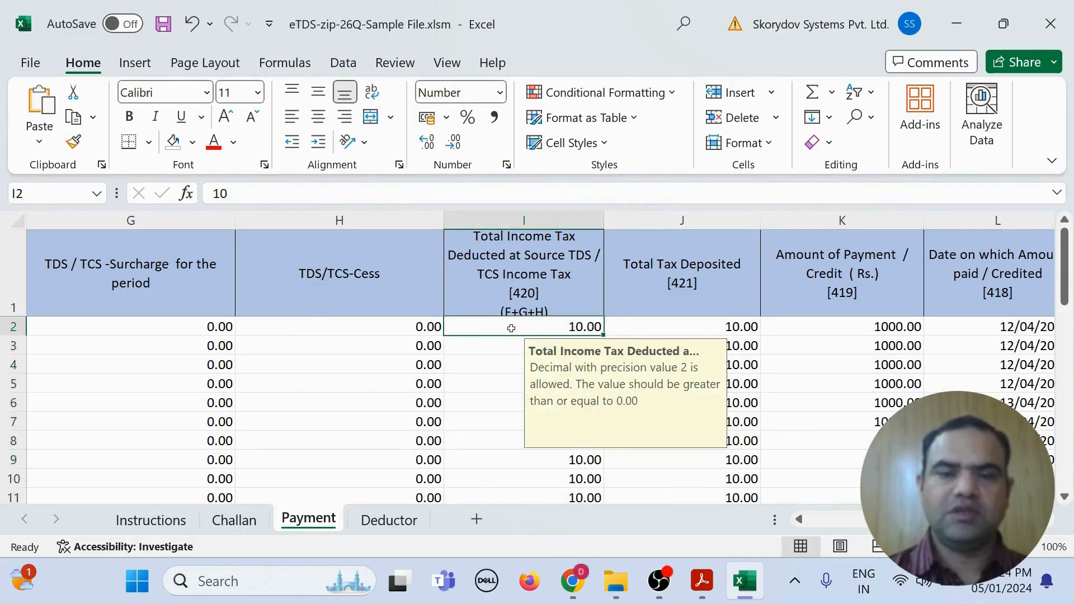
pyautogui.click(658, 294)
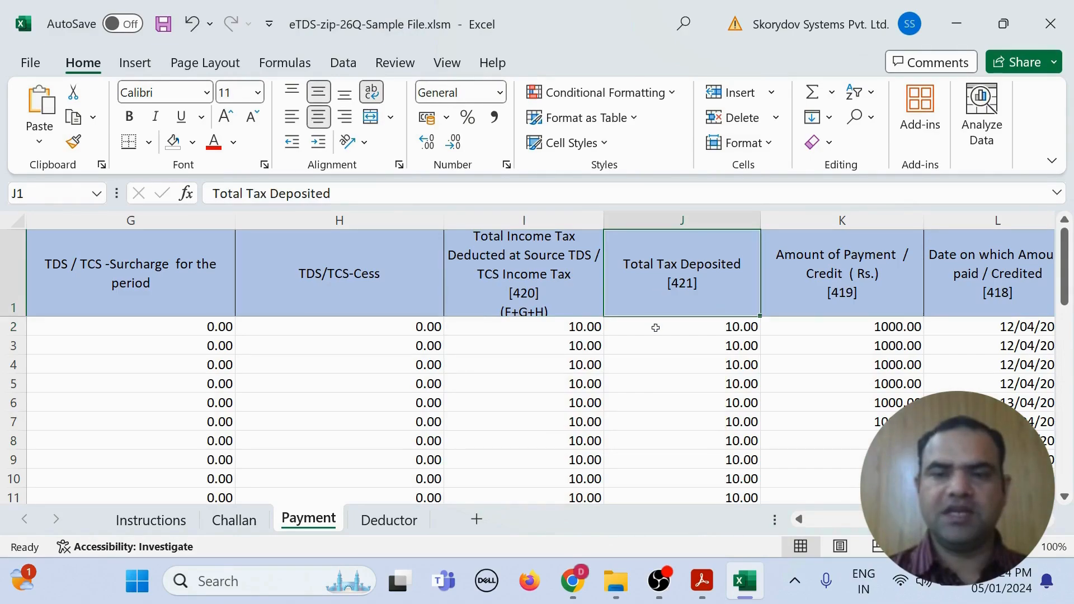
pyautogui.click(803, 298)
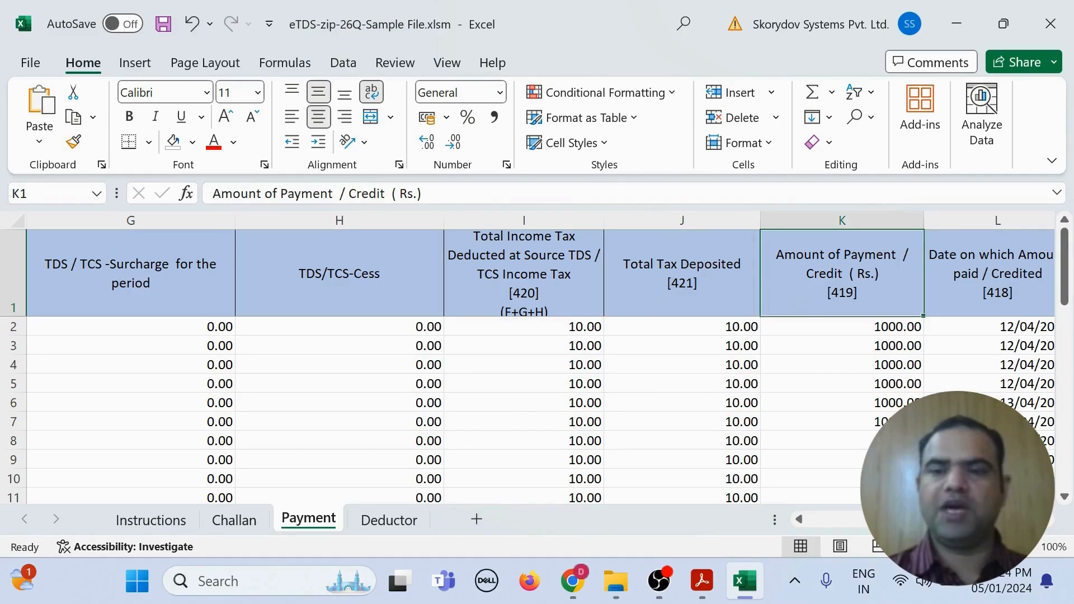
# Step: Narrow the 'Date on which tax Deducted / Collected' column to width 19, then review the rate and grossing-up columns
pyautogui.click(1049, 521)
pyautogui.click(1049, 521)
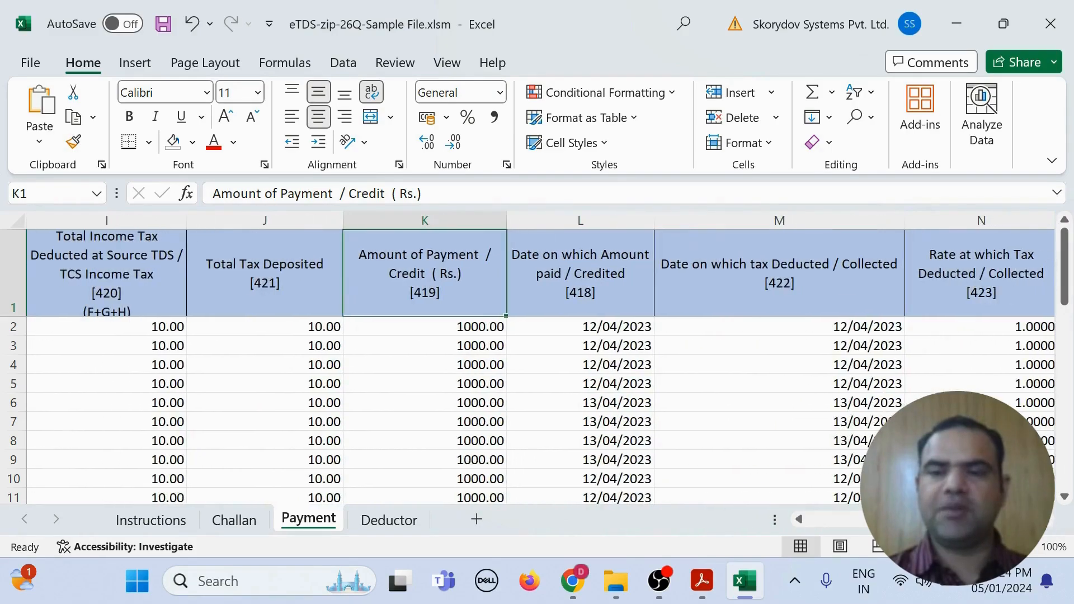
pyautogui.click(409, 223)
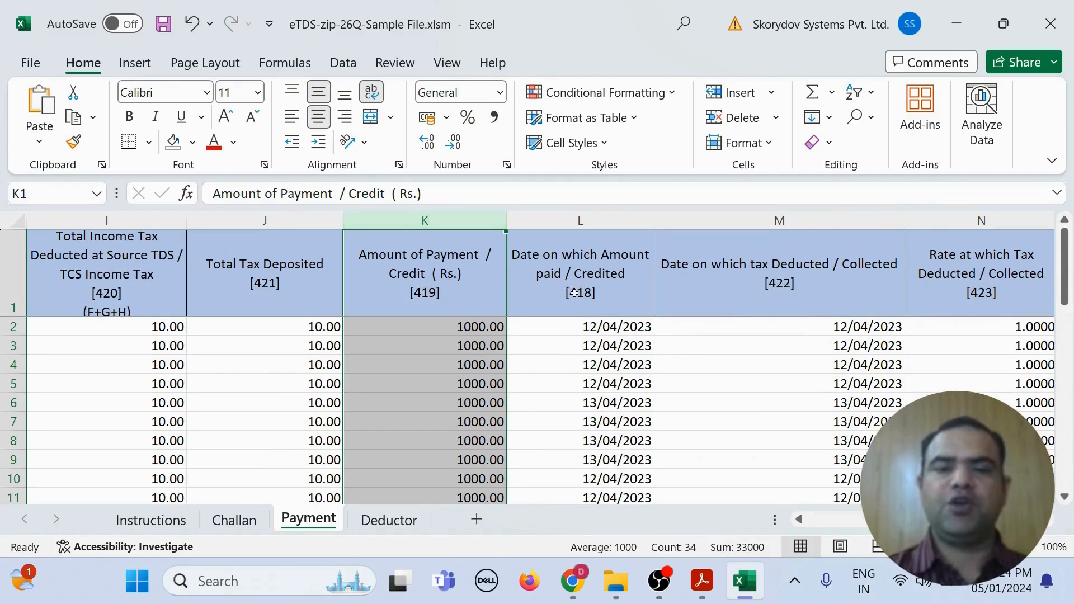
pyautogui.click(584, 221)
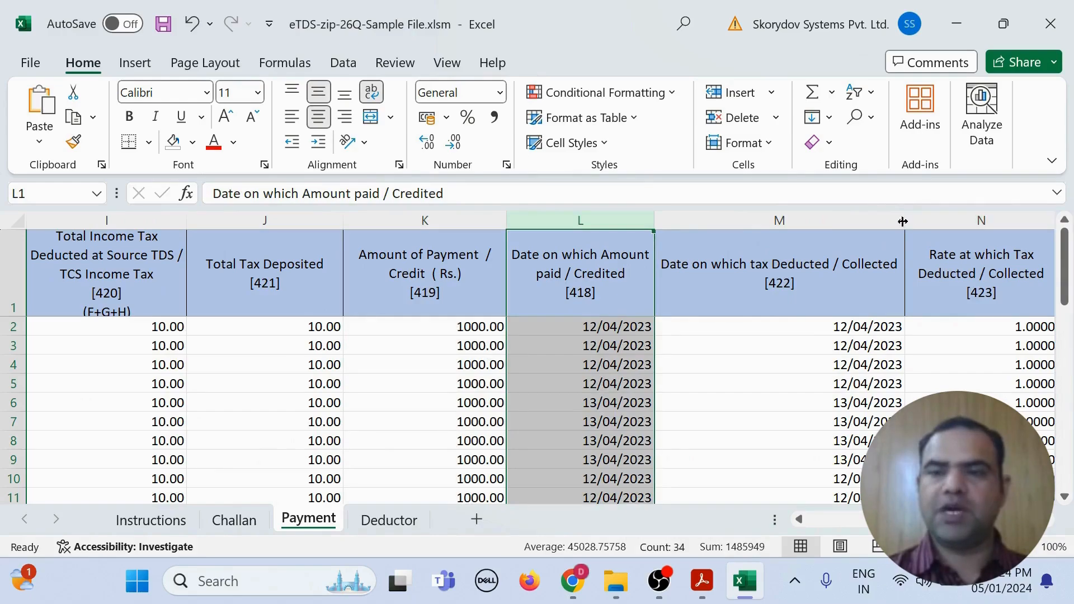
pyautogui.moveTo(905, 221); pyautogui.dragTo(792, 227)
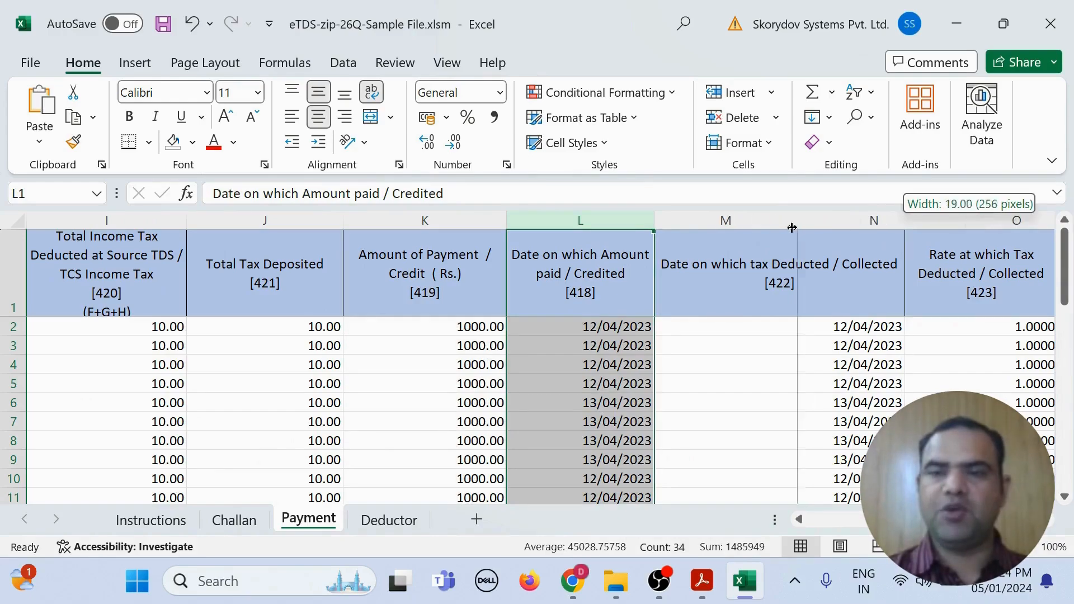
pyautogui.click(722, 221)
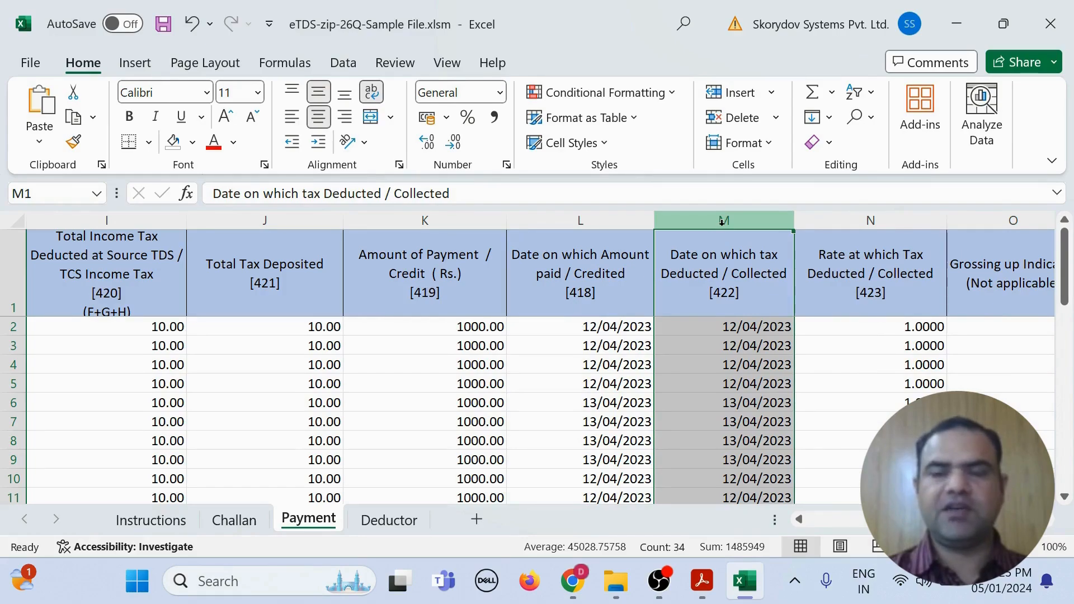
pyautogui.click(1050, 525)
pyautogui.click(1049, 525)
pyautogui.click(533, 220)
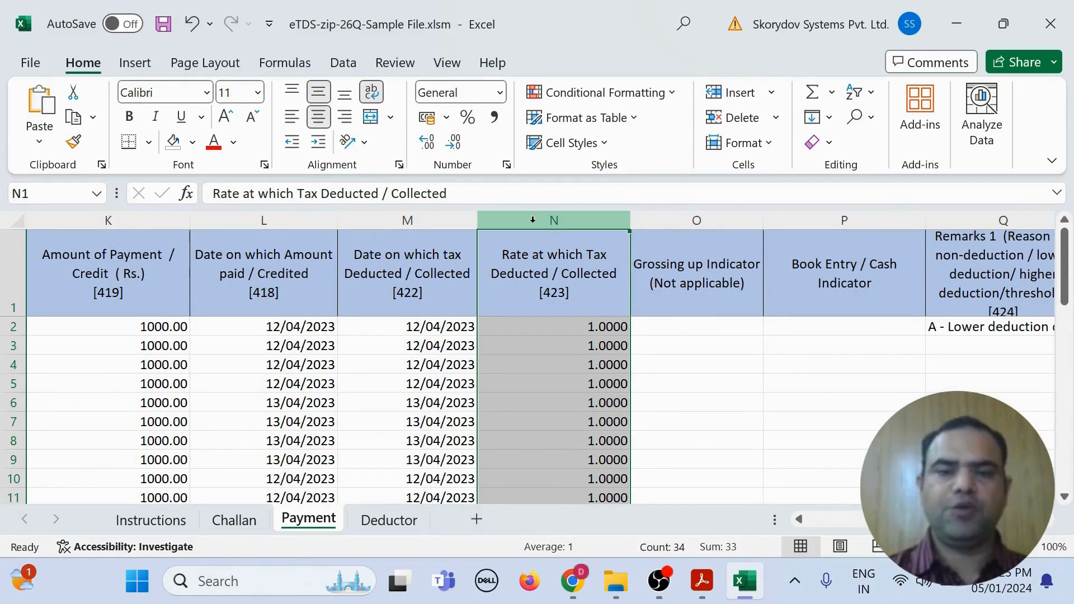
pyautogui.hscroll(3, 533, 220)
pyautogui.click(206, 224)
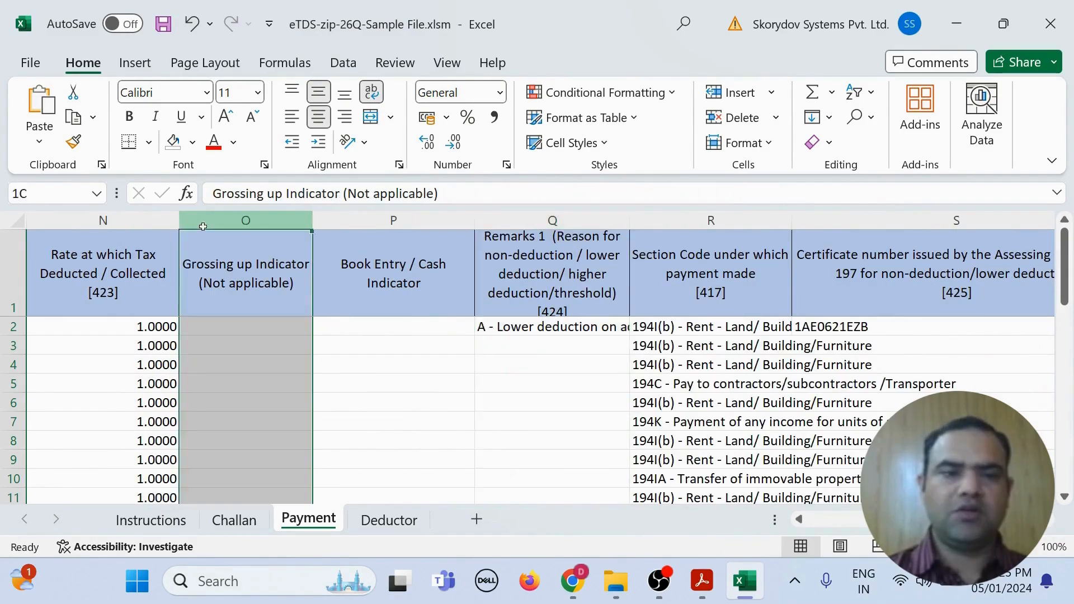
pyautogui.click(393, 221)
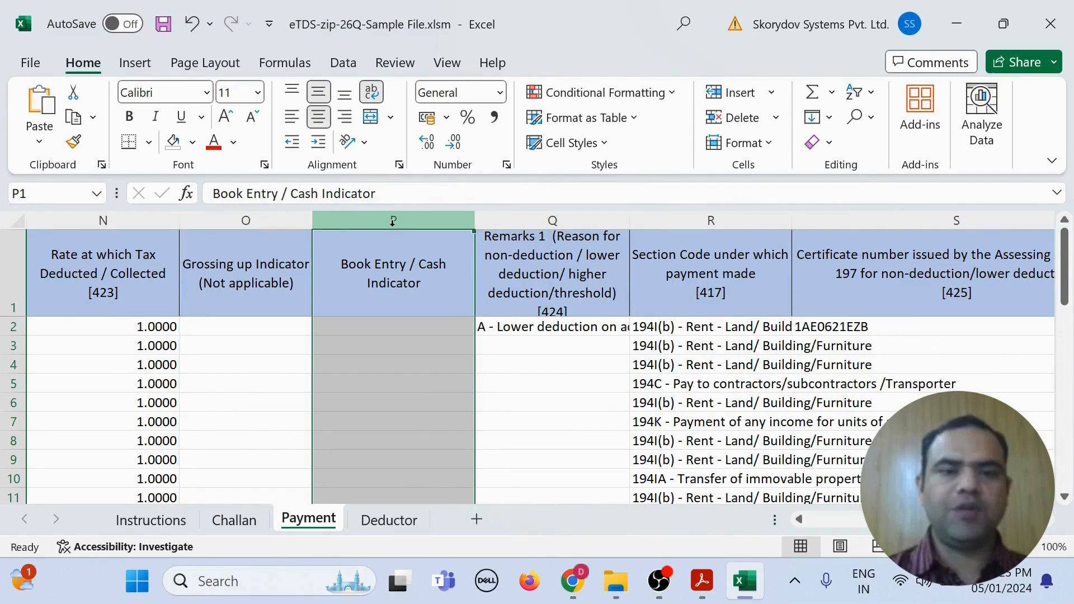
pyautogui.click(259, 220)
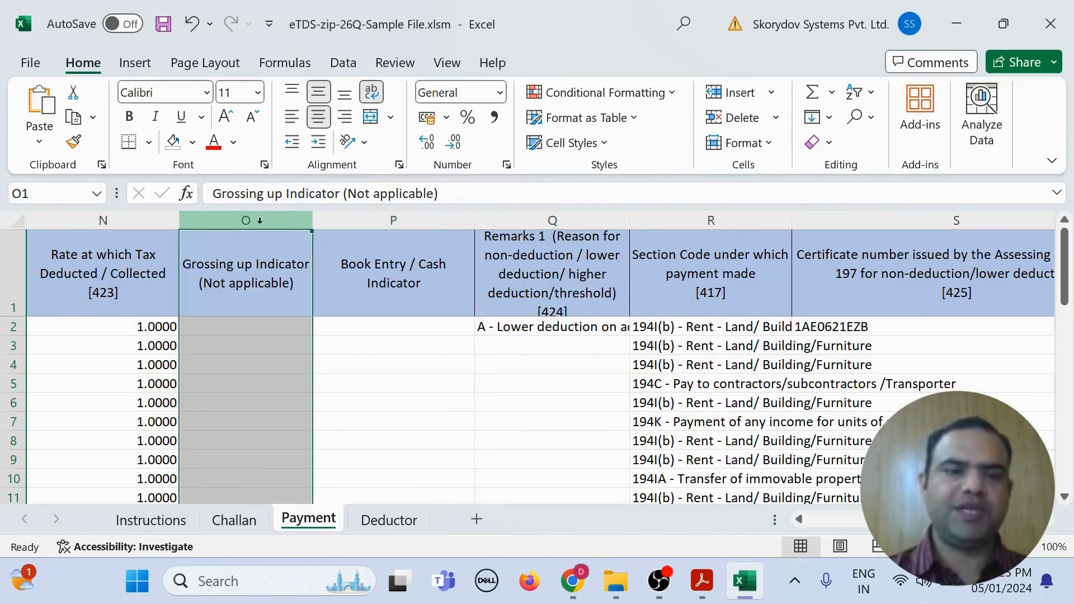
pyautogui.click(382, 223)
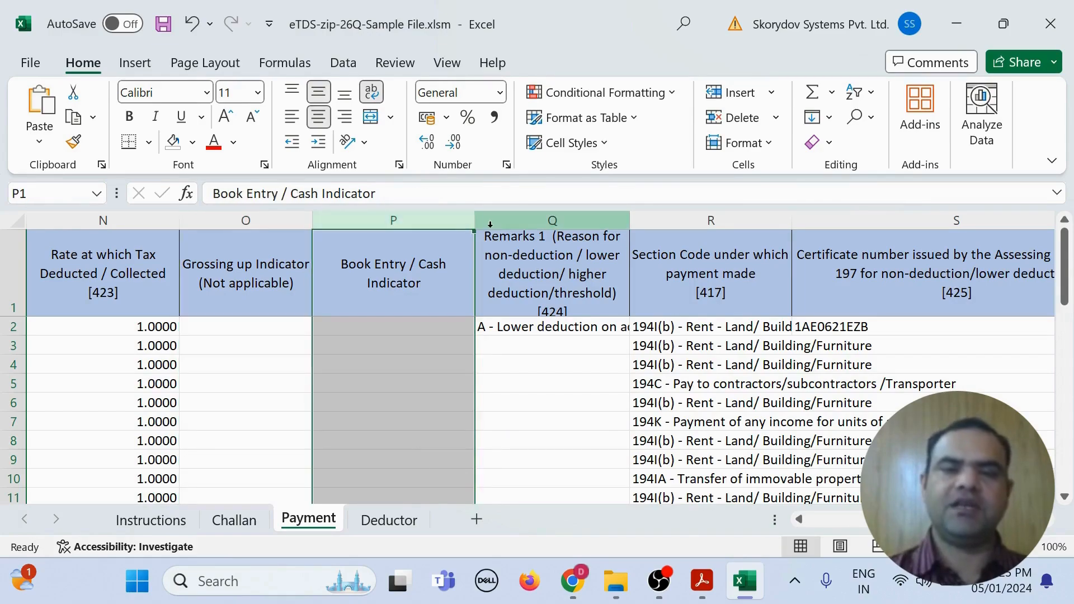
pyautogui.click(515, 303)
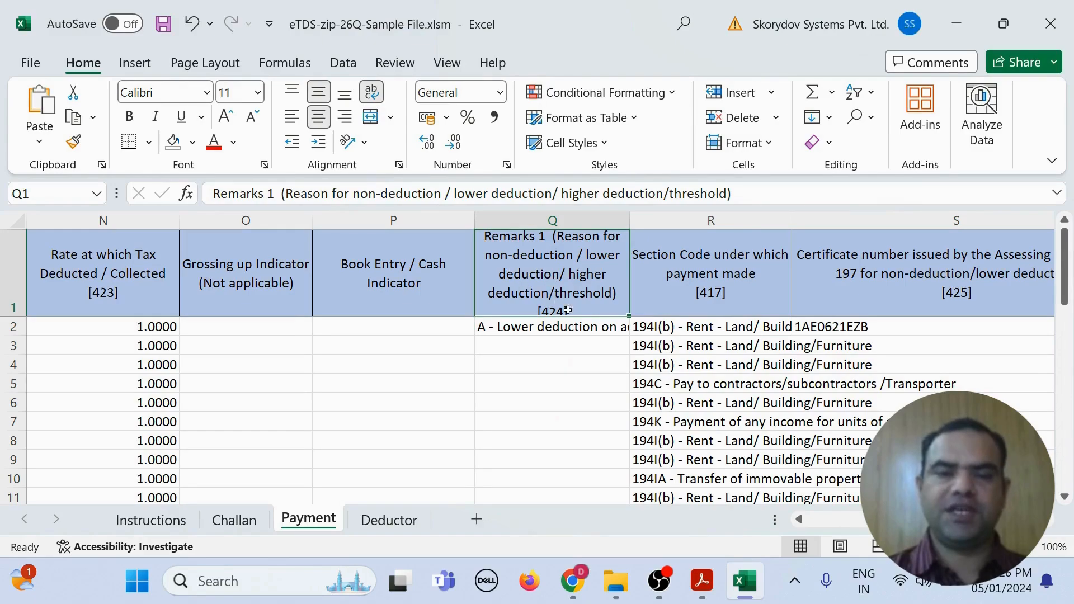
pyautogui.click(573, 328)
pyautogui.click(638, 329)
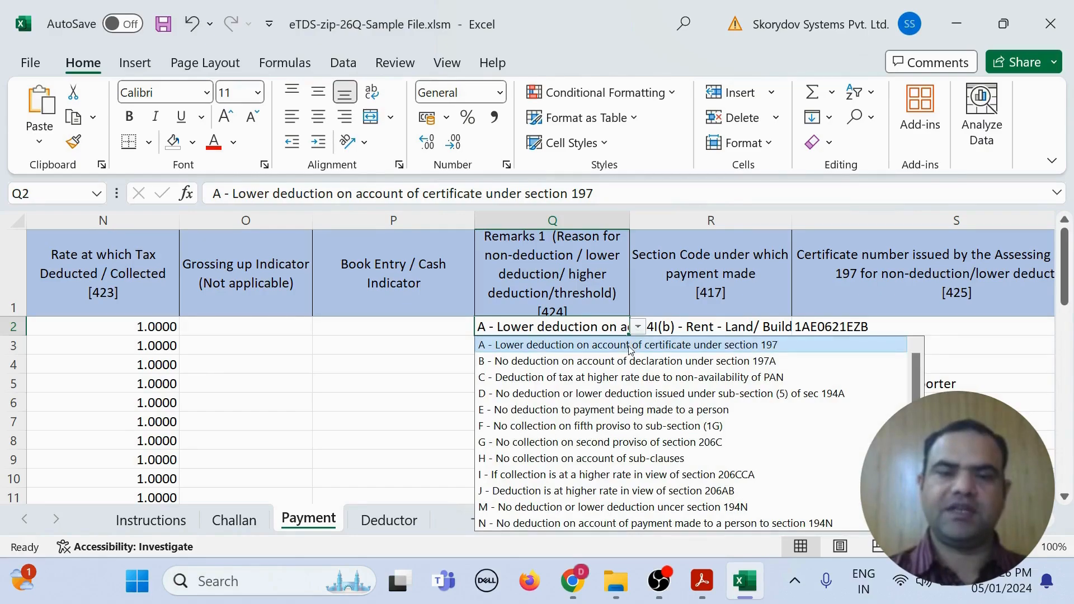
pyautogui.click(565, 345)
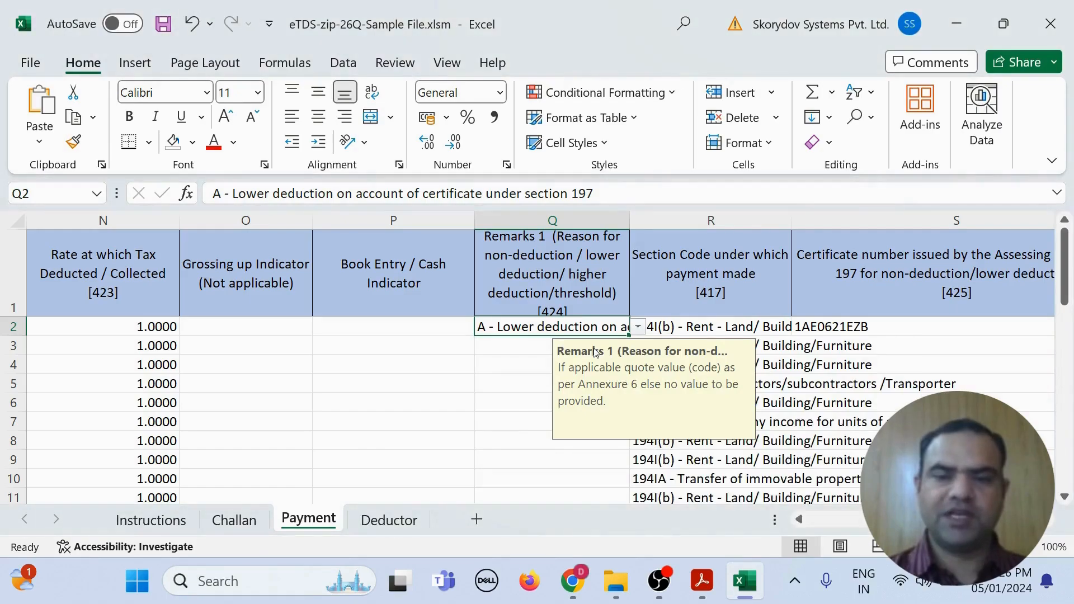
pyautogui.click(685, 248)
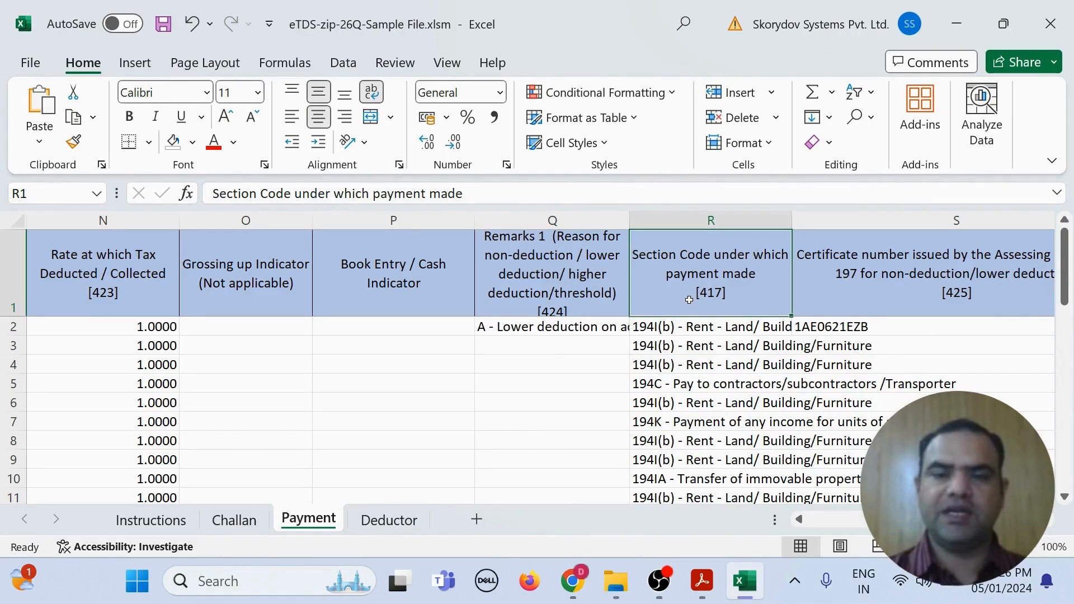
pyautogui.click(700, 325)
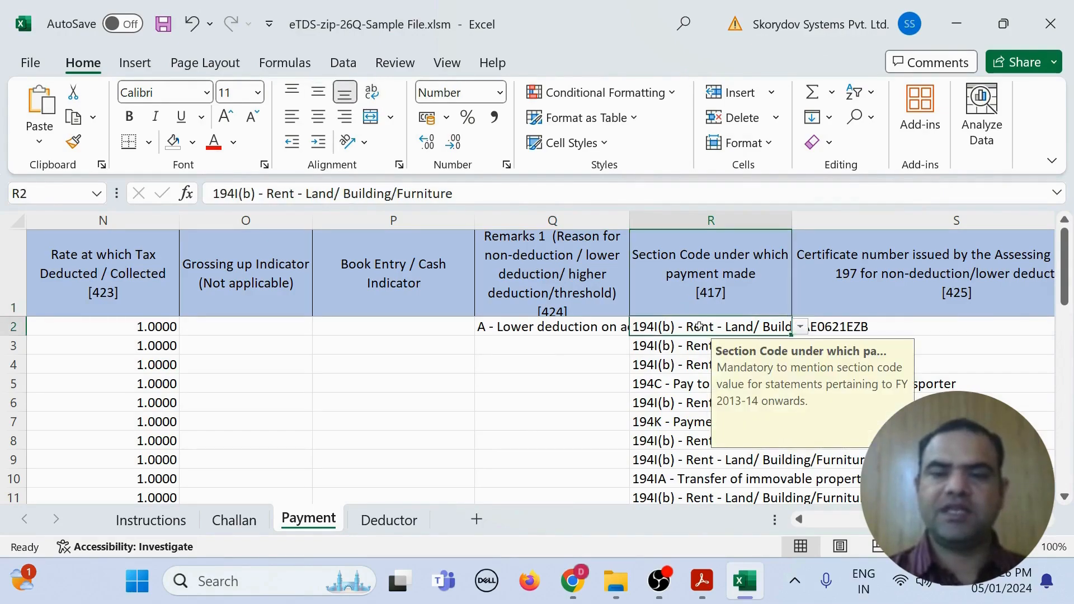
pyautogui.click(801, 329)
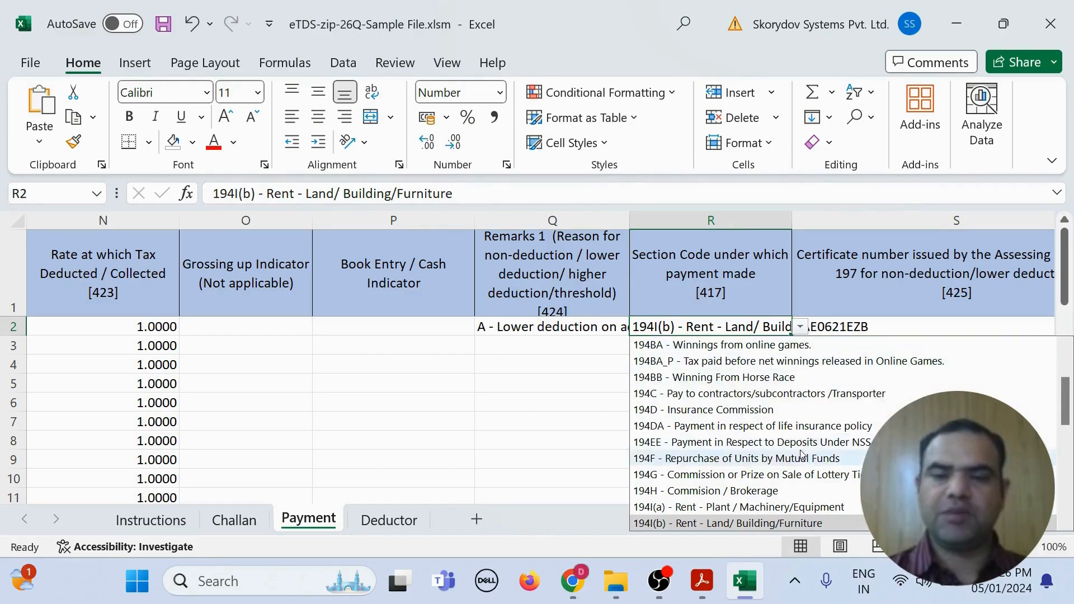
pyautogui.scroll(2, 803, 454)
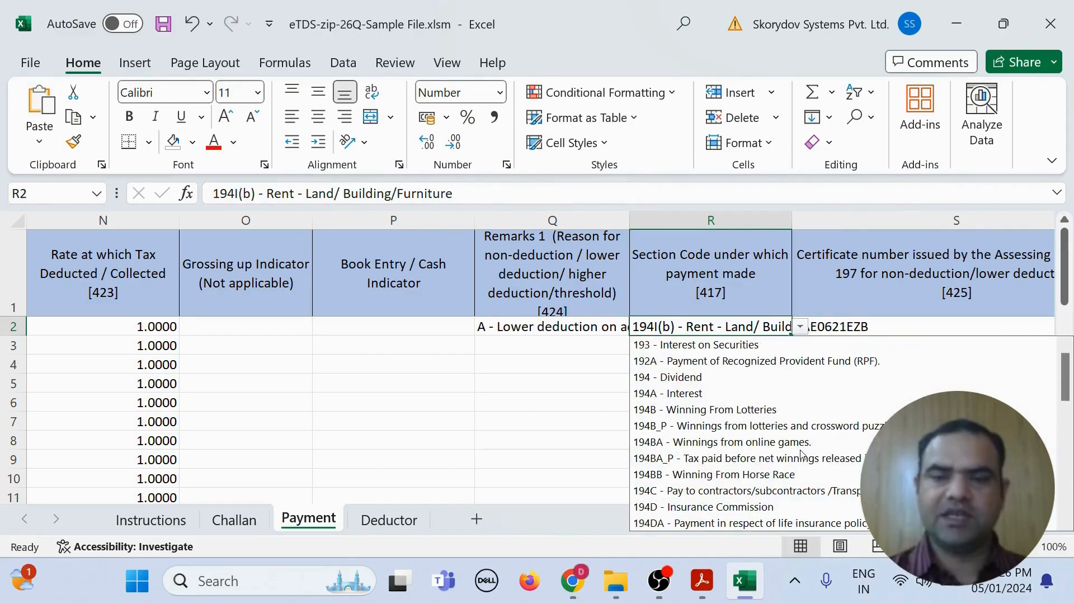
pyautogui.scroll(-5, 804, 455)
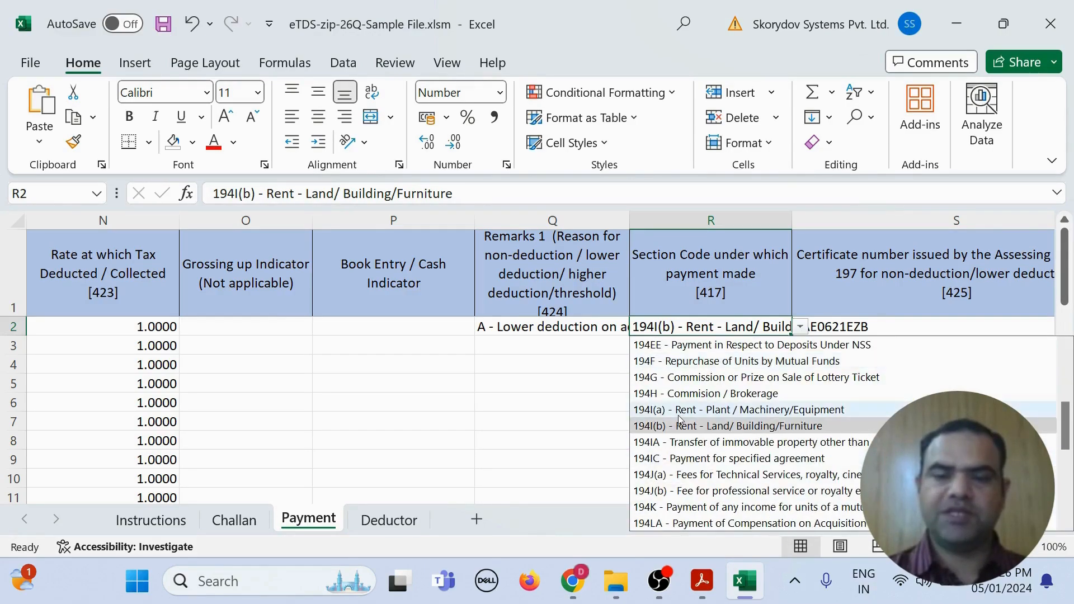
pyautogui.click(680, 427)
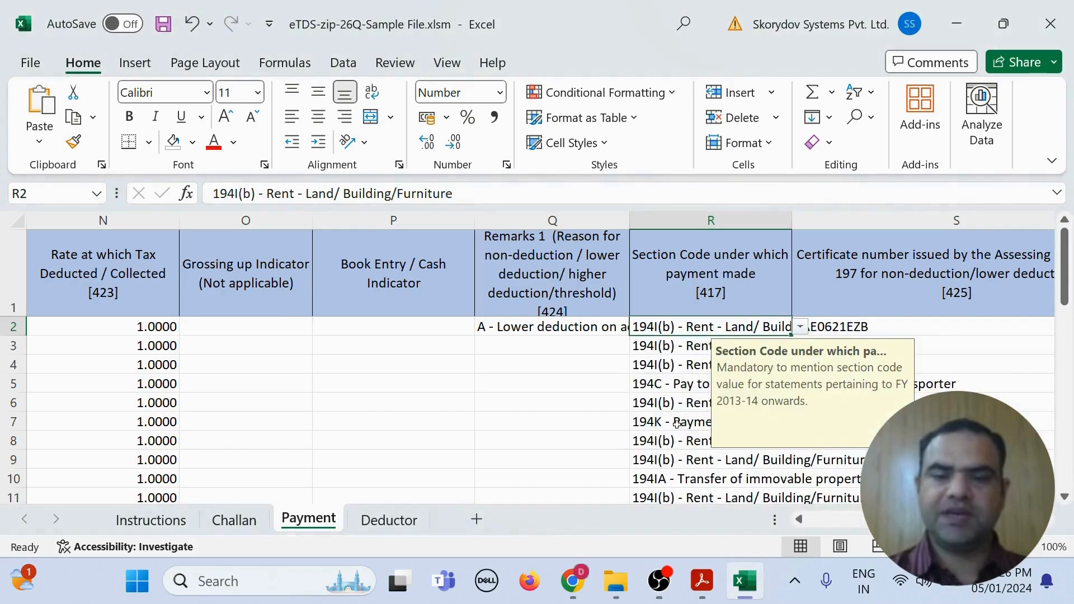
pyautogui.click(881, 323)
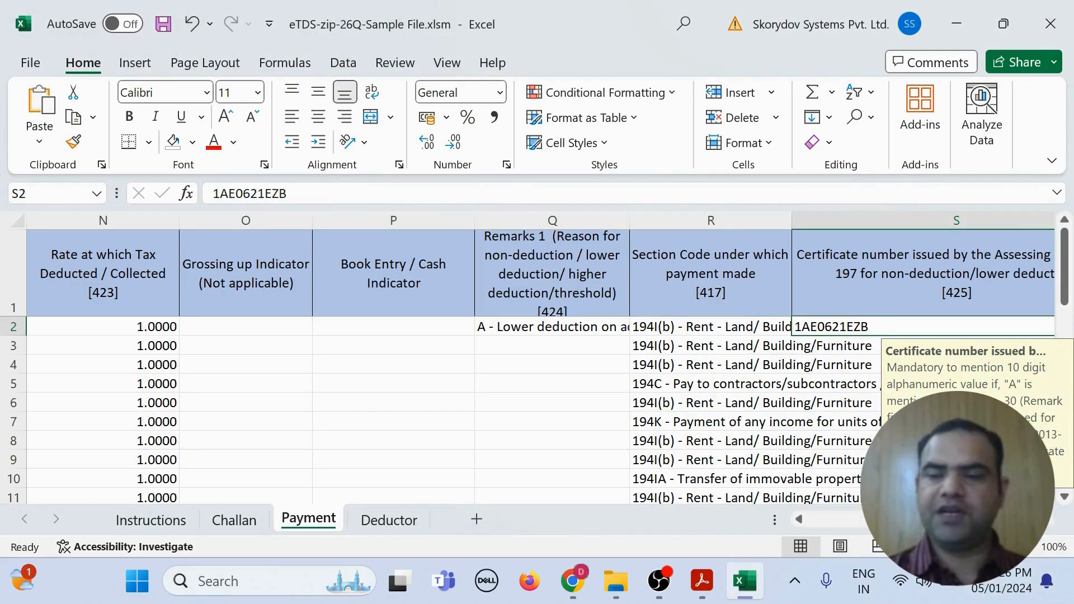
pyautogui.hscroll(2, 834, 435)
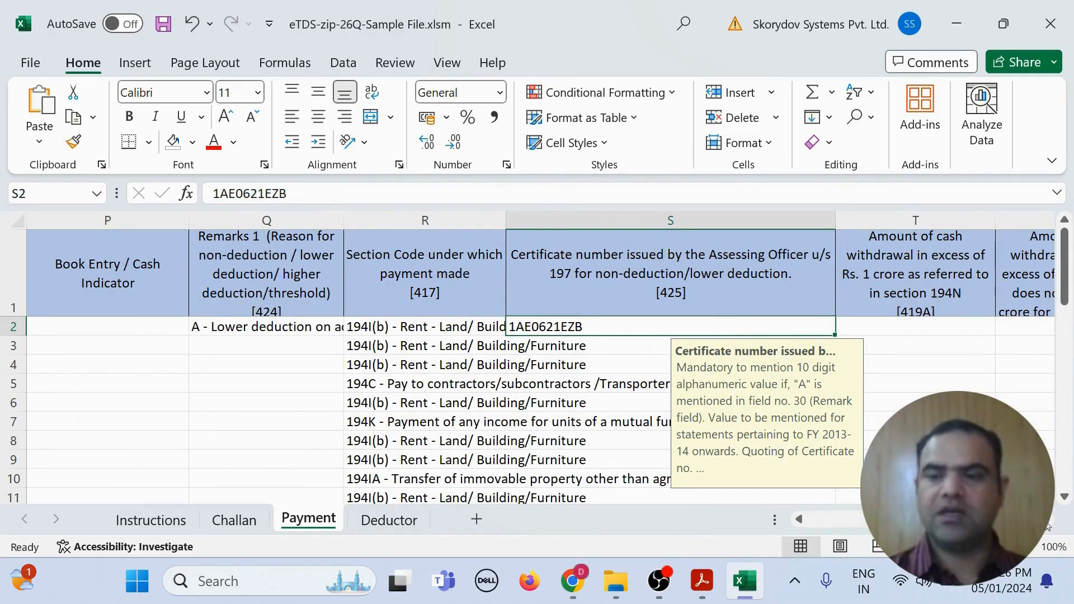
pyautogui.hscroll(5, 799, 454)
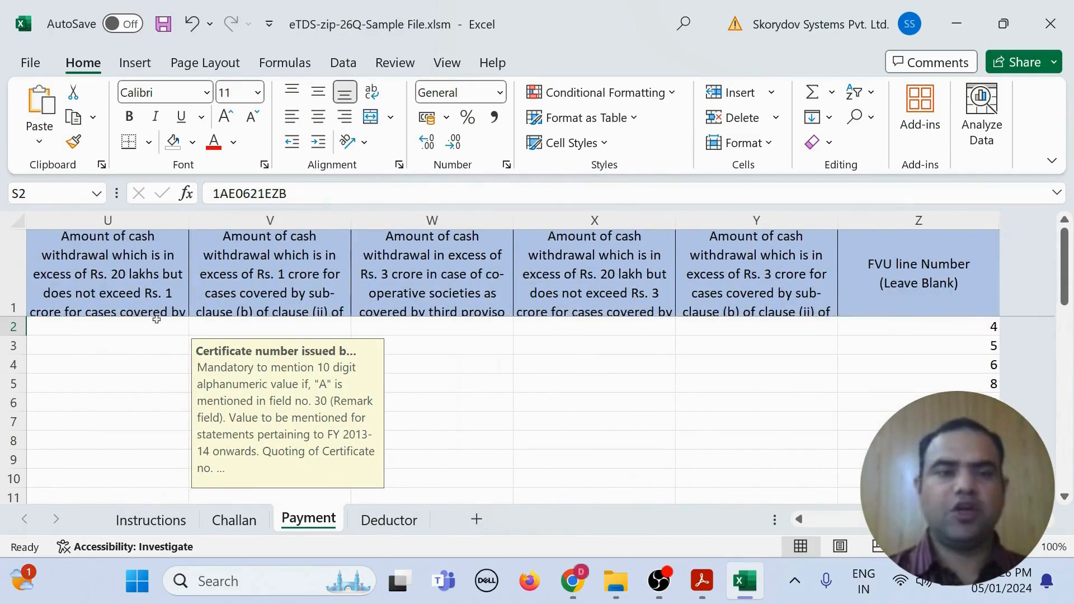
pyautogui.moveTo(51, 269); pyautogui.dragTo(733, 309)
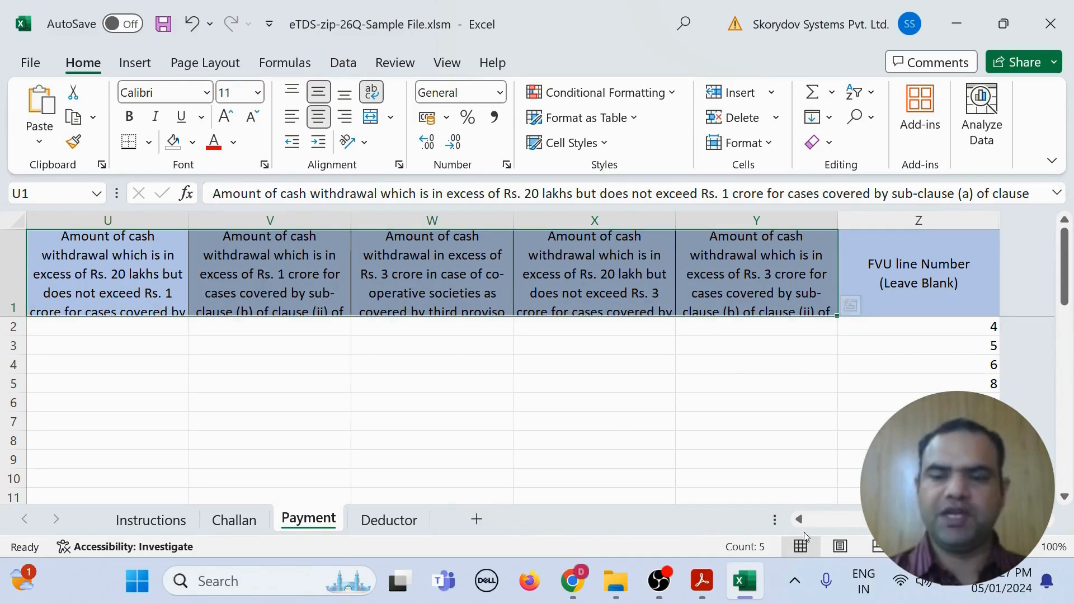
pyautogui.moveTo(1007, 521); pyautogui.dragTo(331, 526)
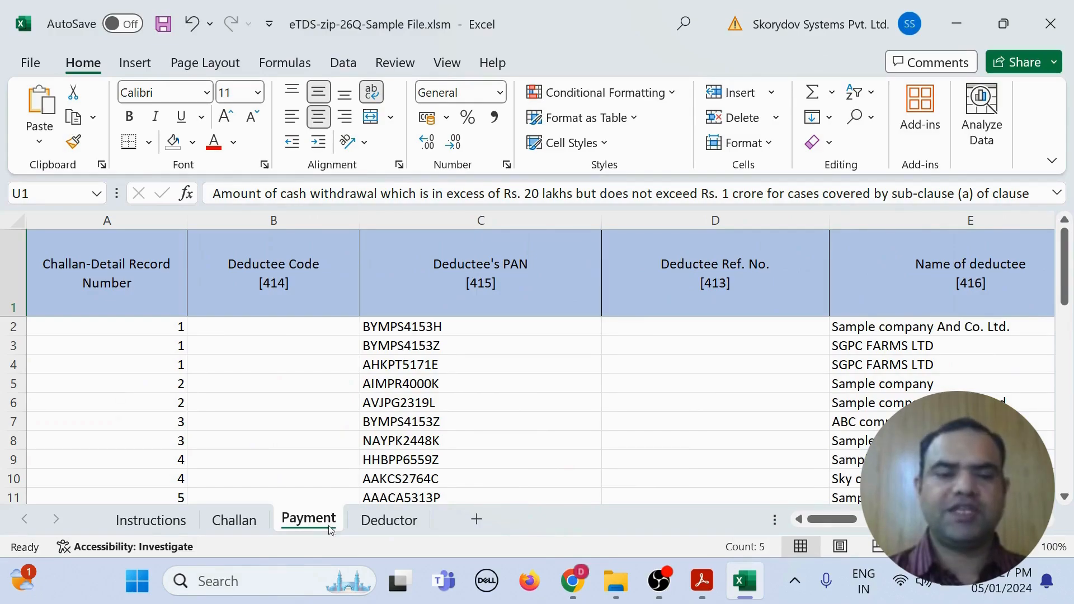
# Step: Review the Deductor sheet's TAN, PAN, name, address and responsible-person rows
pyautogui.click(388, 520)
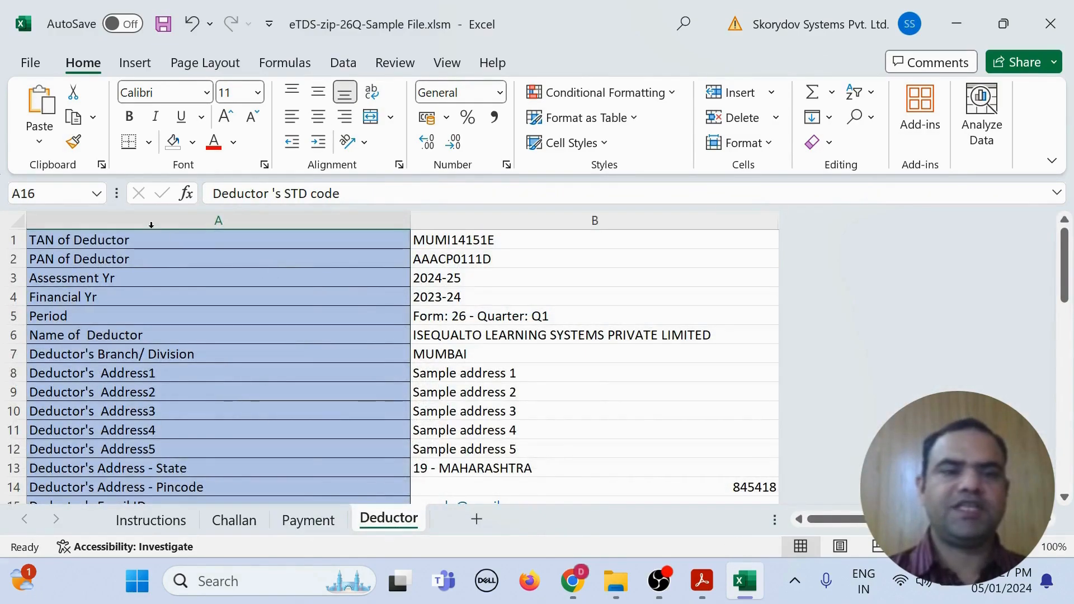
pyautogui.moveTo(100, 239); pyautogui.dragTo(477, 258)
pyautogui.moveTo(115, 335); pyautogui.dragTo(493, 463)
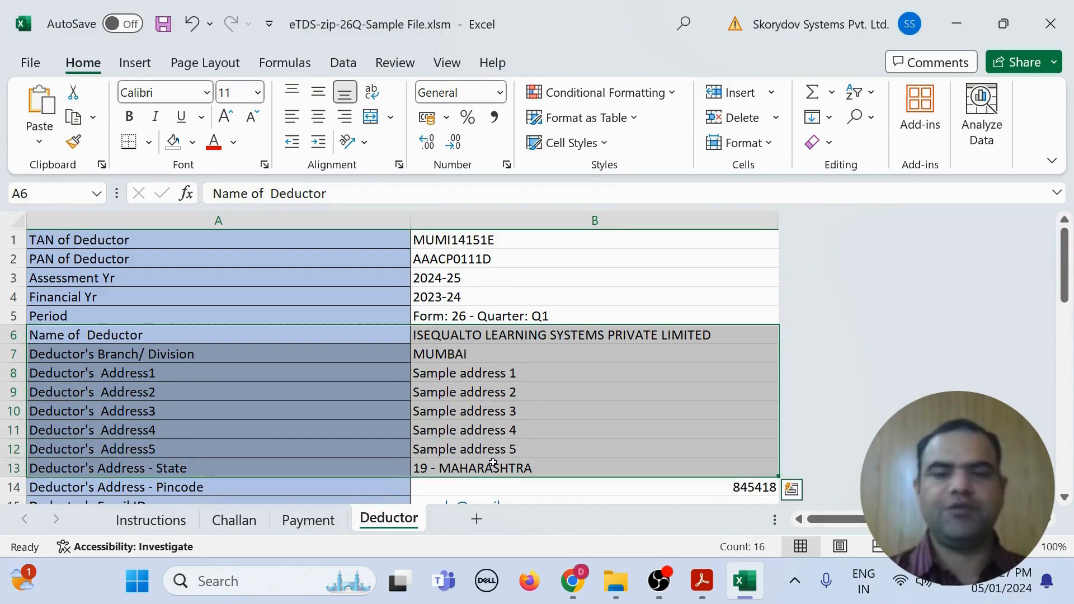
pyautogui.scroll(-5, 493, 462)
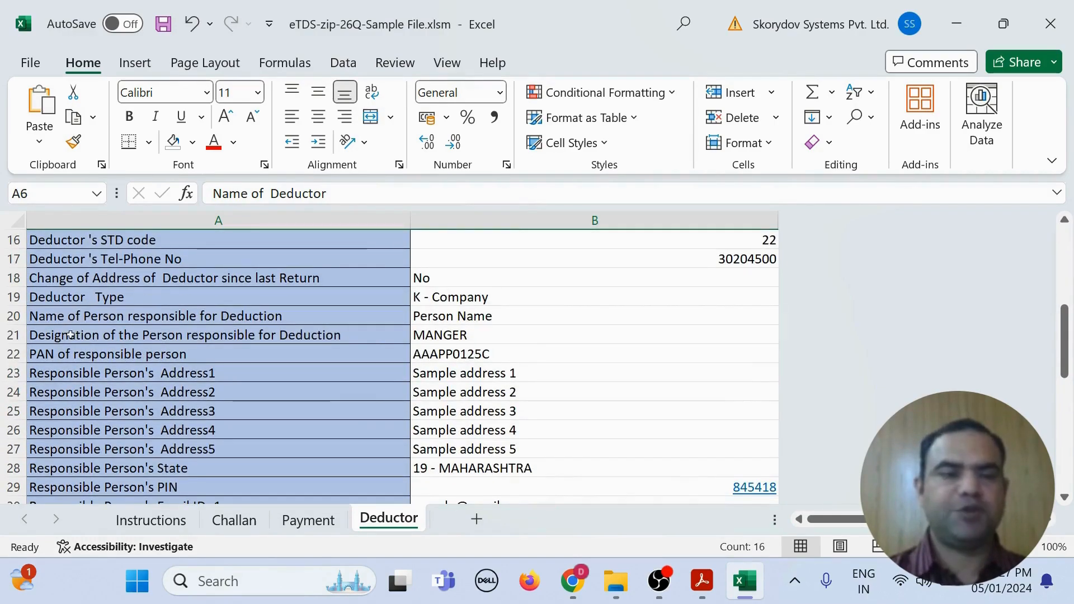
pyautogui.moveTo(71, 335); pyautogui.dragTo(527, 478)
pyautogui.scroll(-6, 528, 479)
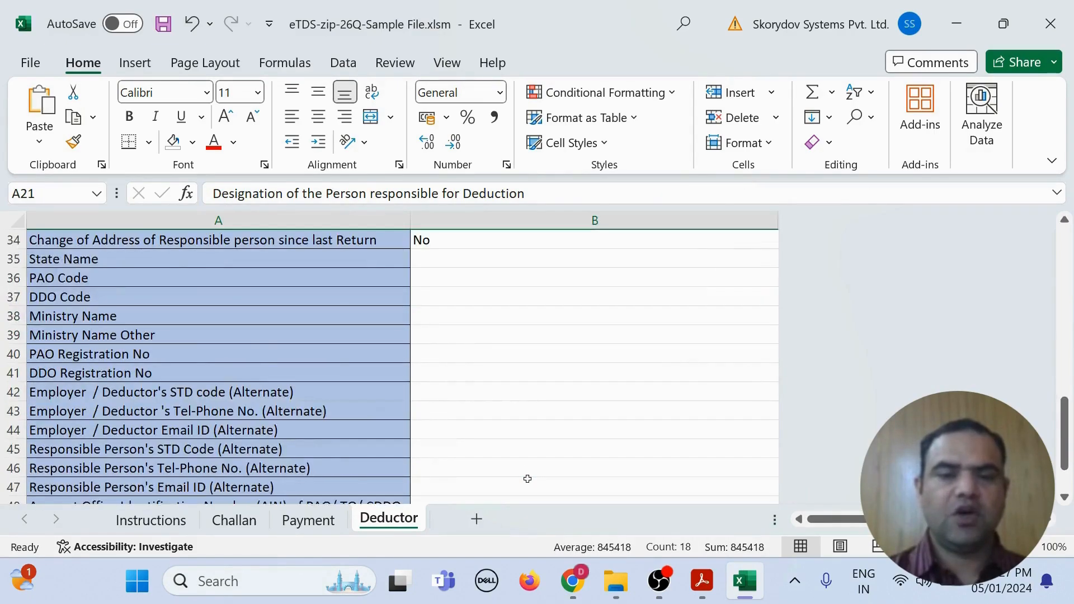
pyautogui.scroll(-2, 528, 479)
# Step: Set B50 (regular return filed earlier) back to No and keep B34 (address change) as No
pyautogui.click(476, 431)
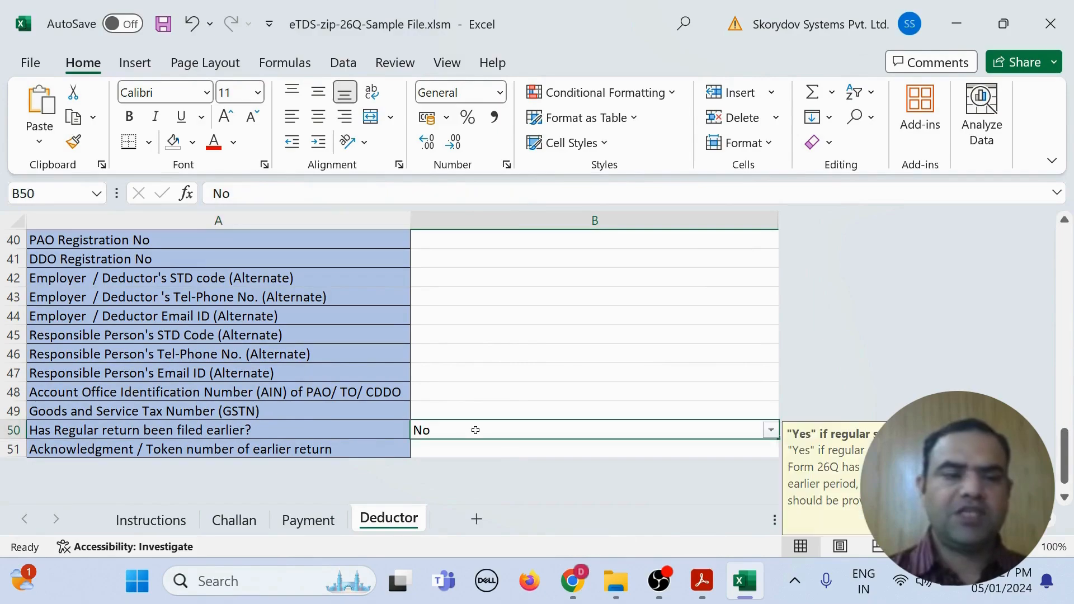
pyautogui.click(771, 431)
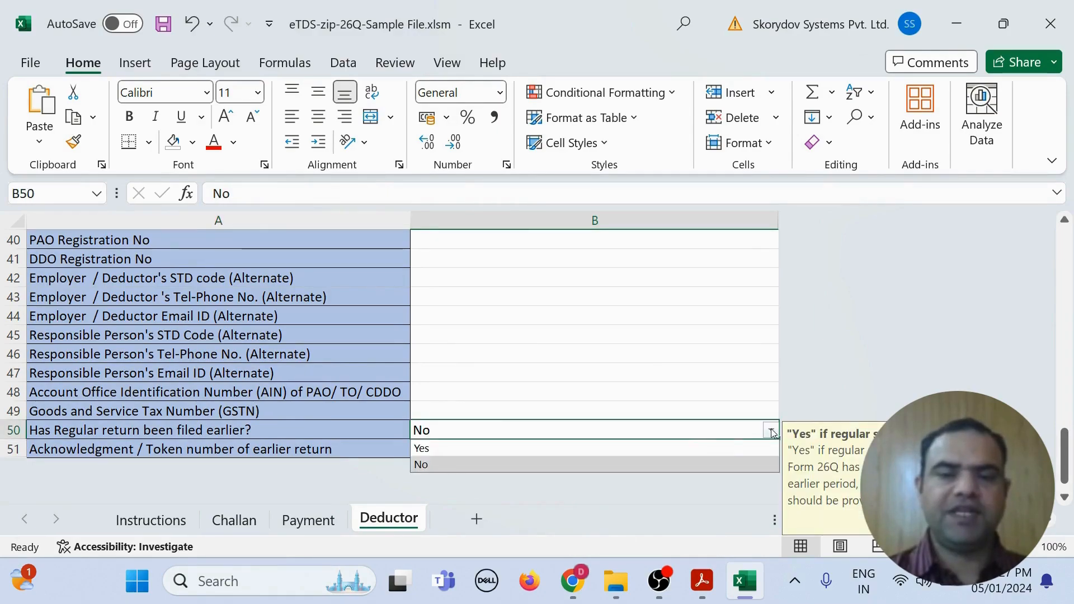
pyautogui.click(658, 447)
pyautogui.click(571, 445)
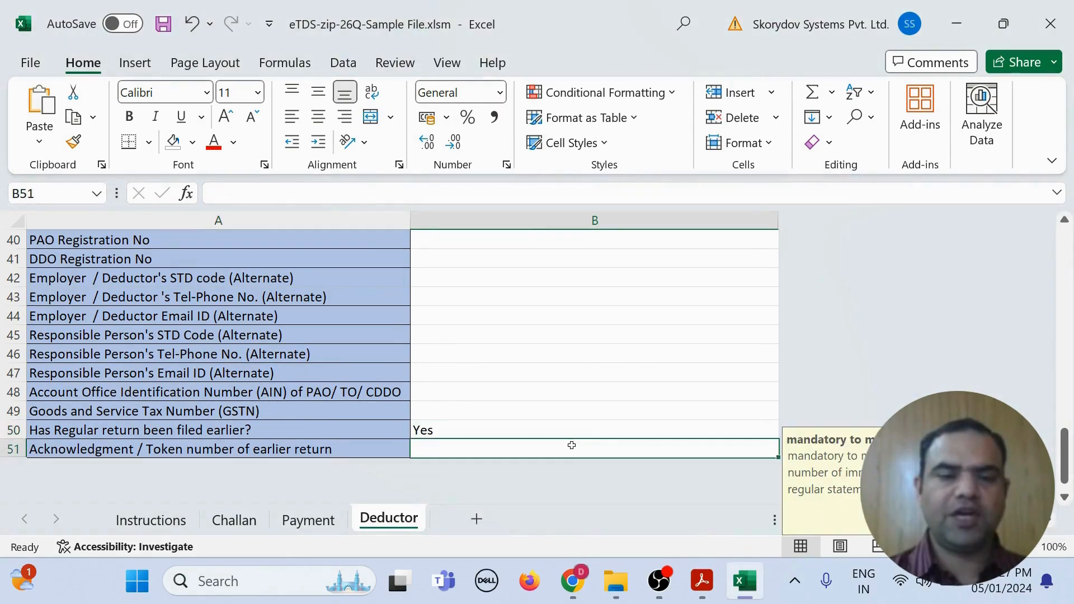
pyautogui.click(592, 428)
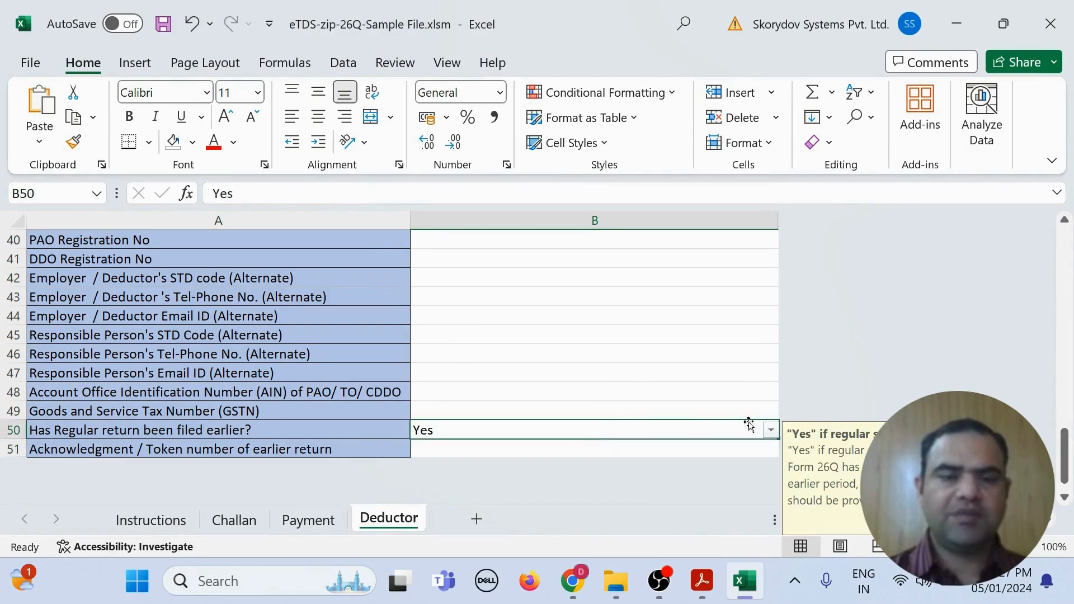
pyautogui.click(771, 430)
pyautogui.click(555, 463)
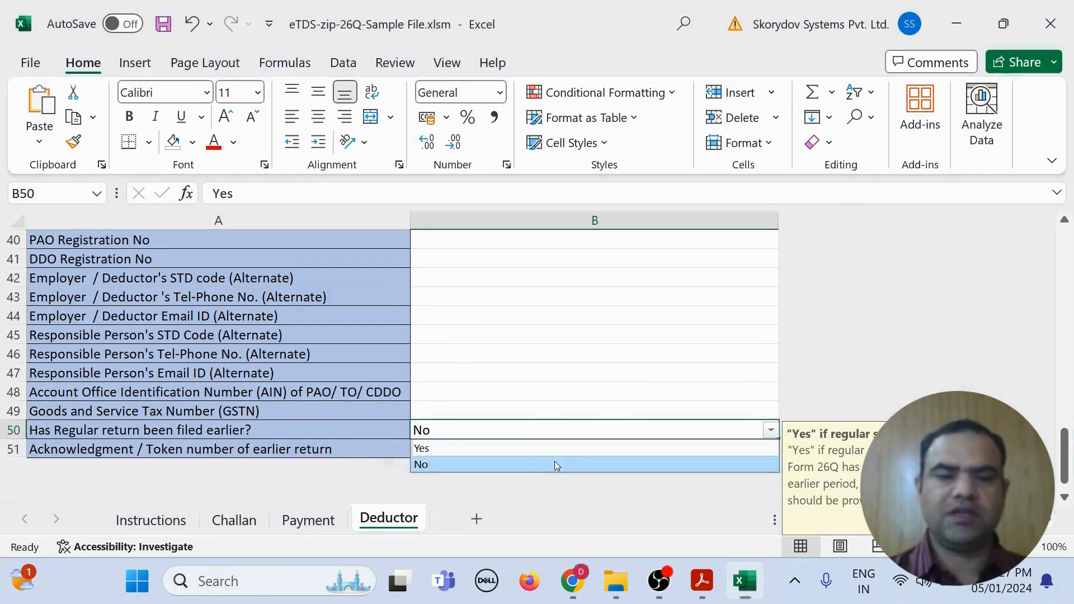
pyautogui.scroll(5, 506, 444)
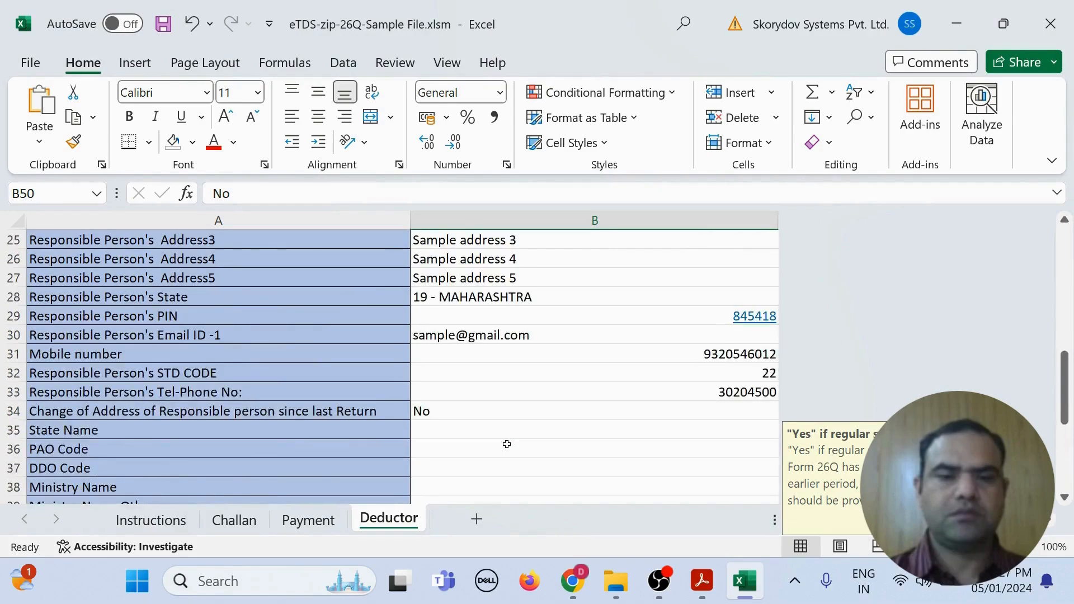
pyautogui.click(507, 410)
pyautogui.click(771, 411)
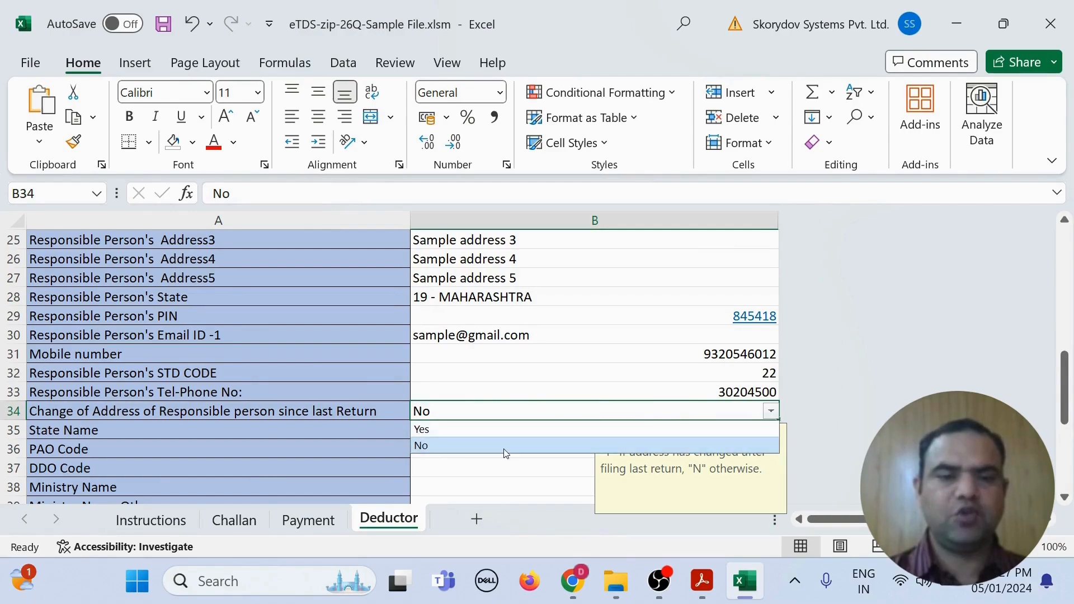
pyautogui.click(556, 446)
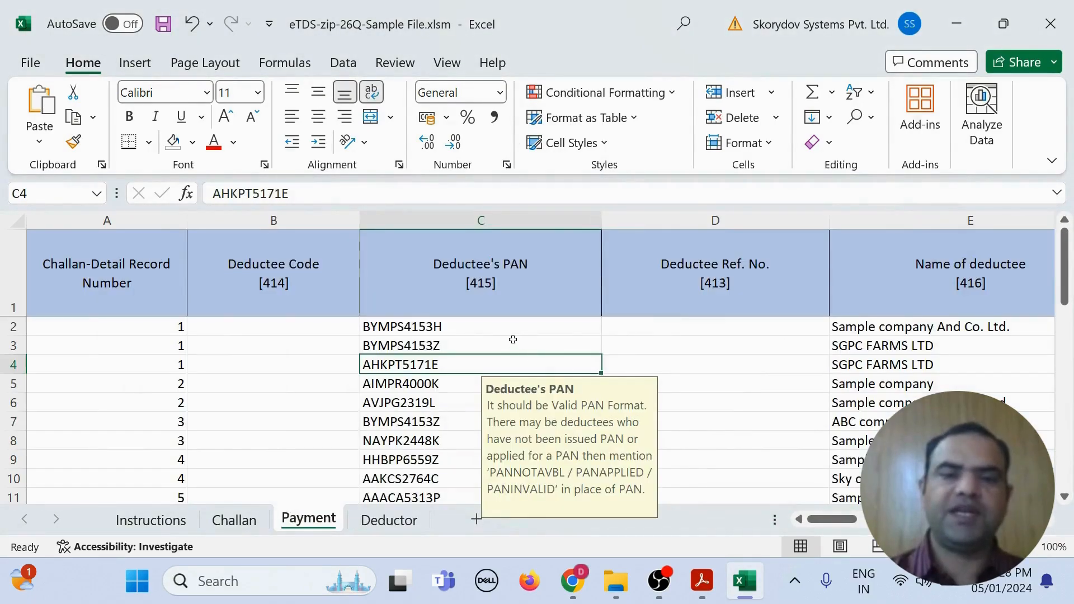
# Step: Launch the eTDS-ZIP dialog summarising the Form 26, FY 2023-24, Q1 return from the Payment sheet
pyautogui.doubleClick(513, 342)
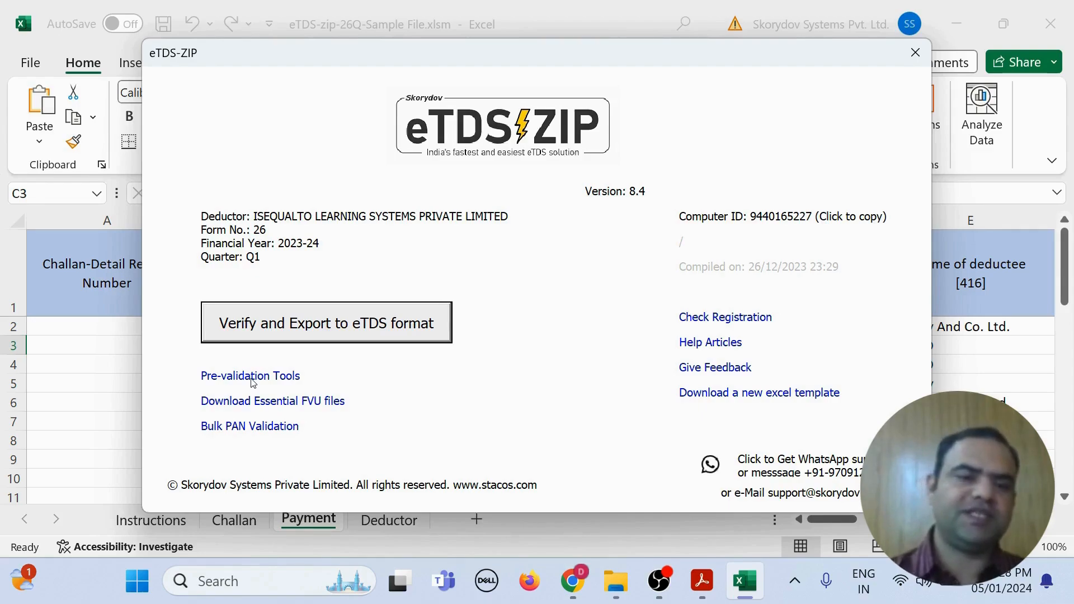
# Step: Run pre-validation option 01 to auto-fill Deductee Codes from PANs, e.g. '2 - Individual', '1 - Company'
pyautogui.moveTo(375, 56); pyautogui.dragTo(620, 33)
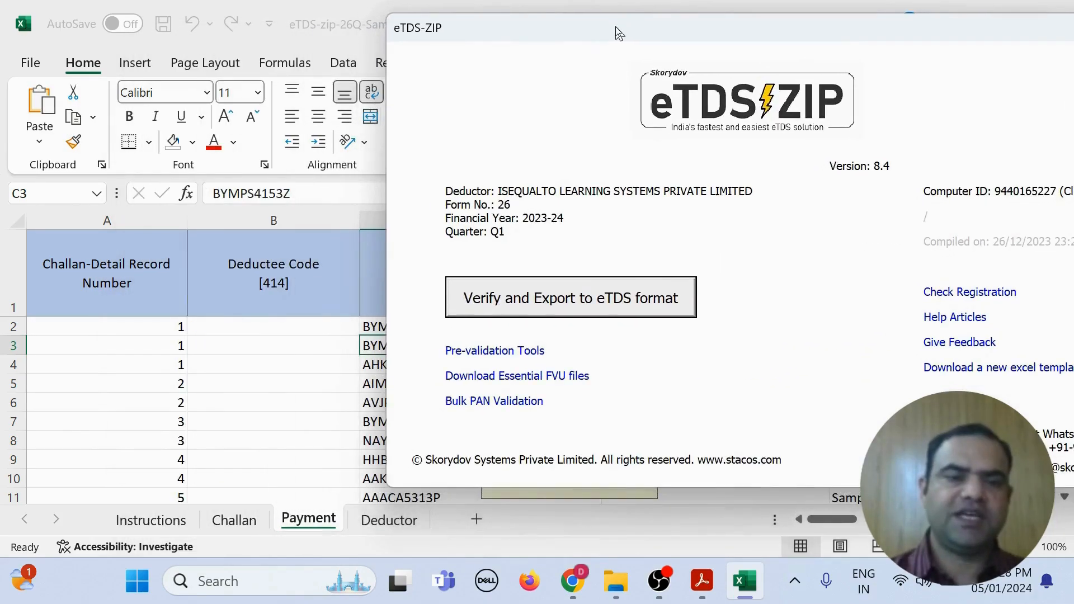
pyautogui.click(453, 355)
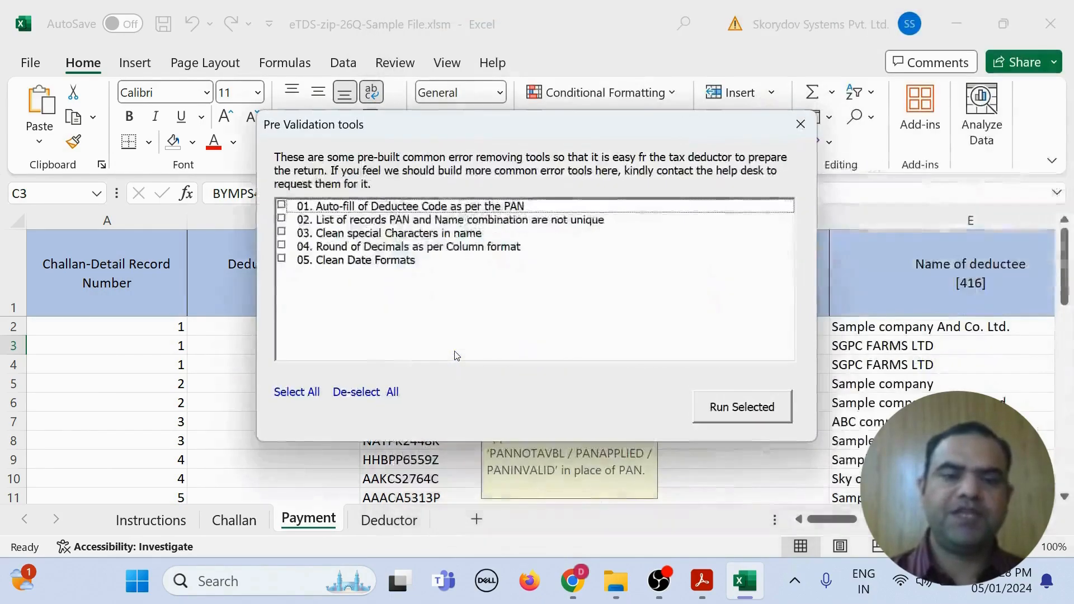
pyautogui.click(282, 206)
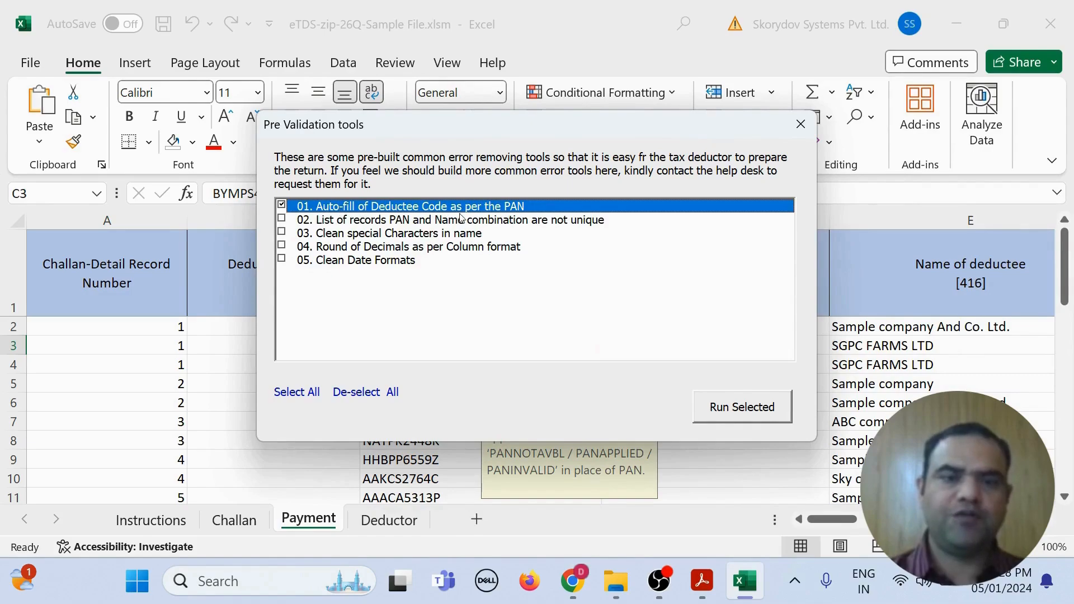
pyautogui.moveTo(443, 125); pyautogui.dragTo(593, 128)
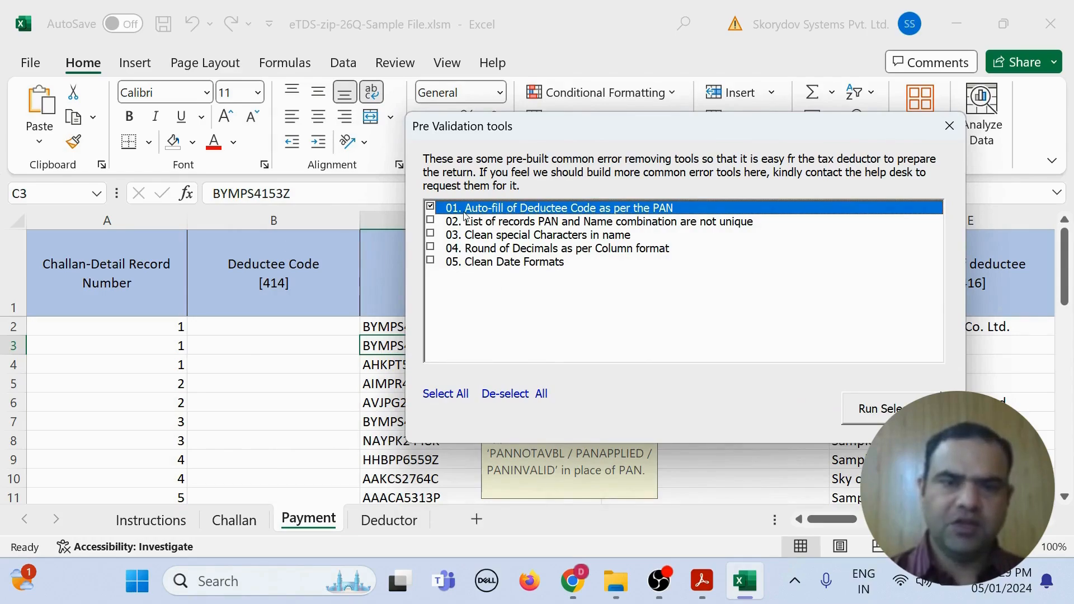
pyautogui.click(431, 206)
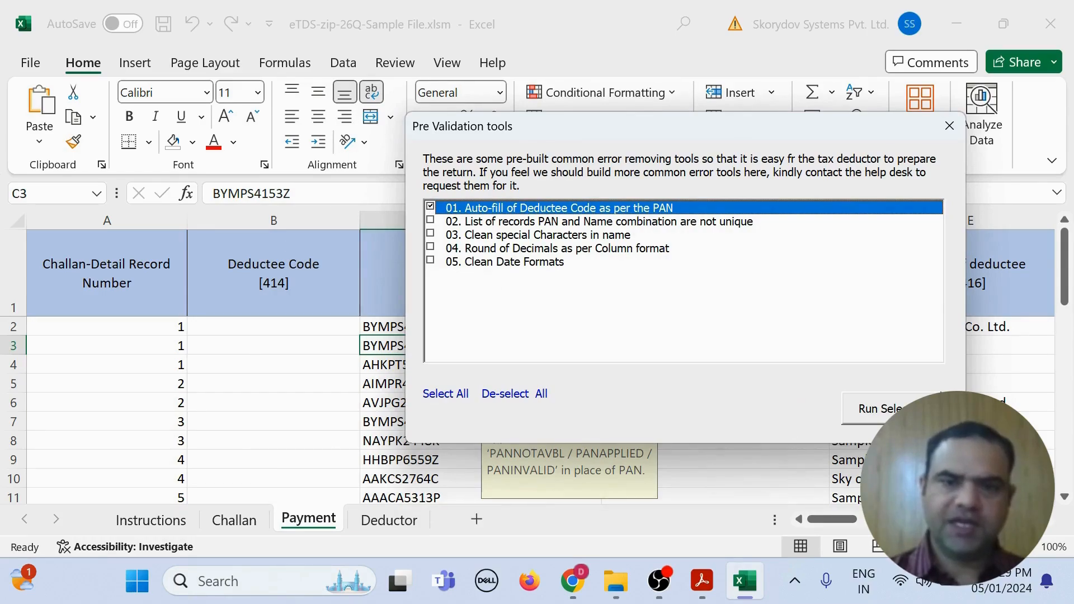
pyautogui.click(891, 412)
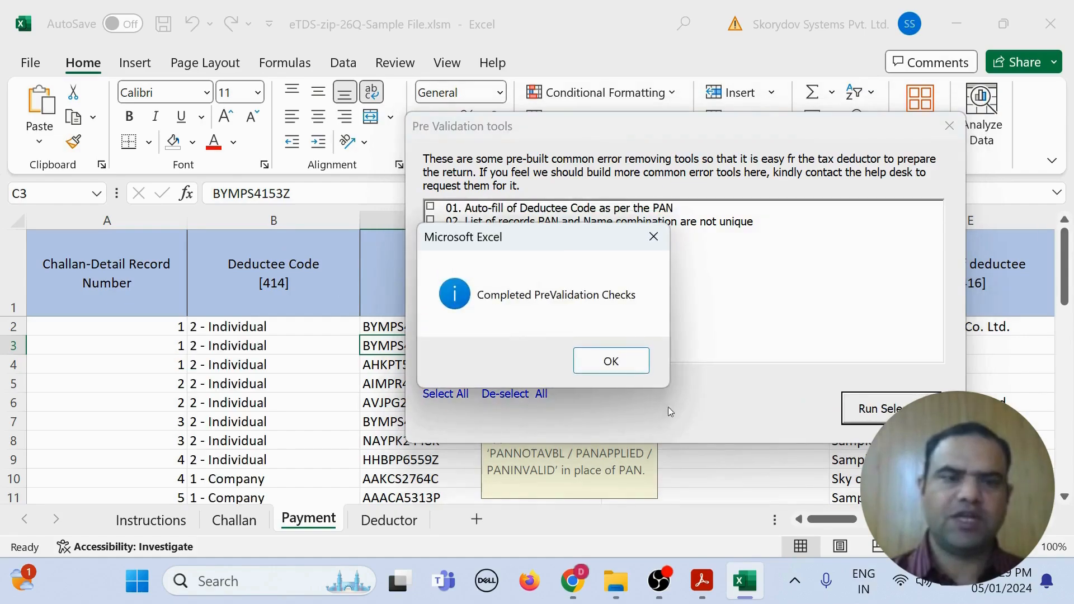
pyautogui.click(611, 363)
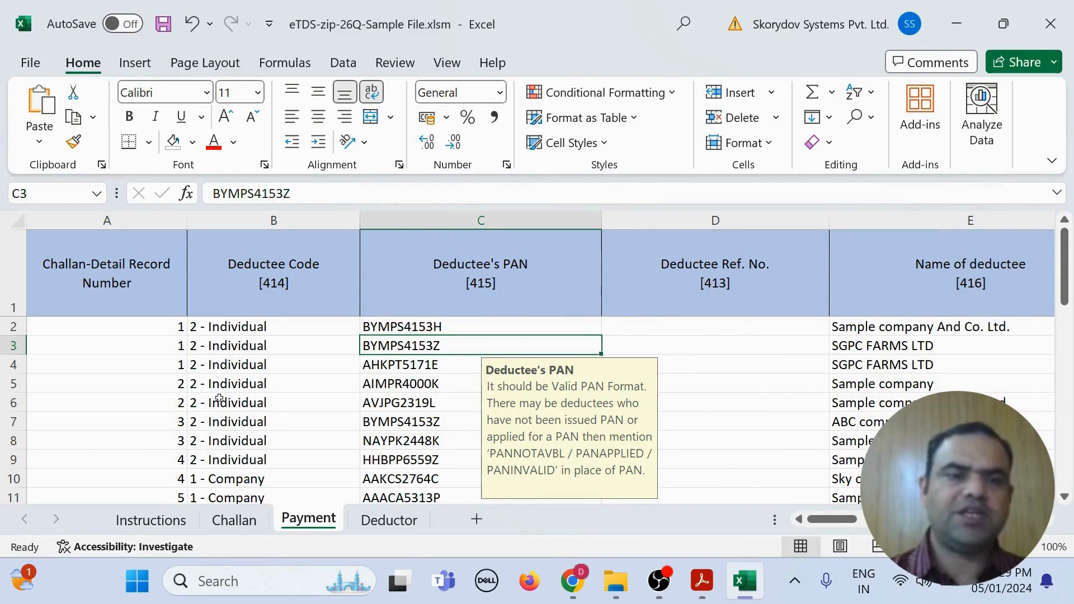
# Step: Run pre-validation options 02–05: non-unique PAN-name listing, name cleaning, decimal rounding and date-format cleaning
pyautogui.click(293, 346)
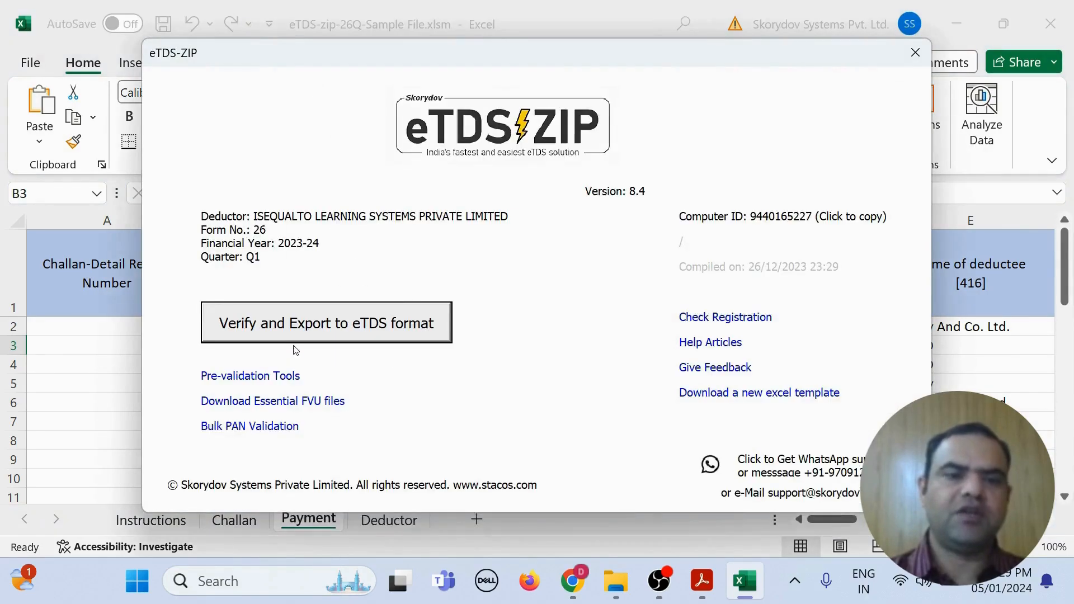
pyautogui.click(244, 378)
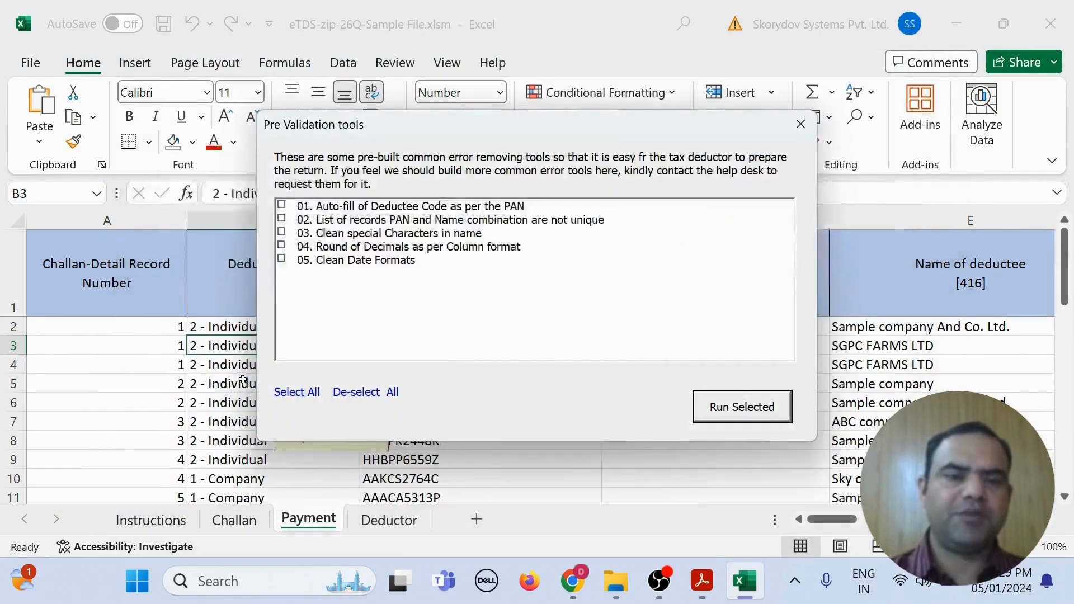
pyautogui.click(283, 220)
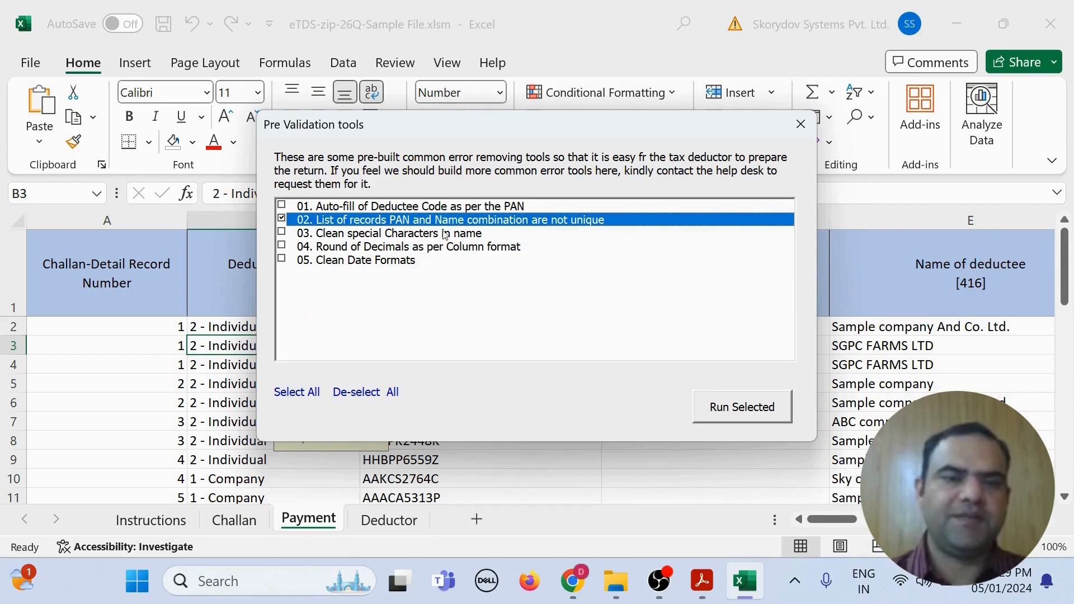
pyautogui.click(282, 234)
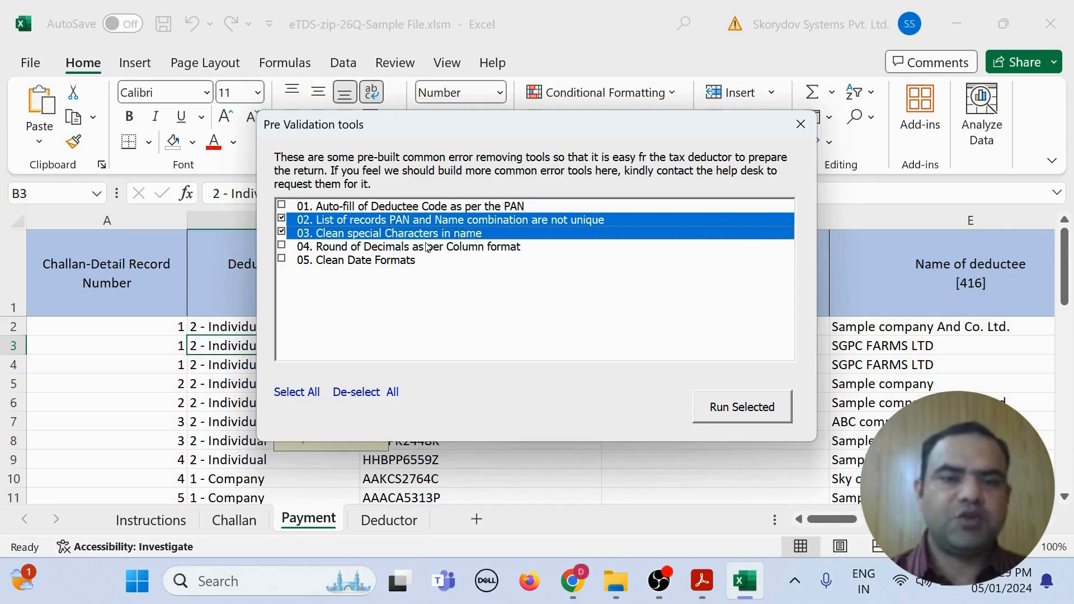
pyautogui.click(282, 247)
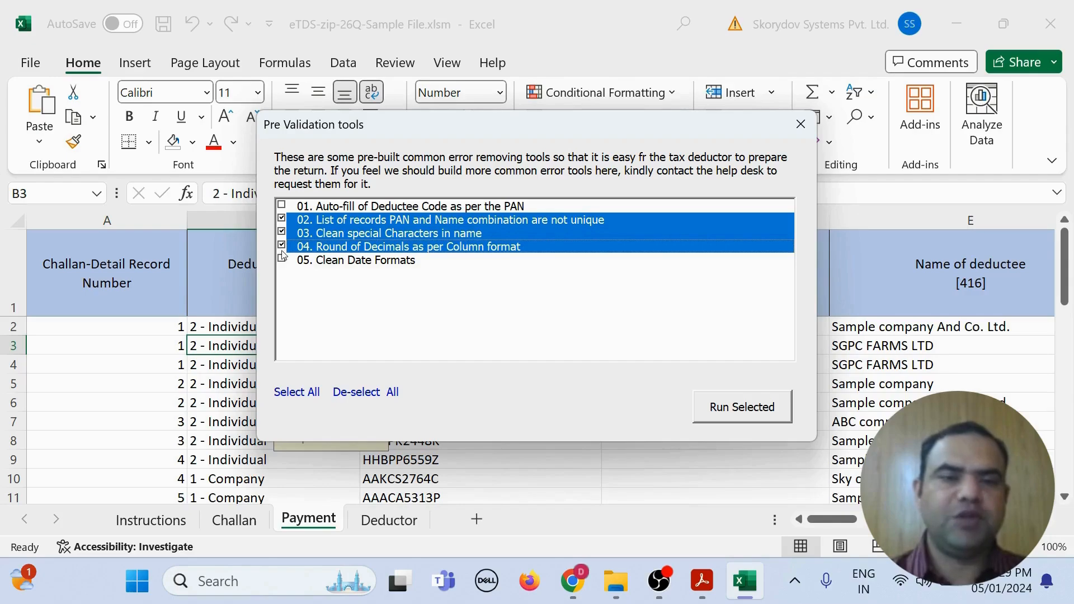
pyautogui.click(282, 260)
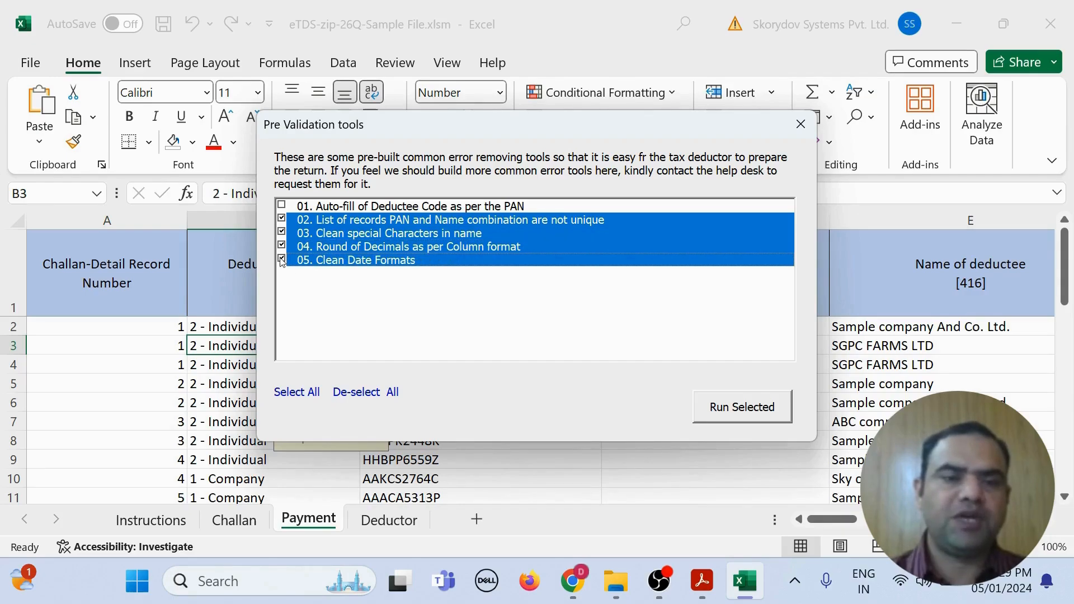
pyautogui.click(716, 415)
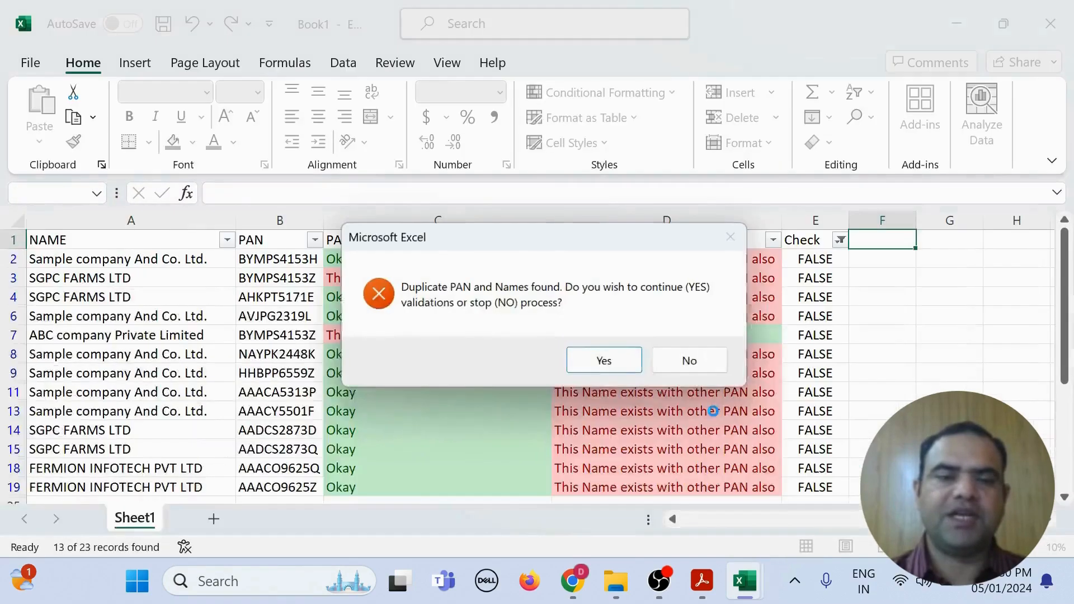
# Step: Stop validation, compare the repeated PAN in rows 3 and 7 and company names, then close Book1 unsaved
pyautogui.click(691, 361)
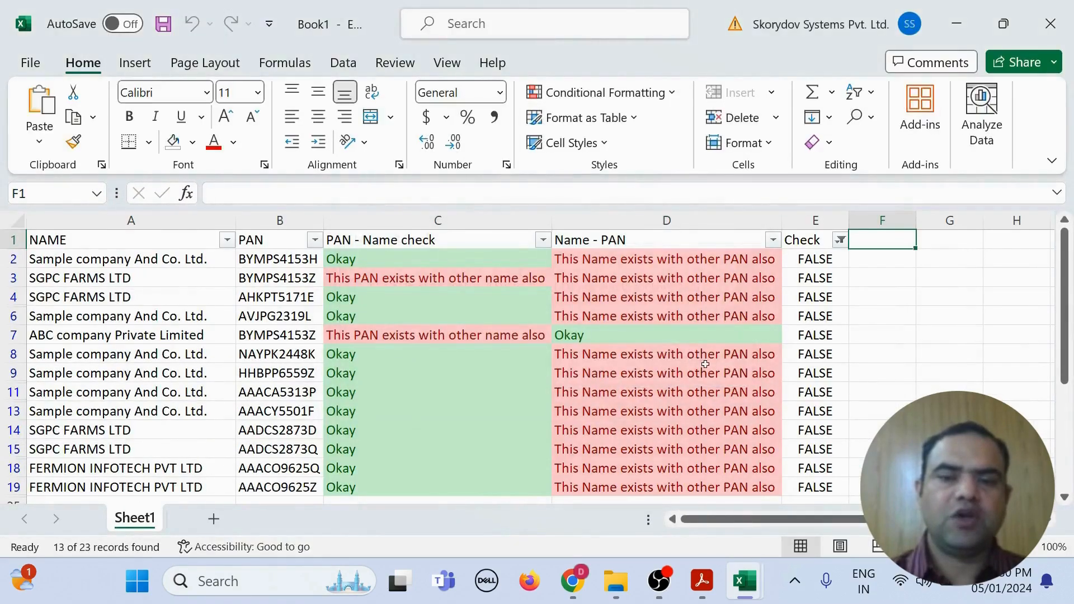
pyautogui.click(258, 278)
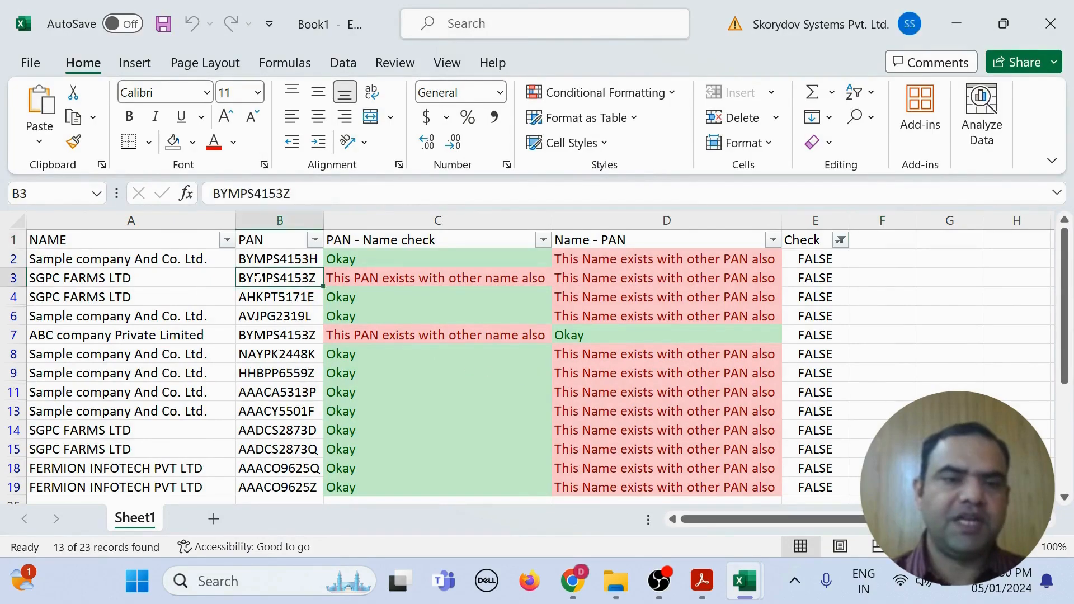
pyautogui.click(264, 339)
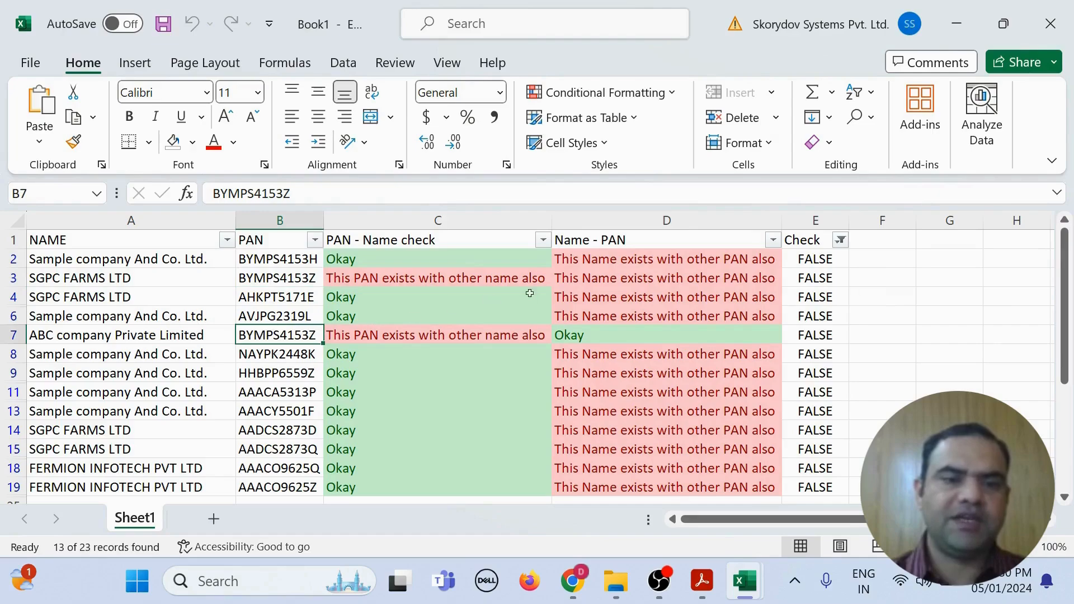
pyautogui.click(63, 297)
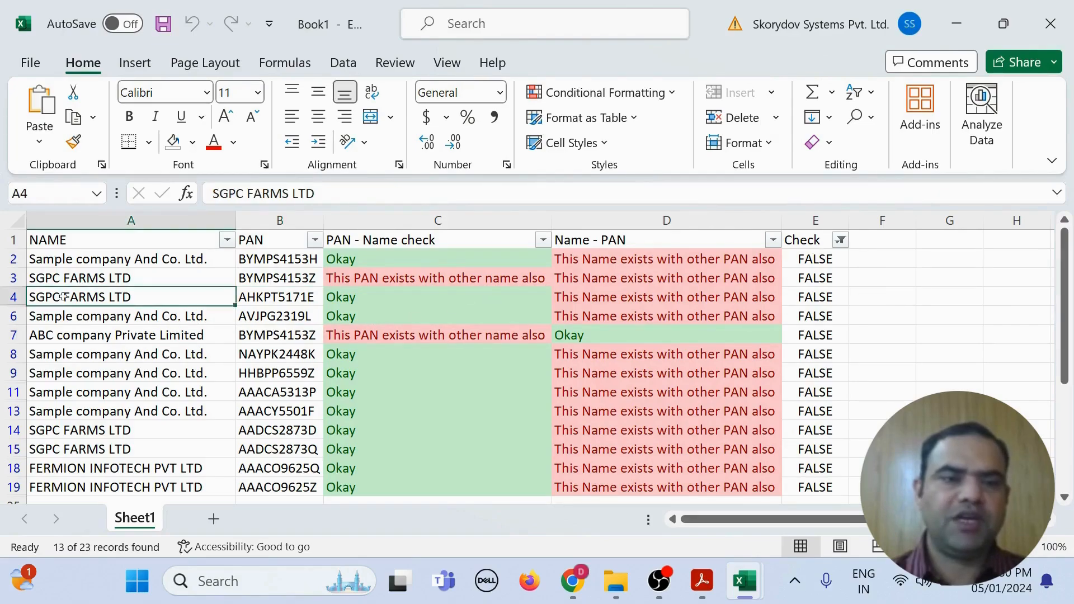
pyautogui.click(62, 355)
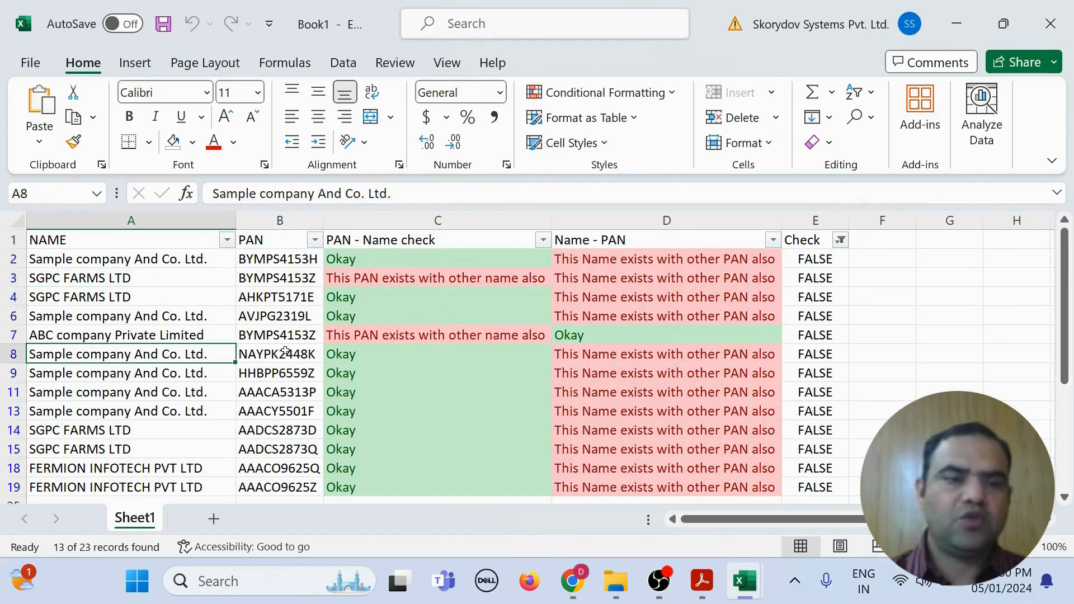
pyautogui.moveTo(268, 357); pyautogui.dragTo(270, 421)
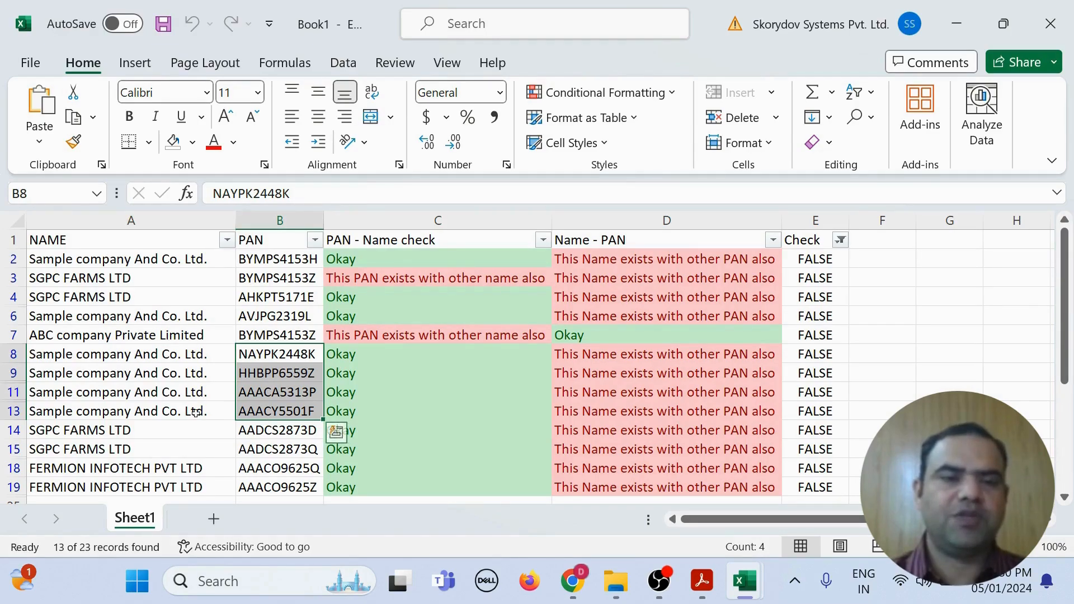
pyautogui.click(1051, 24)
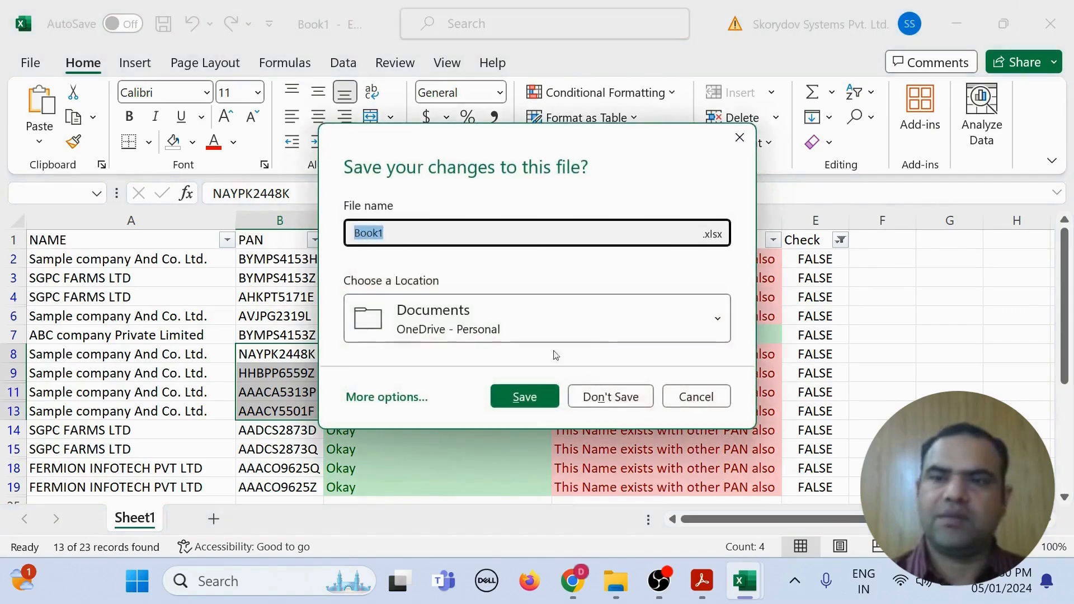
pyautogui.click(605, 397)
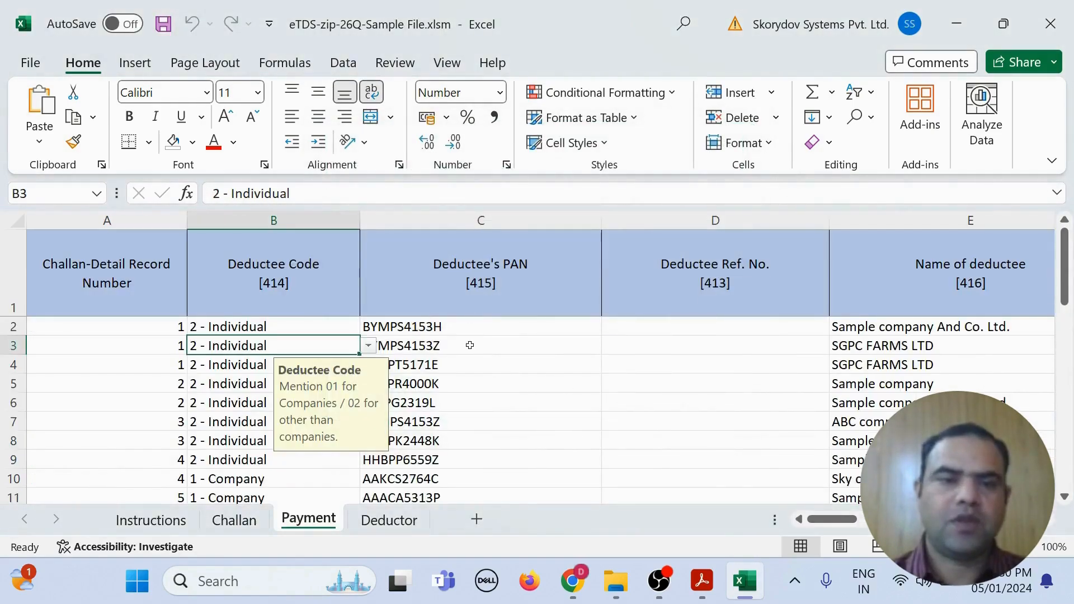
# Step: Start the bulk deductee PAN check using the 'Check using TRACES' method
pyautogui.click(417, 330)
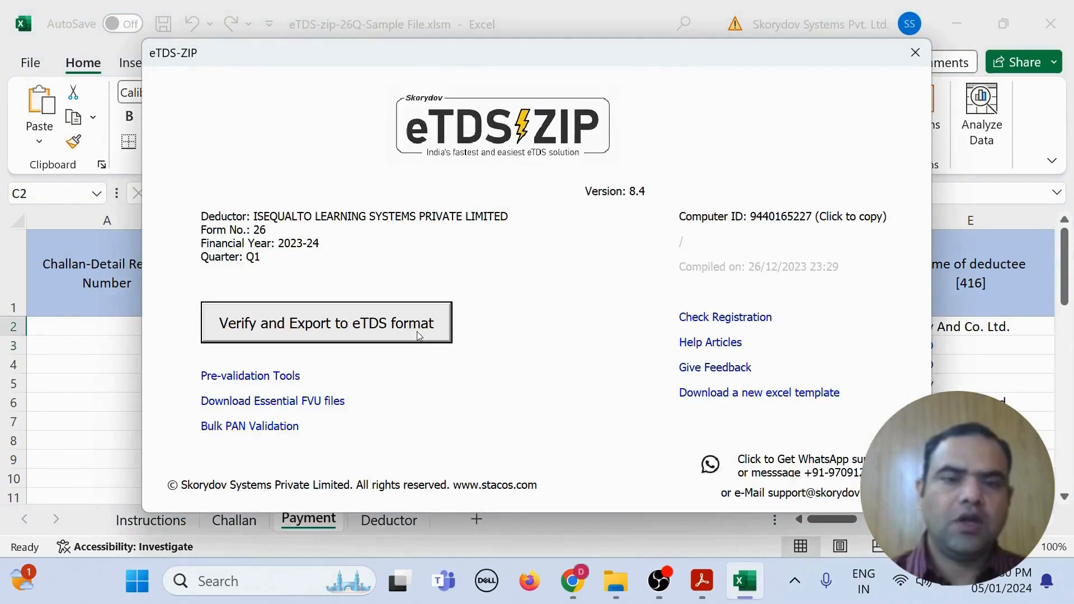
pyautogui.click(246, 427)
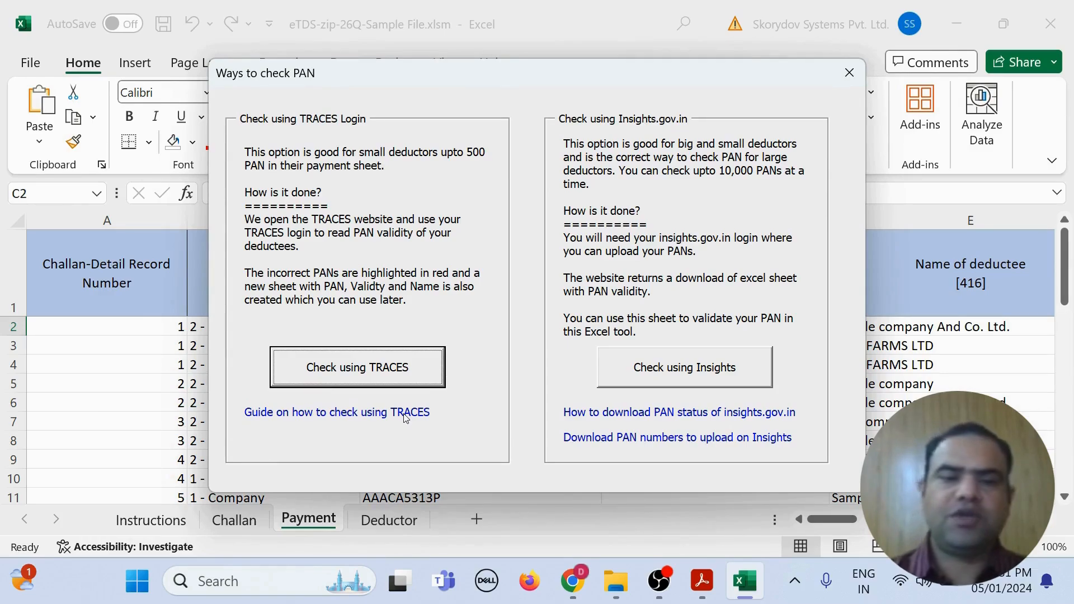
pyautogui.click(380, 367)
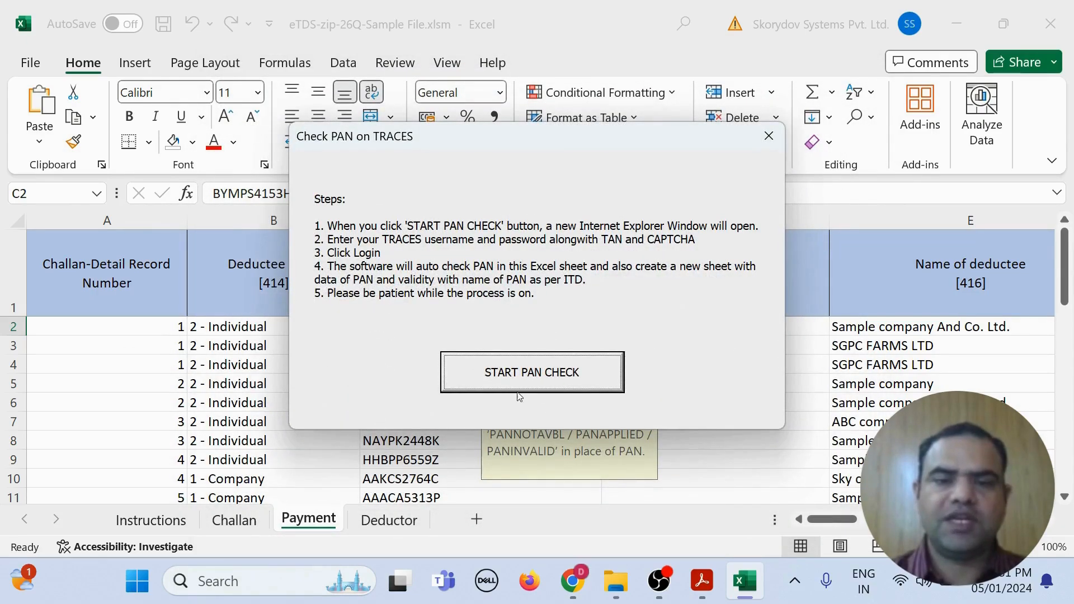
pyautogui.click(538, 383)
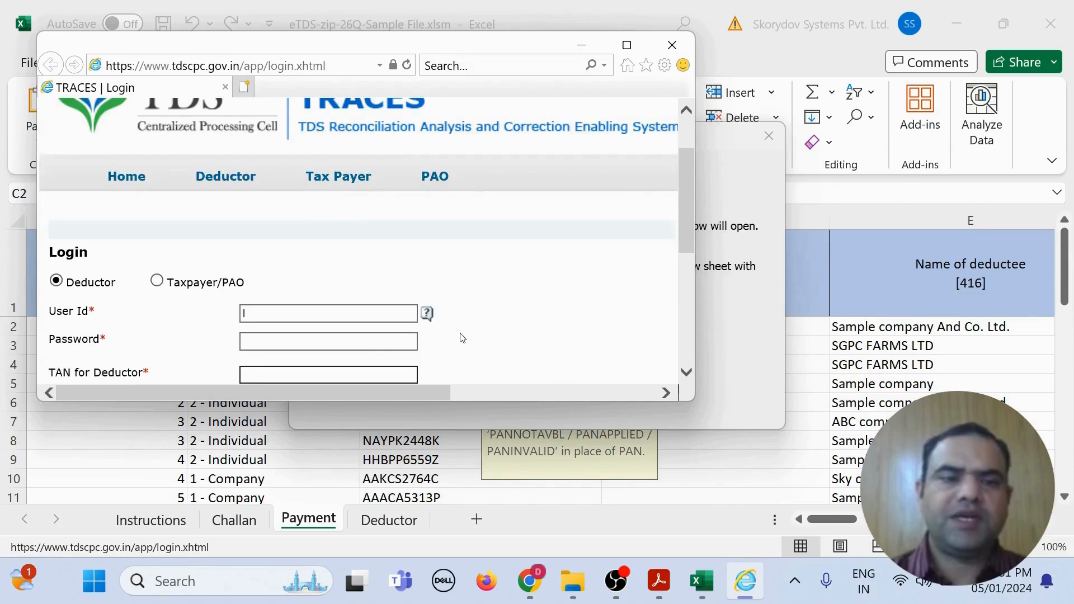
# Step: Log in to TRACES with the deductor's user id, password and captcha to verify all PANs
pyautogui.click(277, 247)
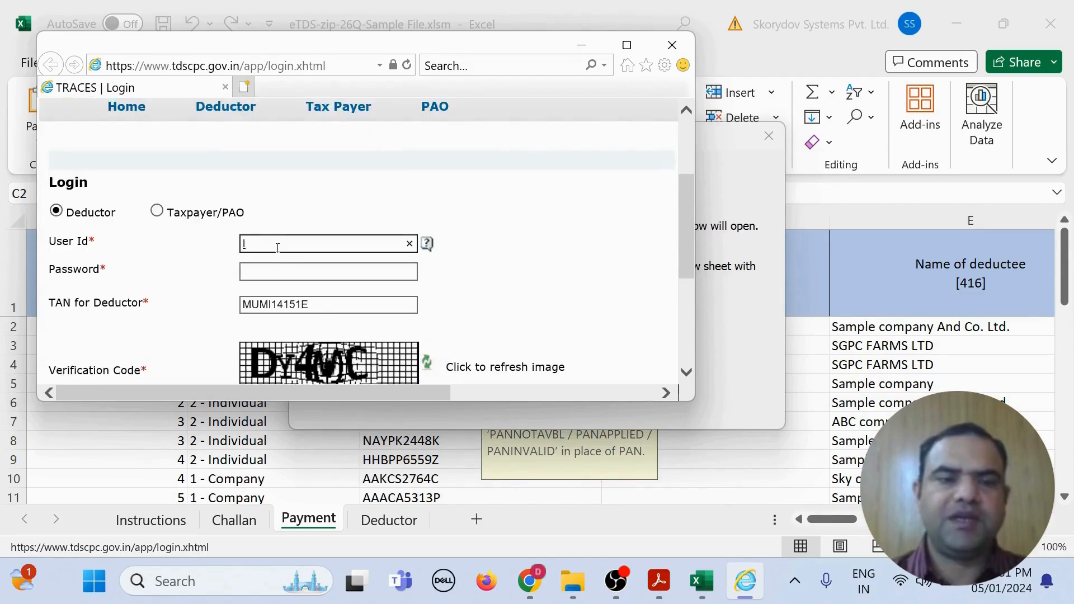
pyautogui.write('IS')
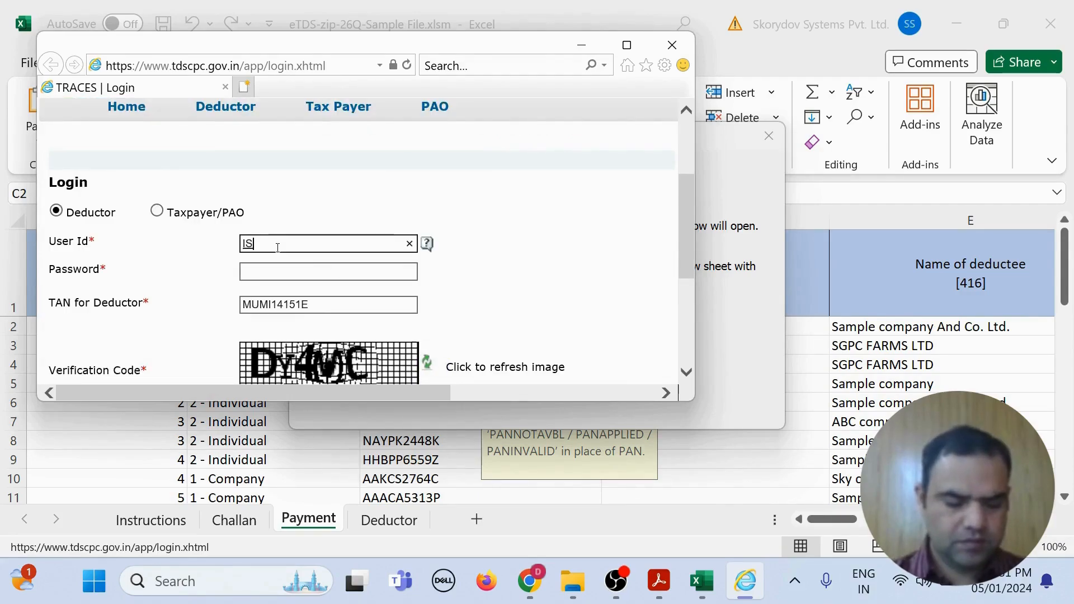
pyautogui.write('EQUALTO')
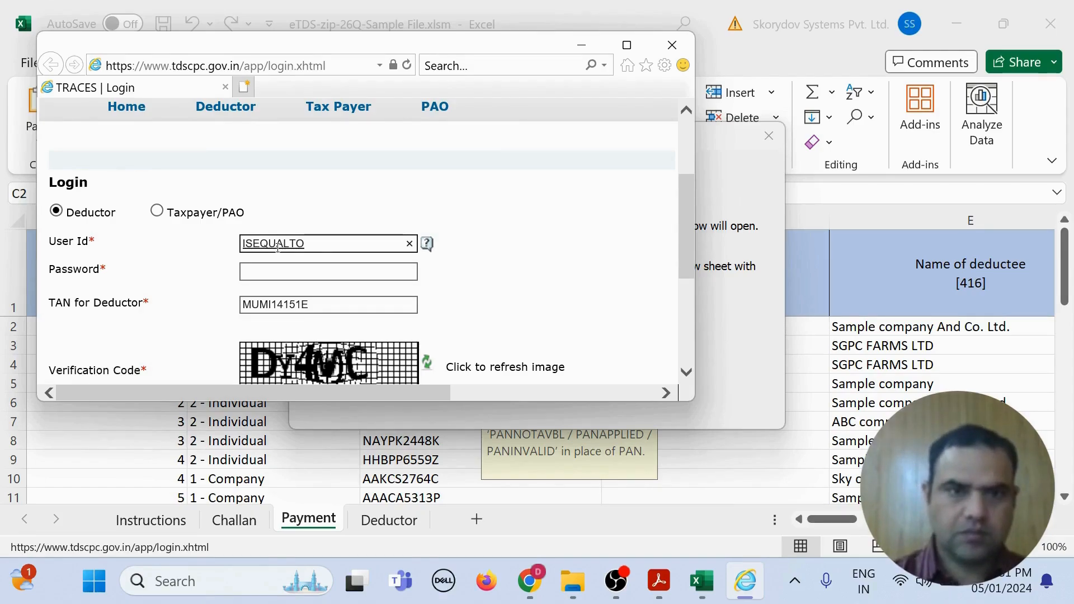
pyautogui.press('Tab')
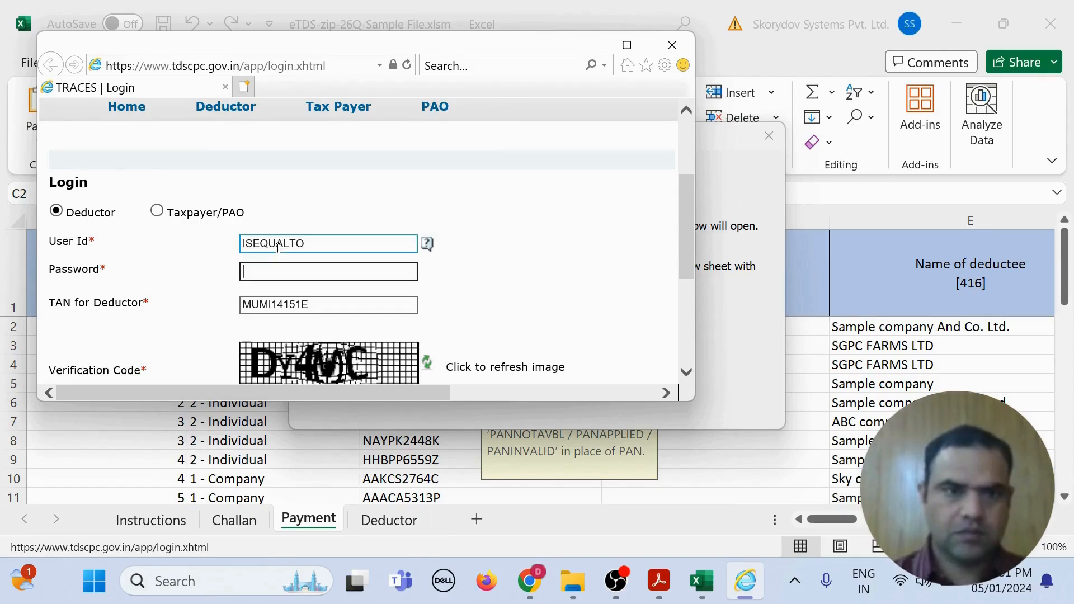
pyautogui.write('•••')
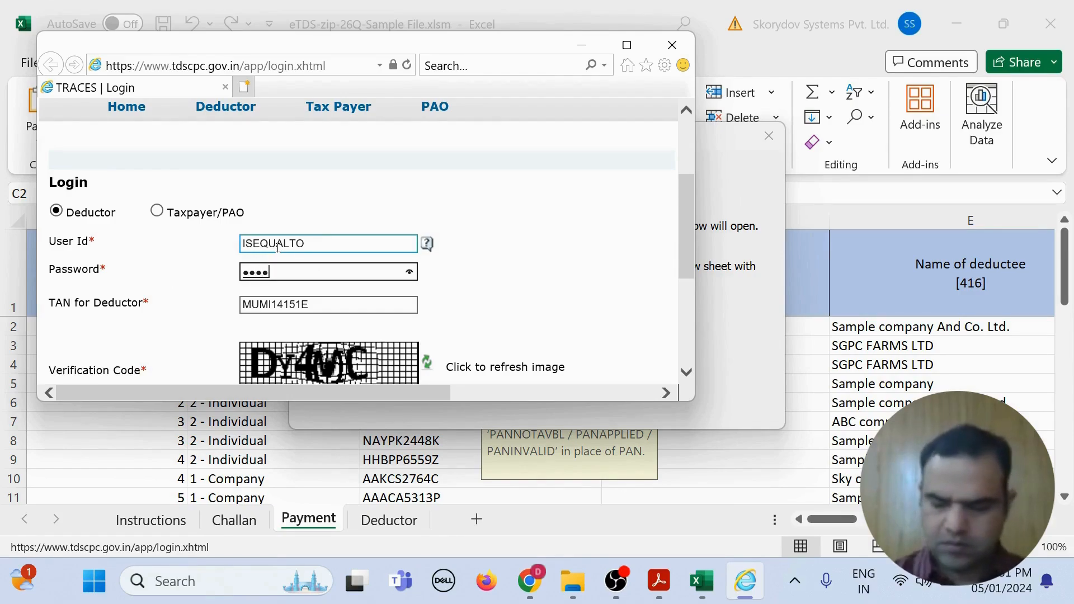
pyautogui.write('••••')
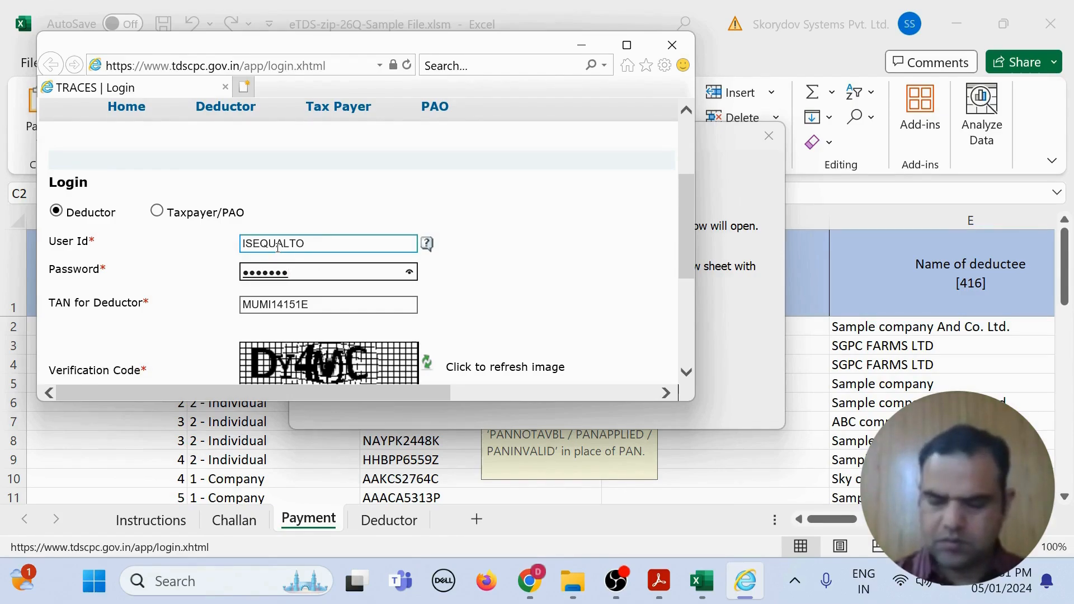
pyautogui.write('•')
pyautogui.scroll(-3, 274, 246)
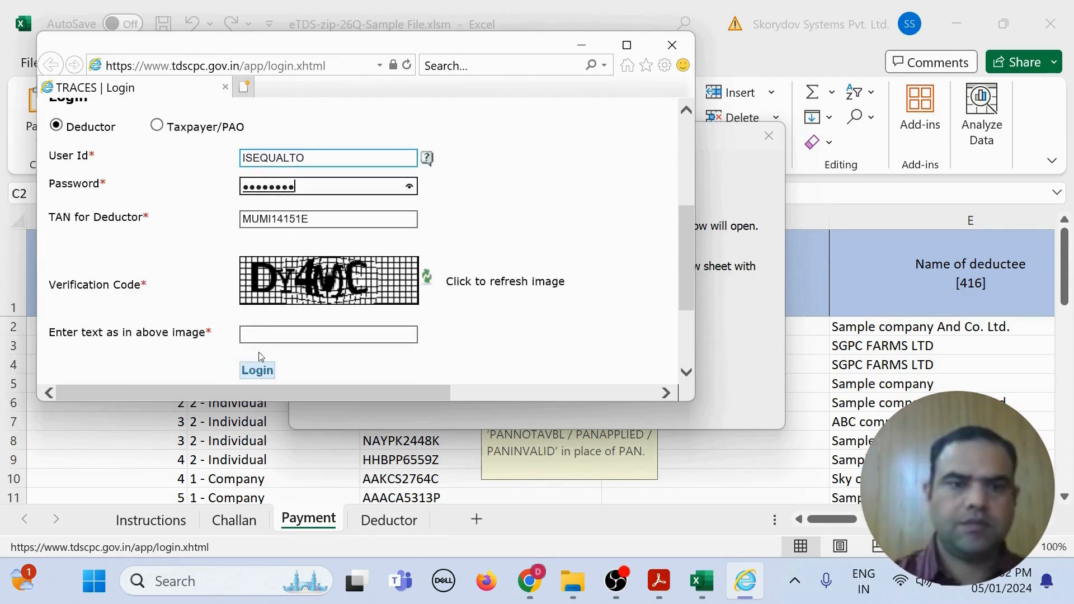
pyautogui.click(271, 335)
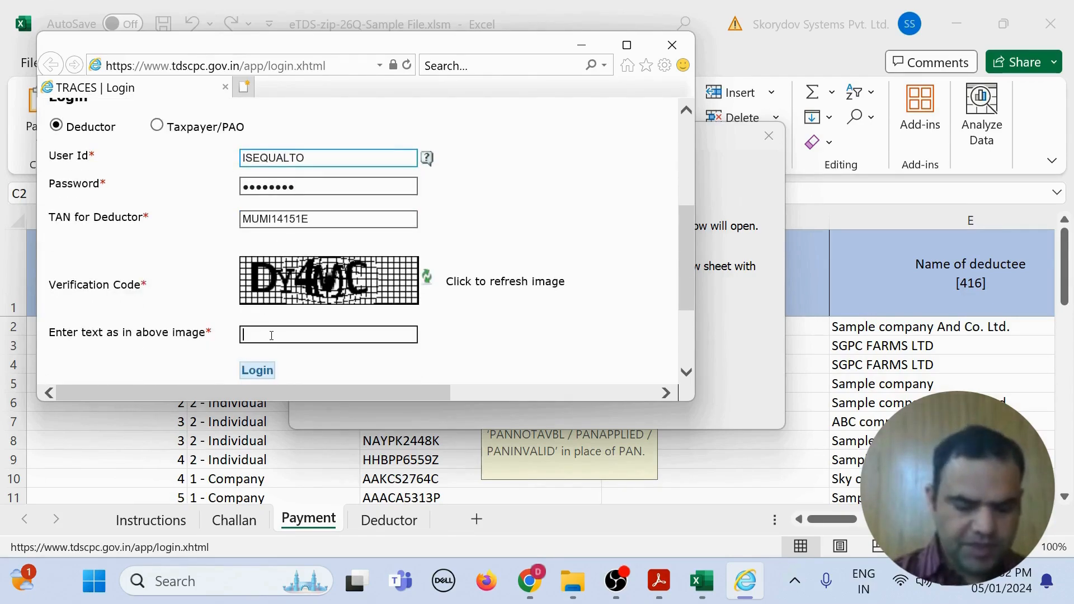
pyautogui.write('D')
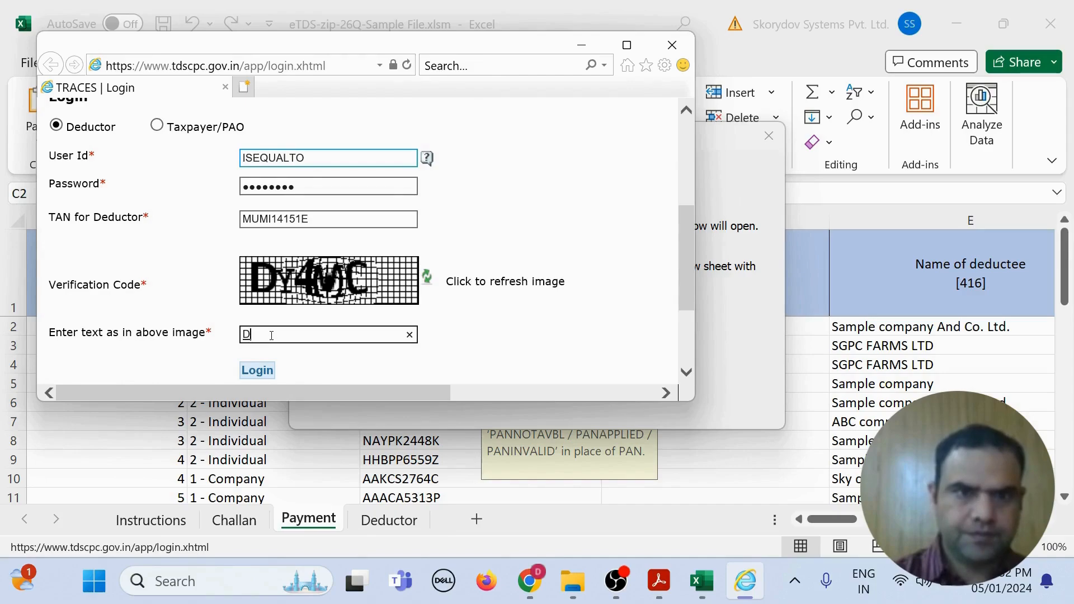
pyautogui.write('Y4')
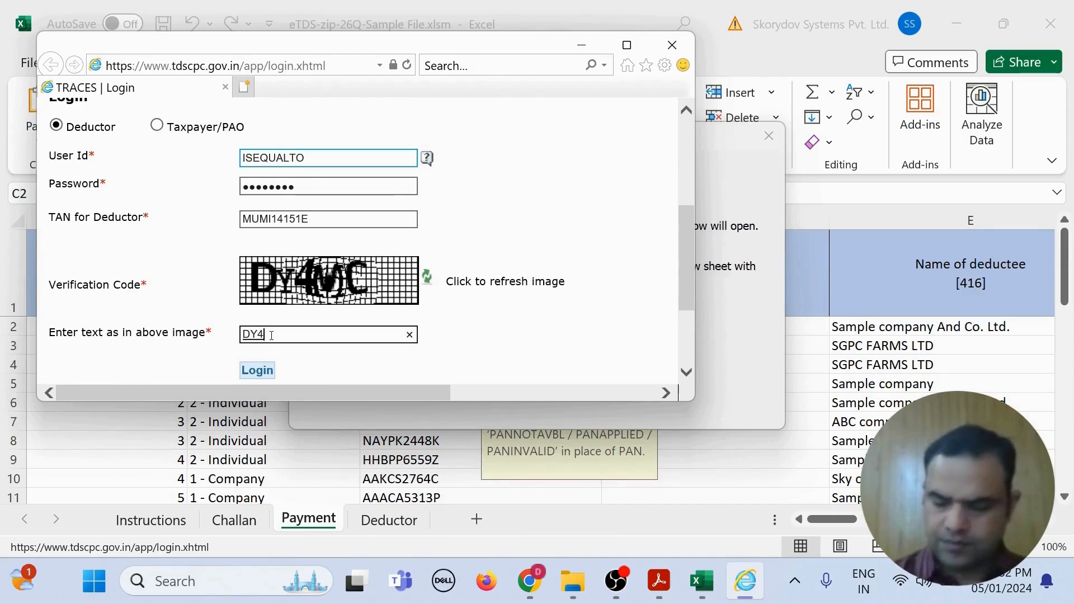
pyautogui.write('MC')
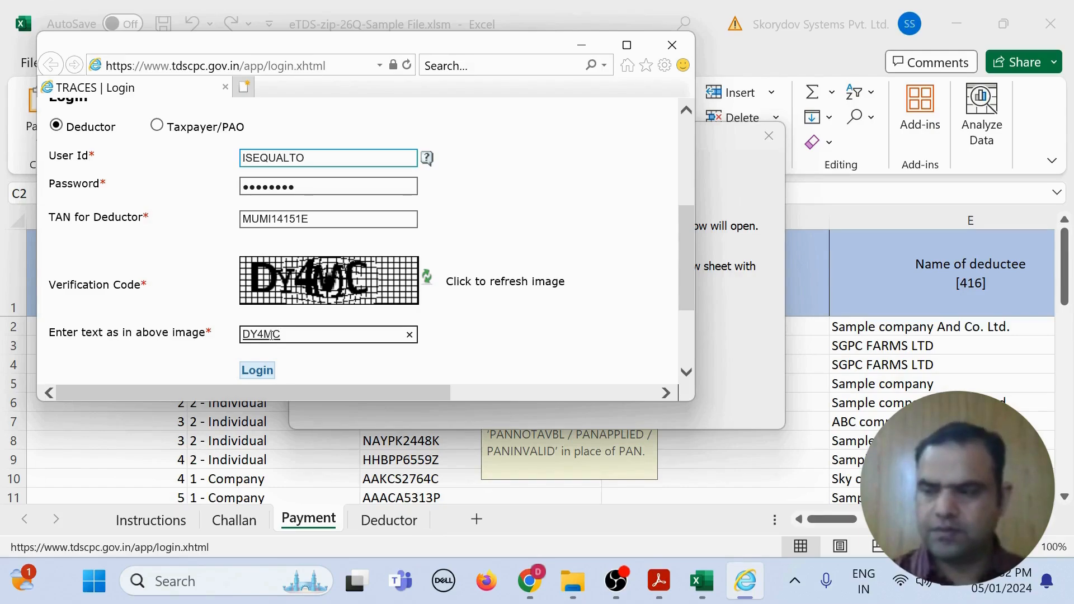
pyautogui.click(257, 370)
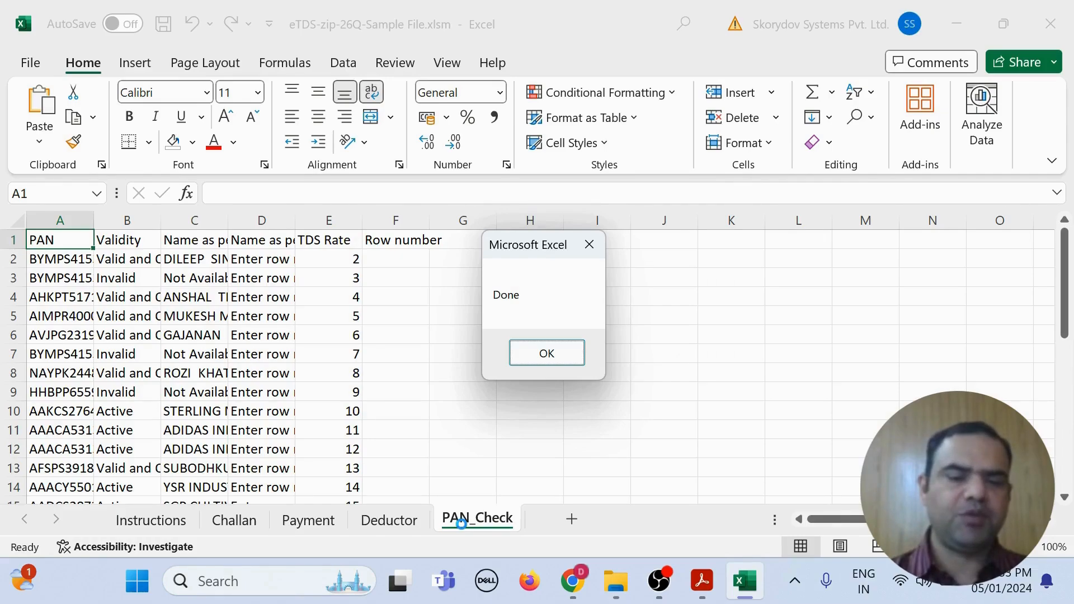
# Step: Acknowledge the Done message and step through the invalid PANs in C3, C9, C16 and C26
pyautogui.click(545, 354)
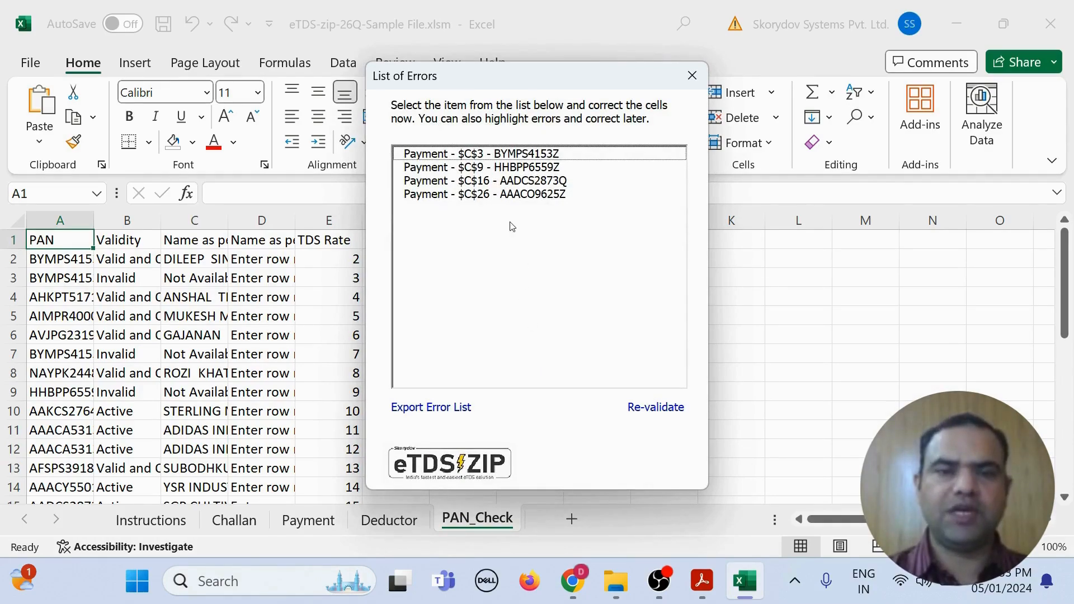
pyautogui.click(512, 157)
pyautogui.moveTo(557, 80); pyautogui.dragTo(888, 95)
pyautogui.click(450, 345)
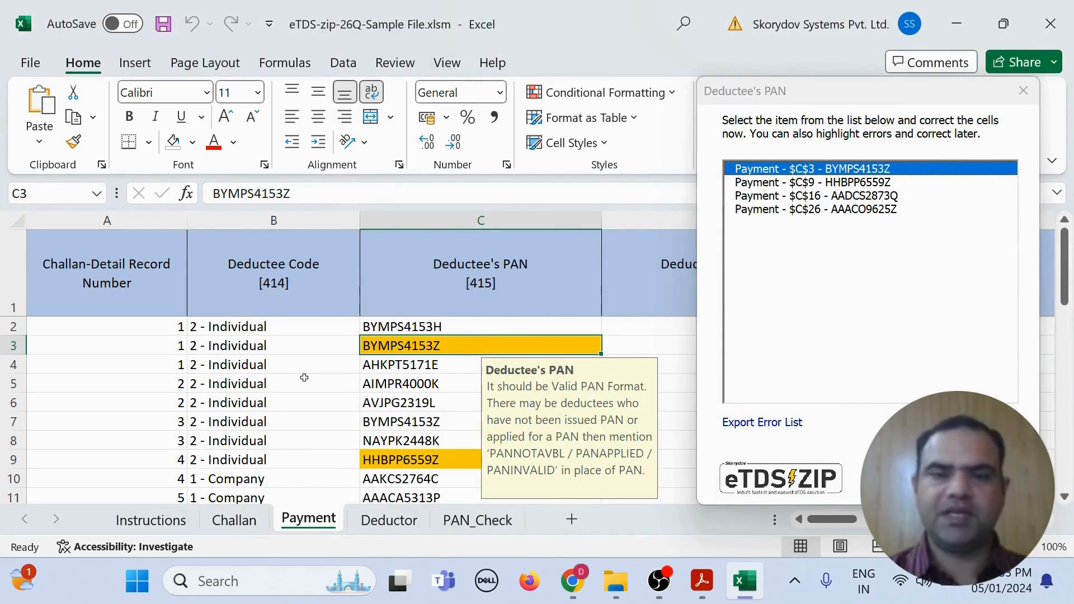
pyautogui.click(828, 184)
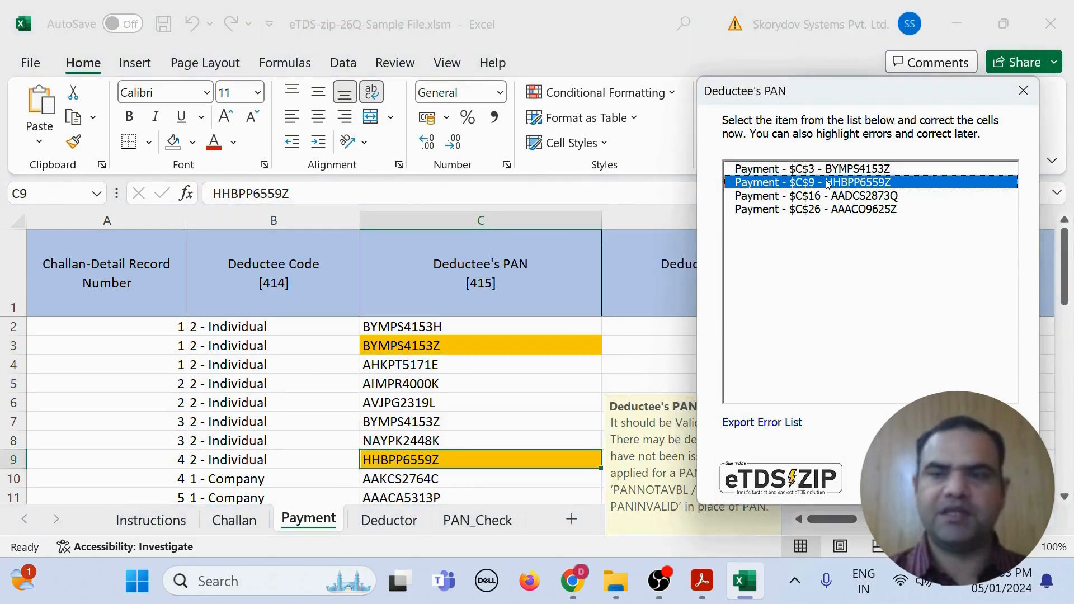
pyautogui.click(822, 197)
pyautogui.click(820, 211)
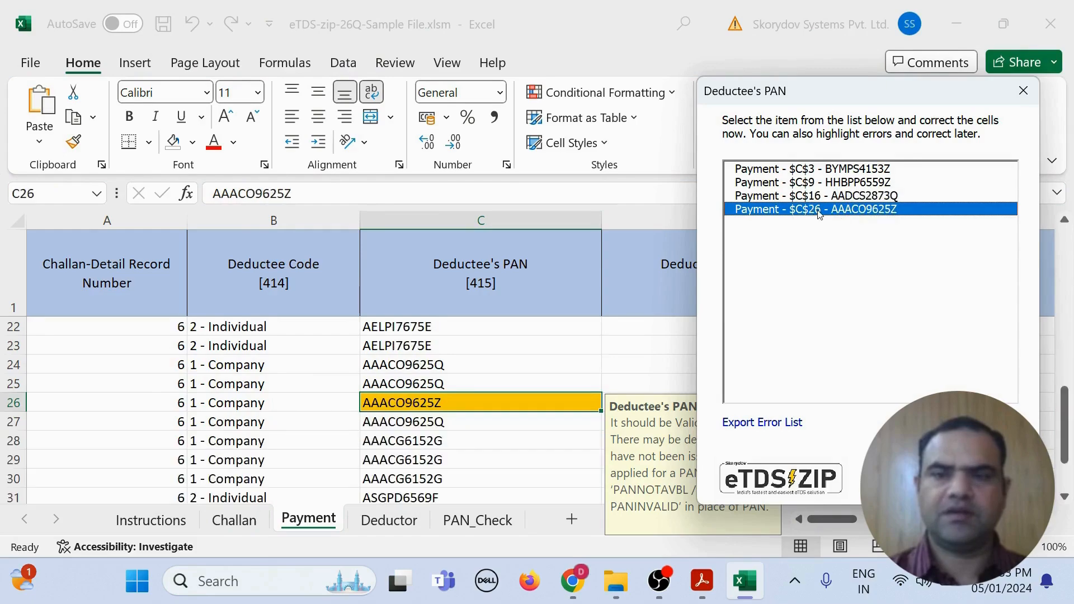
pyautogui.moveTo(825, 93); pyautogui.dragTo(594, 60)
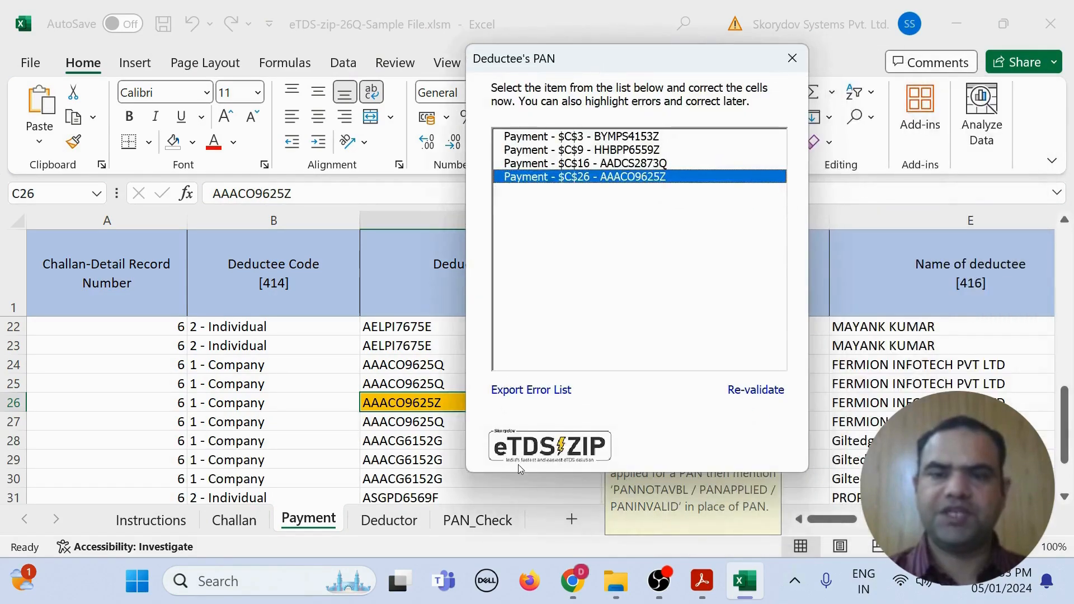
pyautogui.click(511, 390)
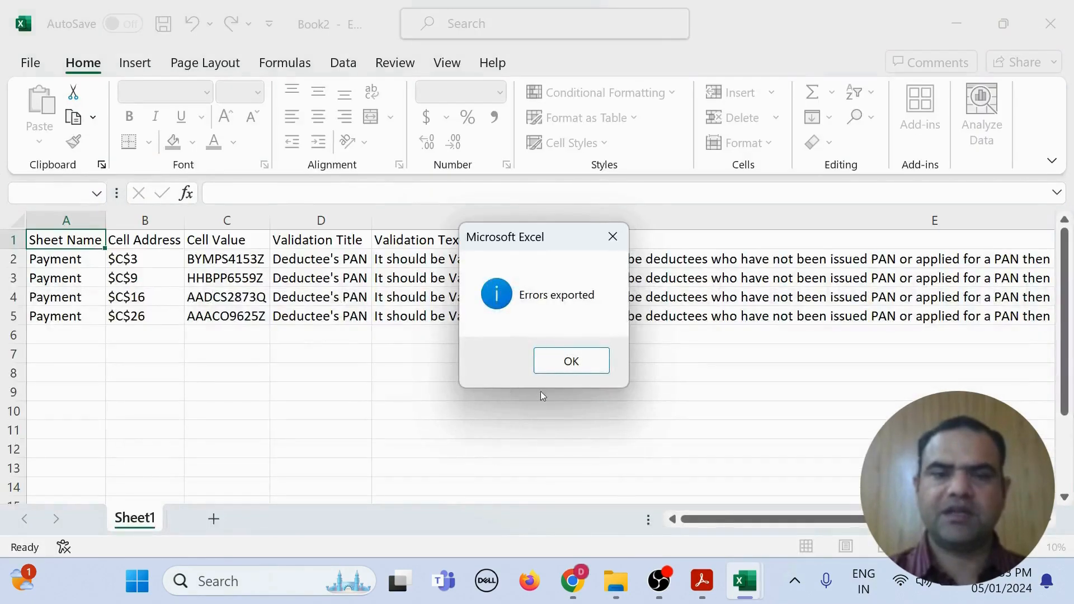
pyautogui.click(576, 363)
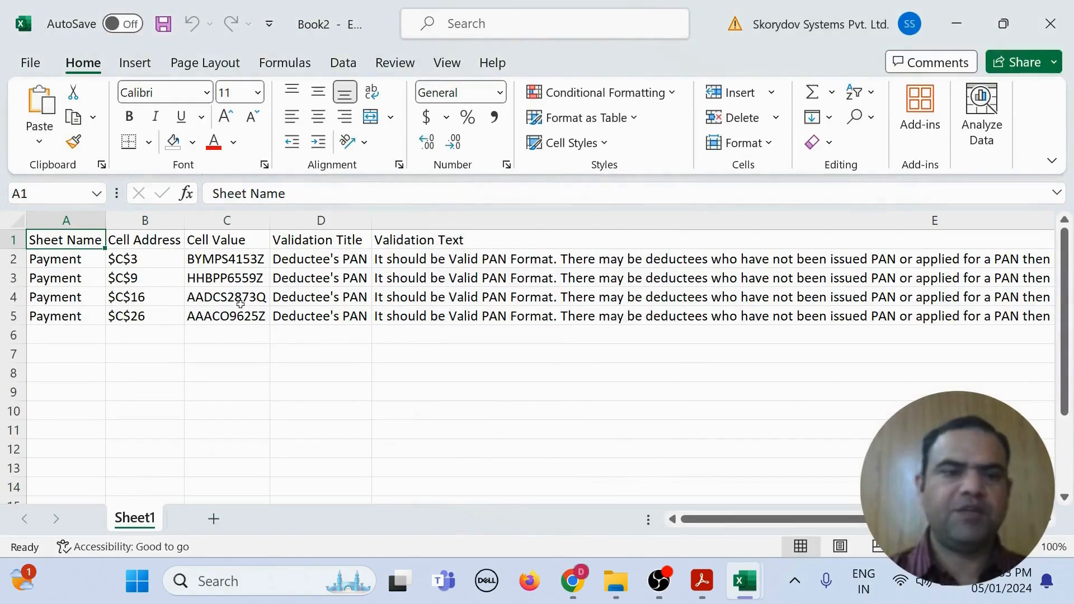
pyautogui.moveTo(120, 255); pyautogui.dragTo(244, 311)
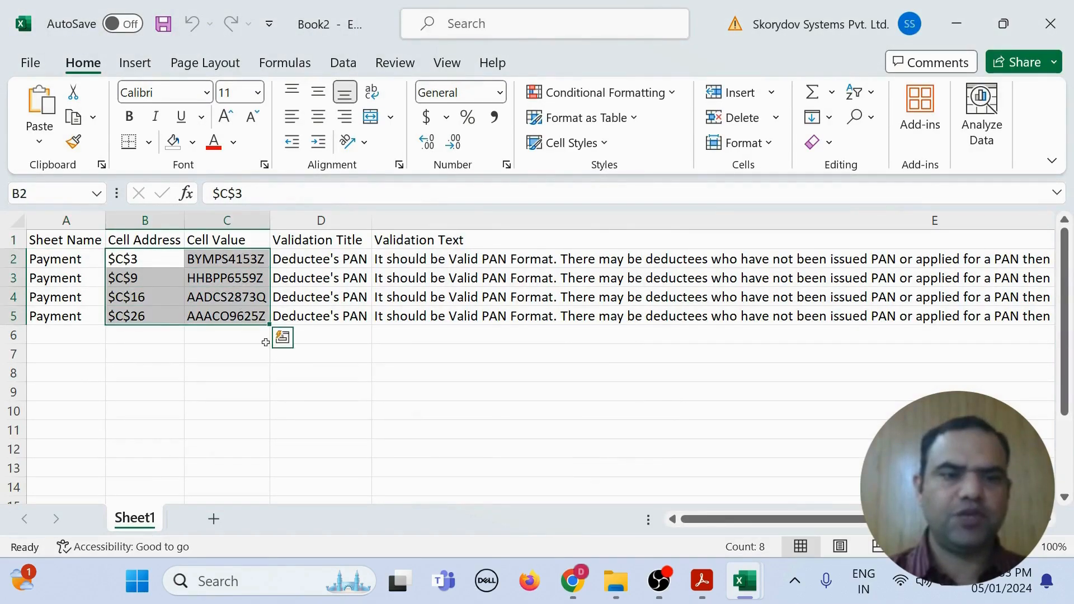
pyautogui.click(384, 391)
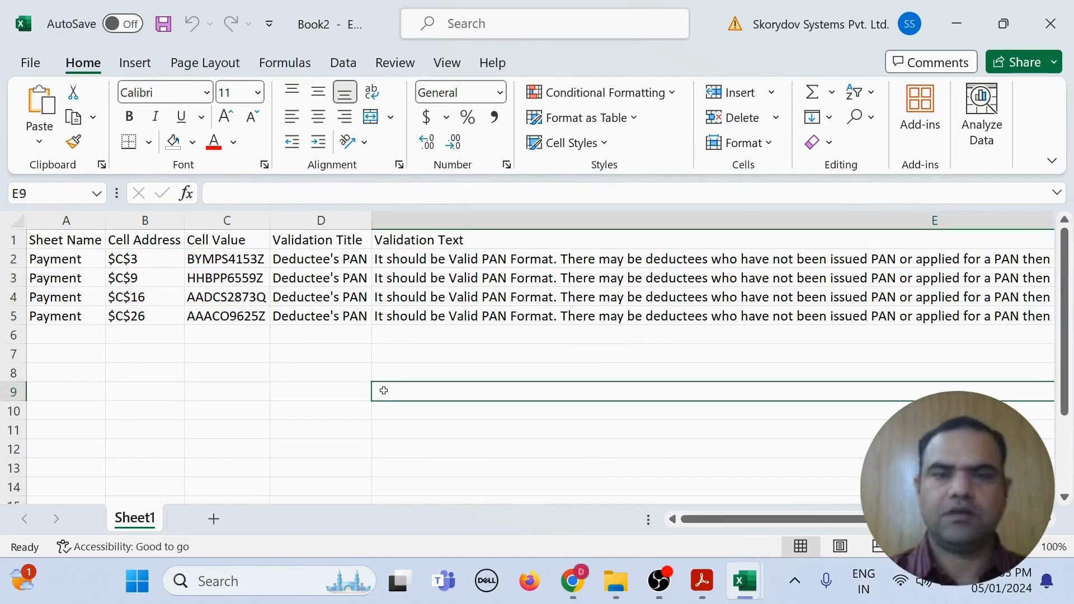
pyautogui.click(1063, 24)
pyautogui.click(622, 397)
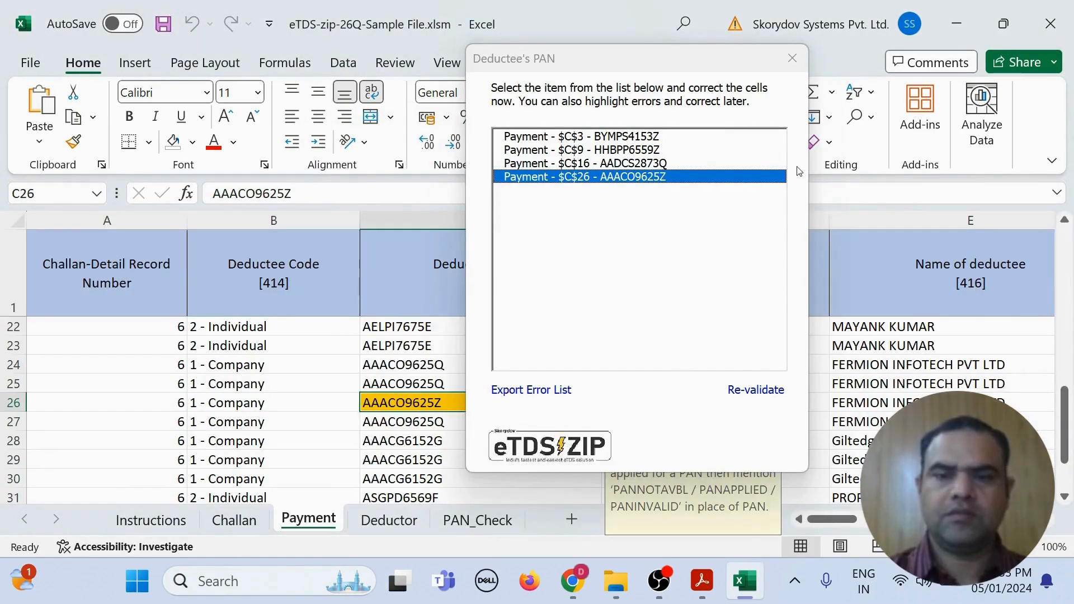
# Step: Close the PAN error list, check the PAN_Check sheet, then reopen eTDS-ZIP from Payment cell B28
pyautogui.click(793, 59)
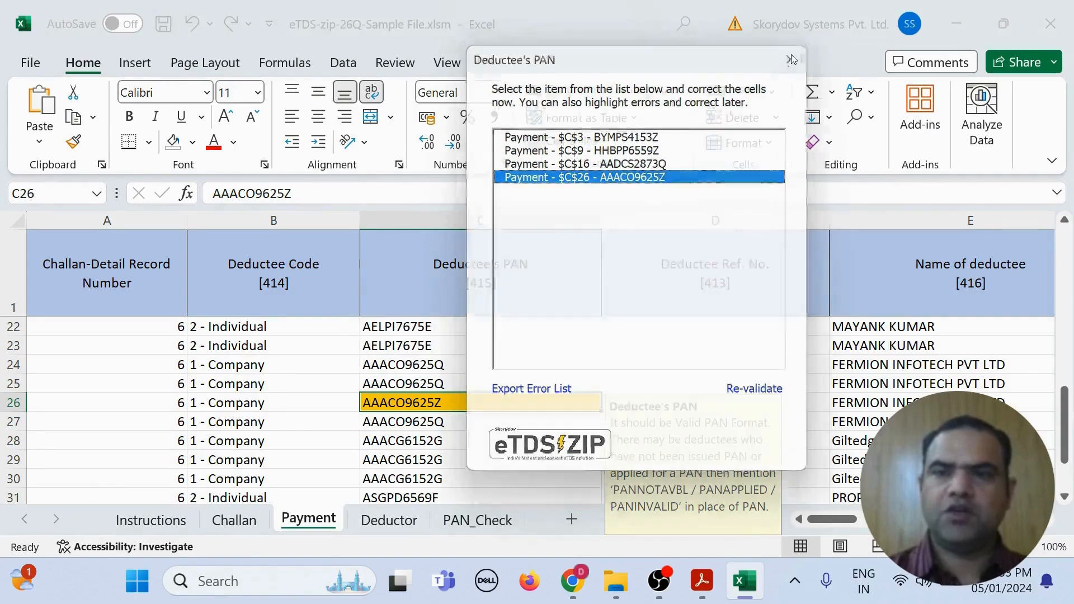
pyautogui.click(475, 520)
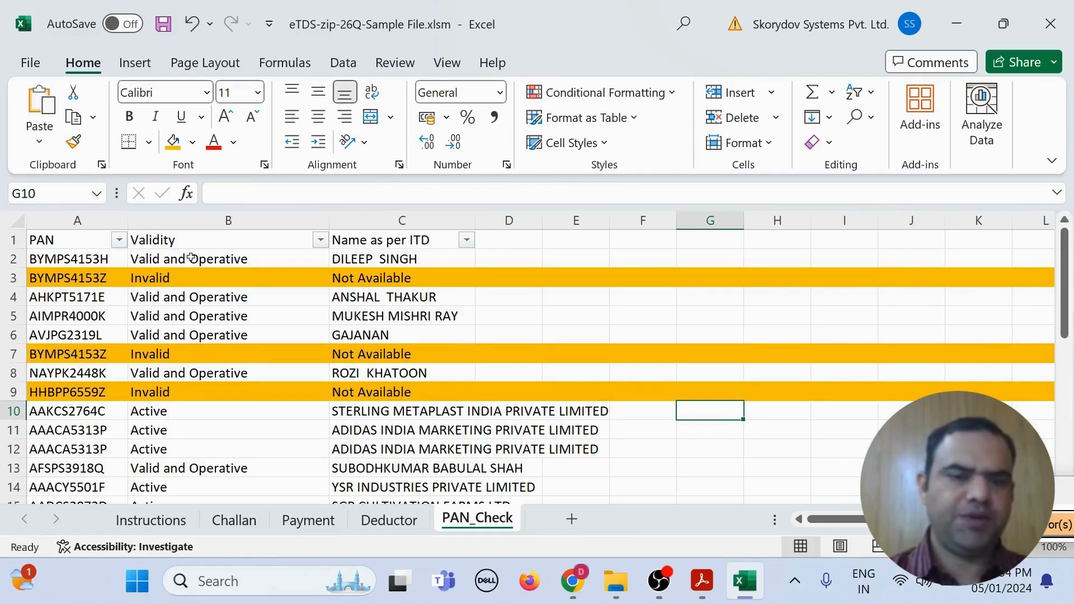
pyautogui.hotkey('ctrl', 'pageup')
pyautogui.hotkey('ctrl', 'pageup')
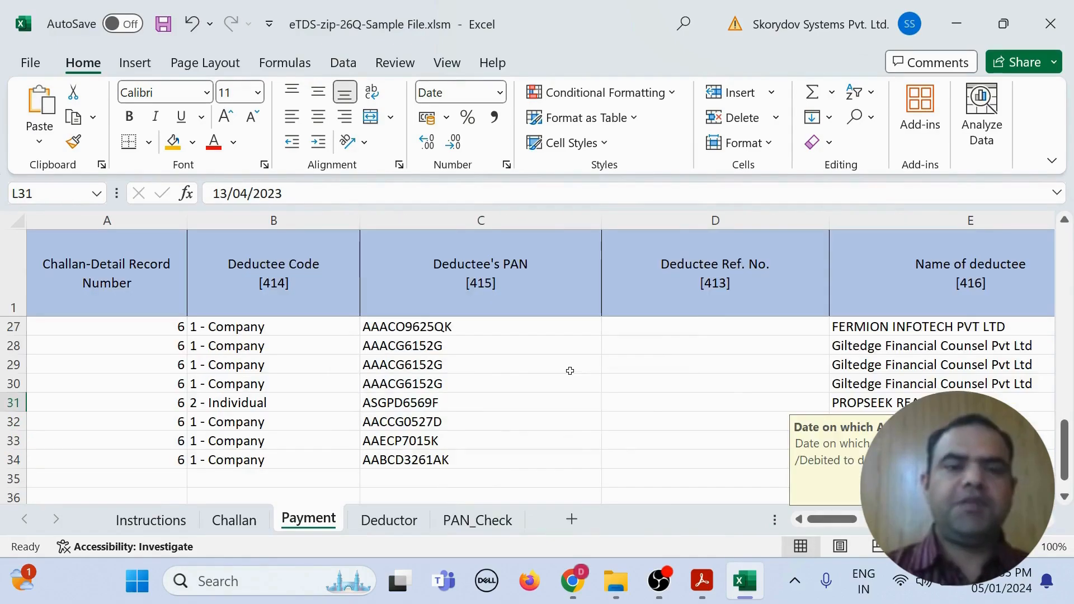
pyautogui.doubleClick(337, 350)
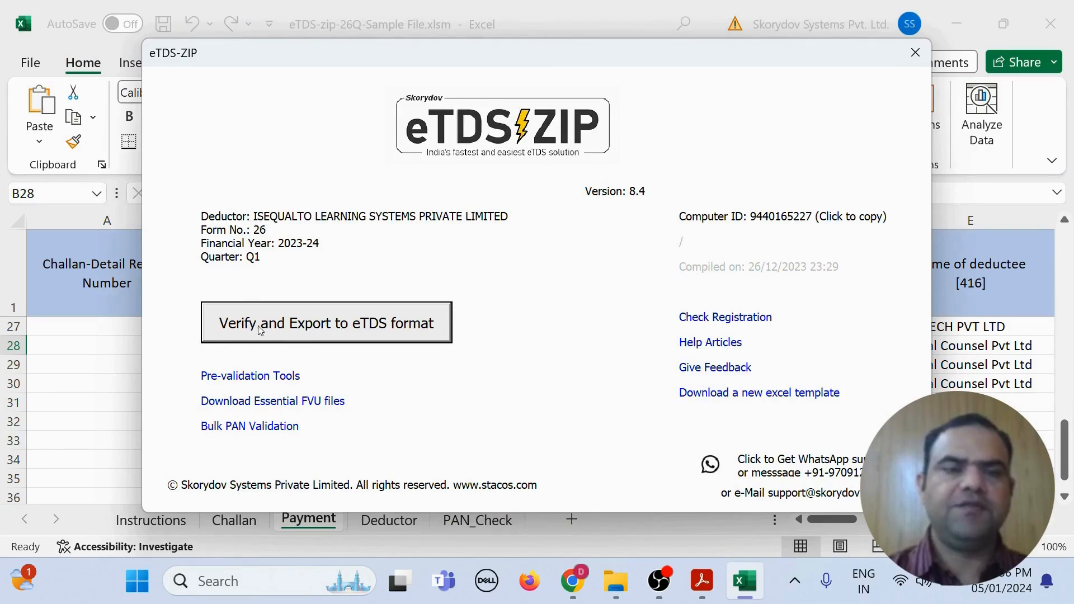
# Step: Validate the return and review the four flagged errors in C27, I27, L30 and C34
pyautogui.click(361, 327)
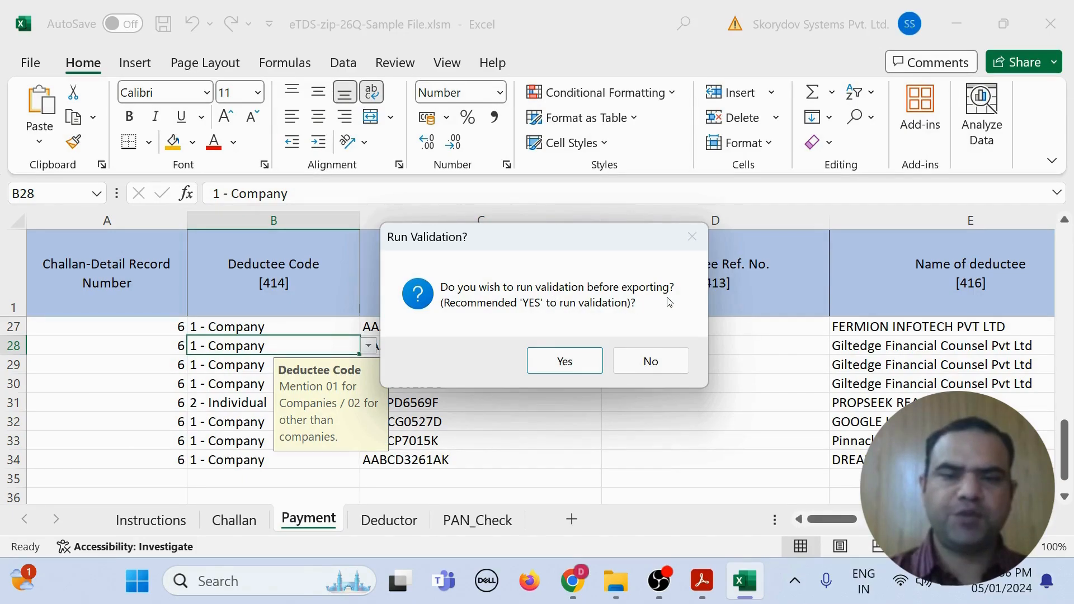
pyautogui.click(568, 363)
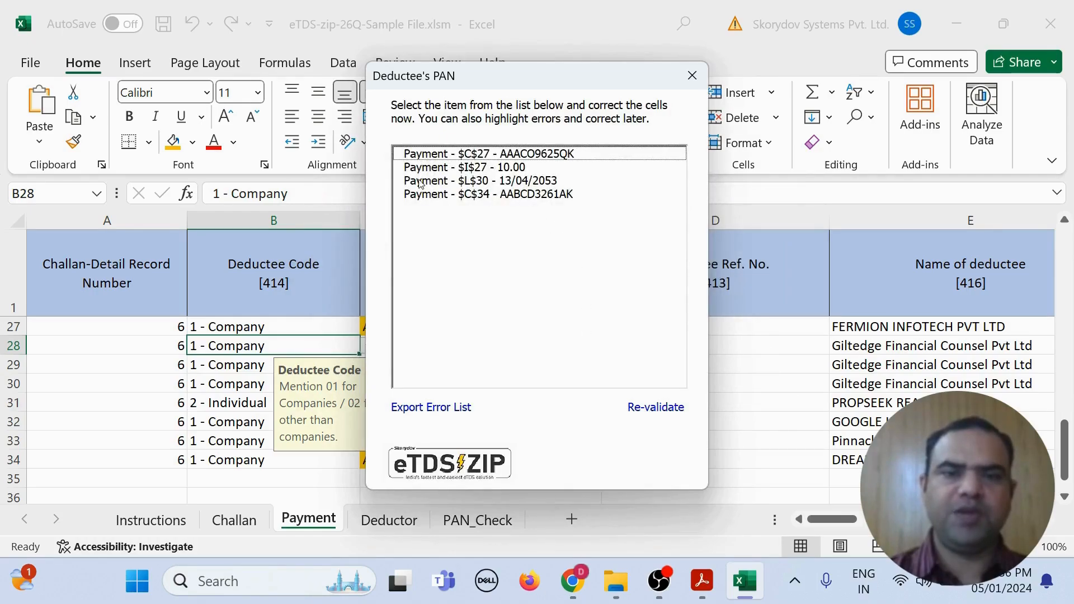
pyautogui.click(522, 158)
pyautogui.moveTo(532, 79); pyautogui.dragTo(922, 79)
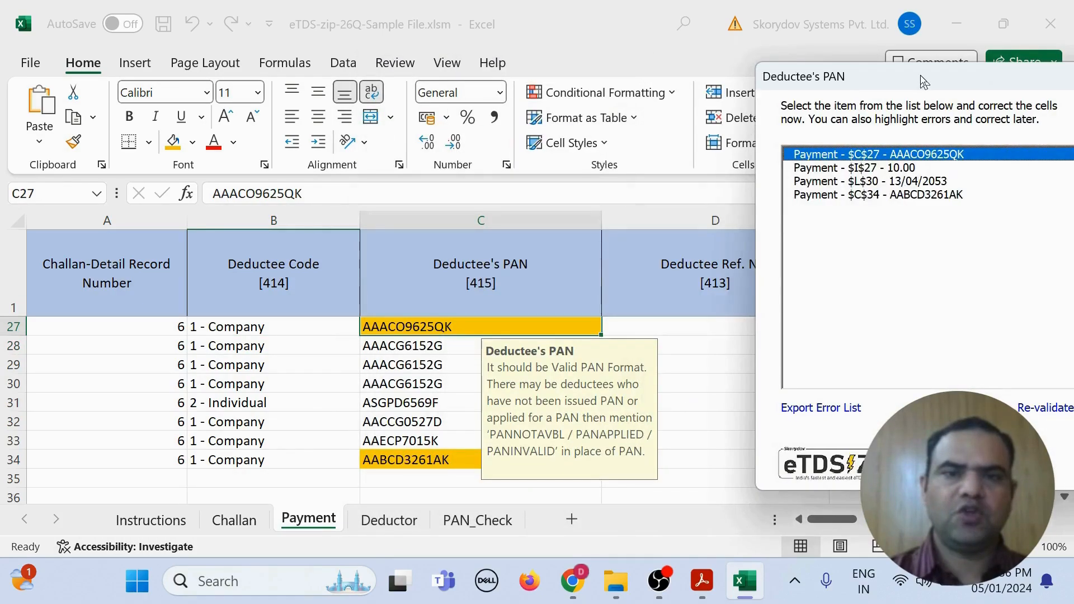
pyautogui.click(902, 169)
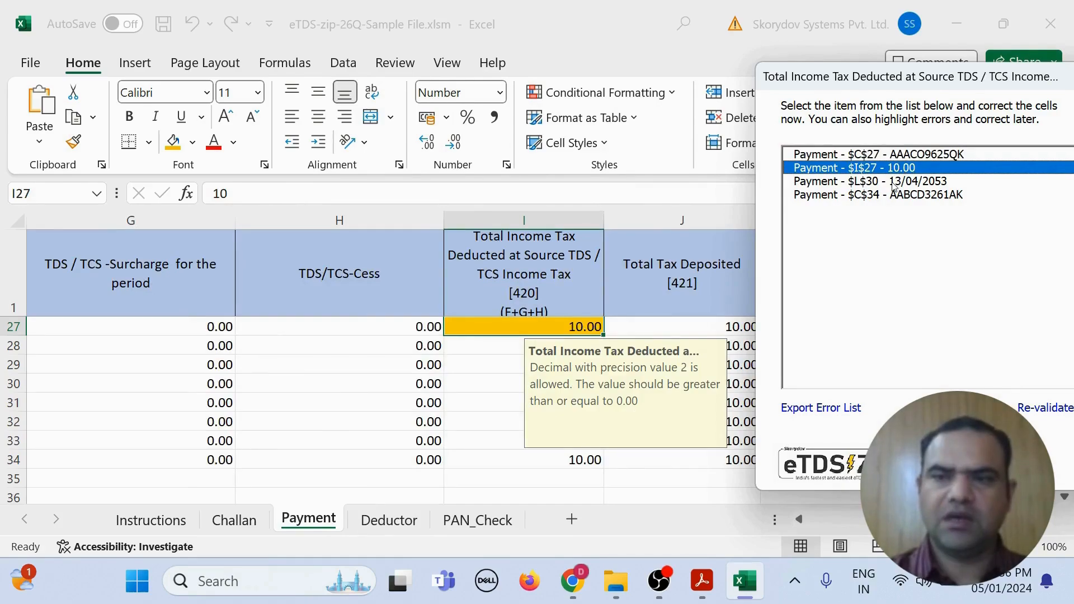
pyautogui.click(895, 184)
pyautogui.click(895, 197)
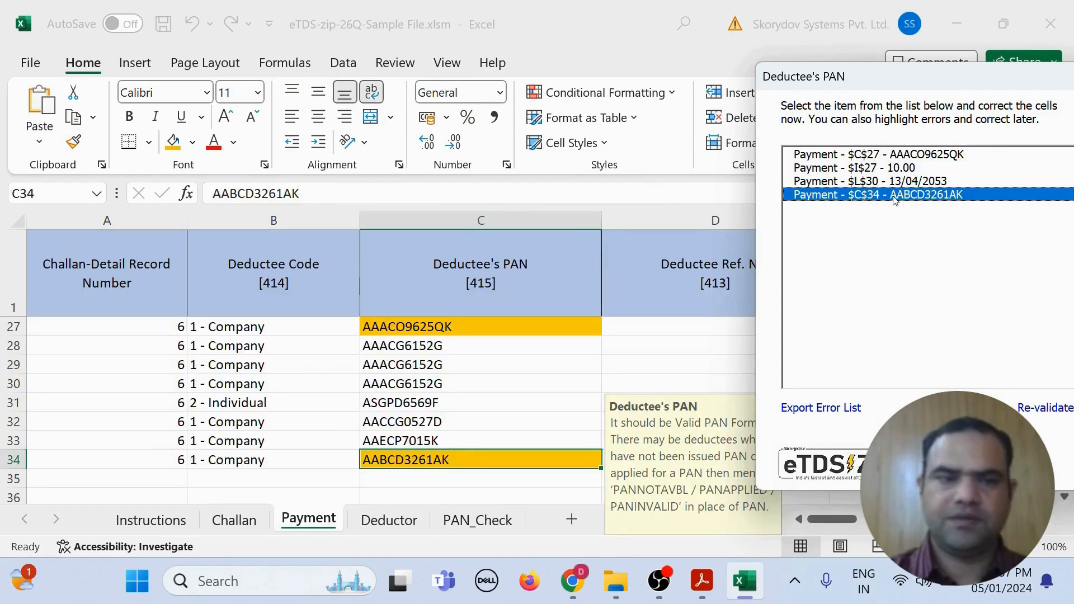
pyautogui.moveTo(943, 79); pyautogui.dragTo(599, 29)
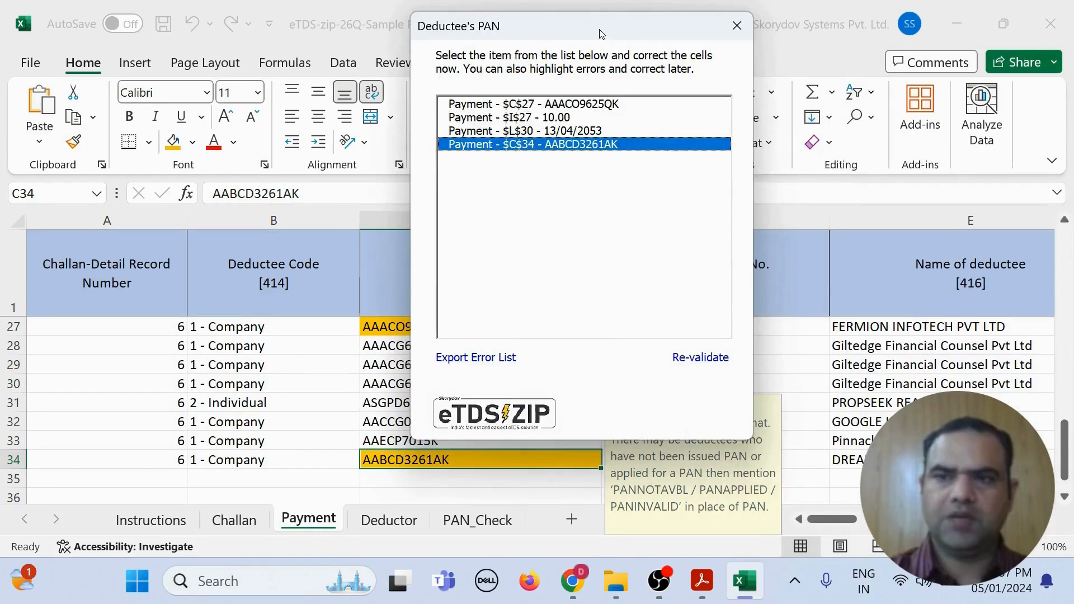
pyautogui.click(737, 26)
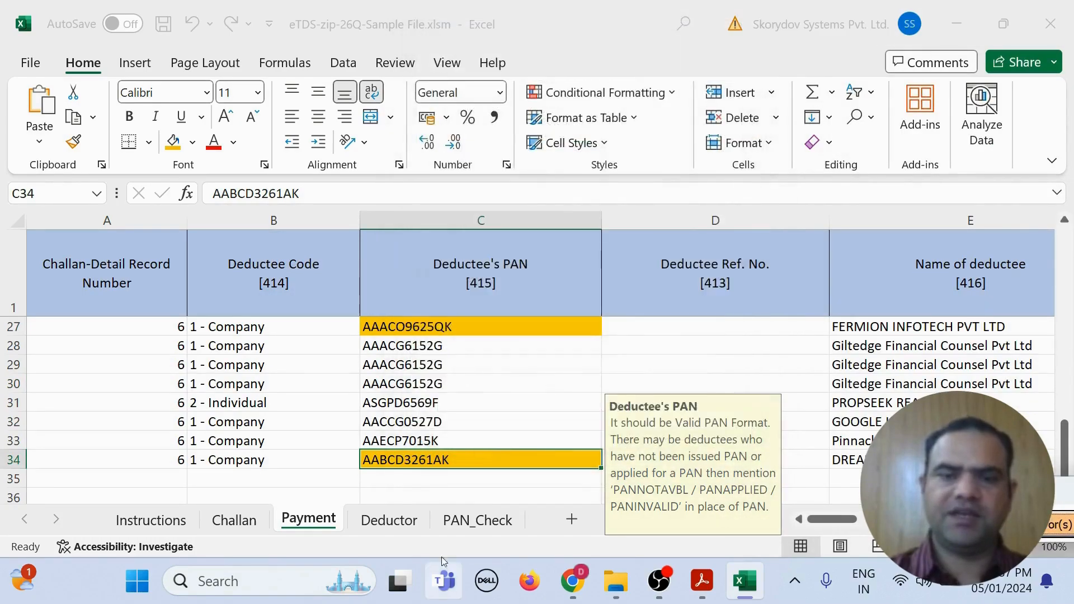
# Step: Delete the extra trailing K from the deductee PANs in C34 and C27
pyautogui.doubleClick(467, 462)
pyautogui.press('BackSpace')
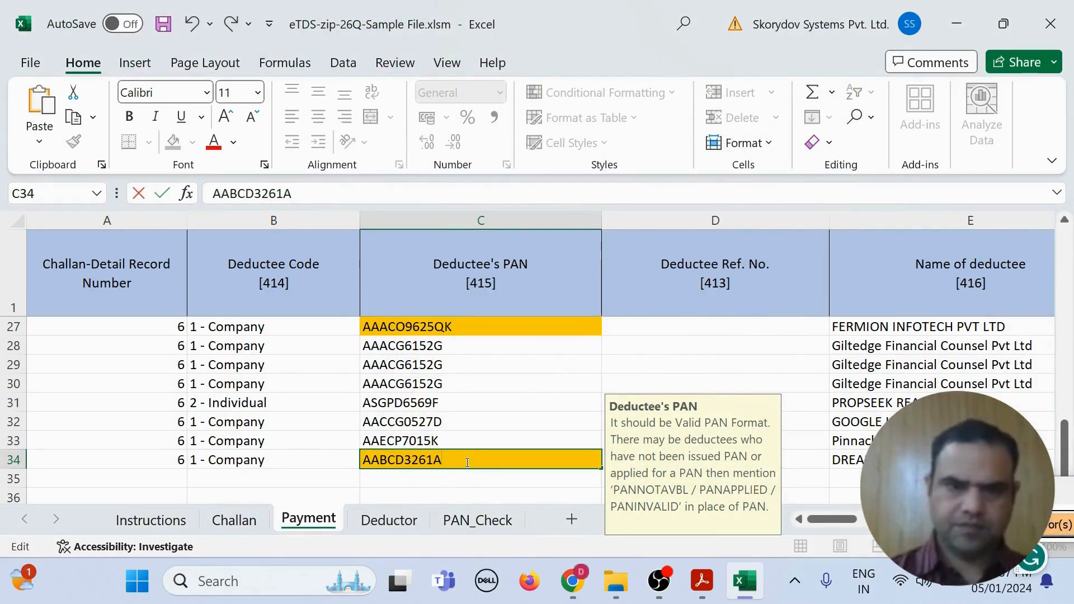
pyautogui.press('Return')
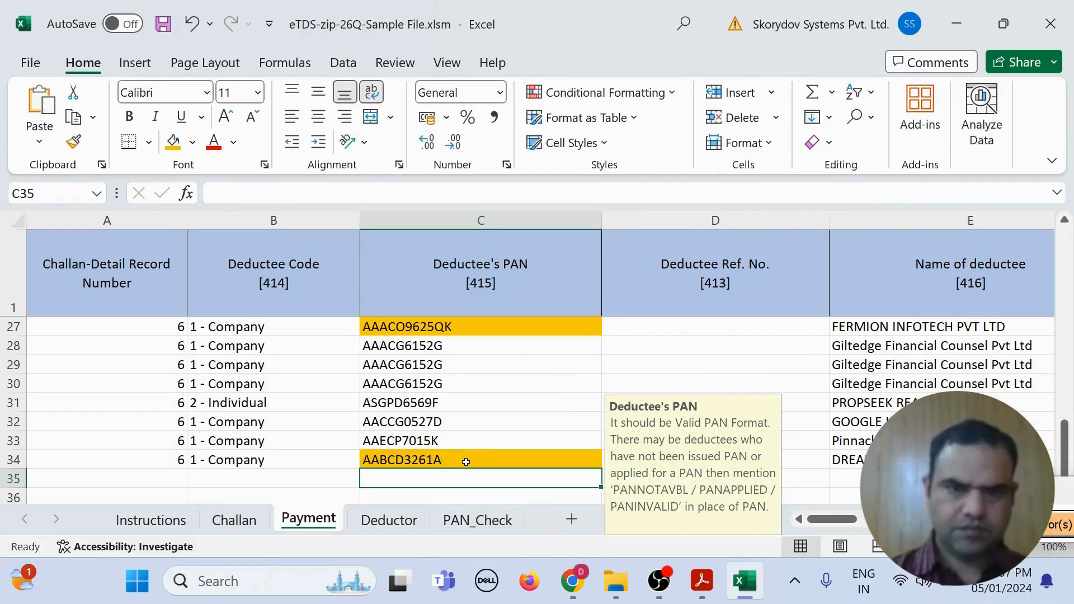
pyautogui.scroll(2, 466, 462)
pyautogui.doubleClick(459, 439)
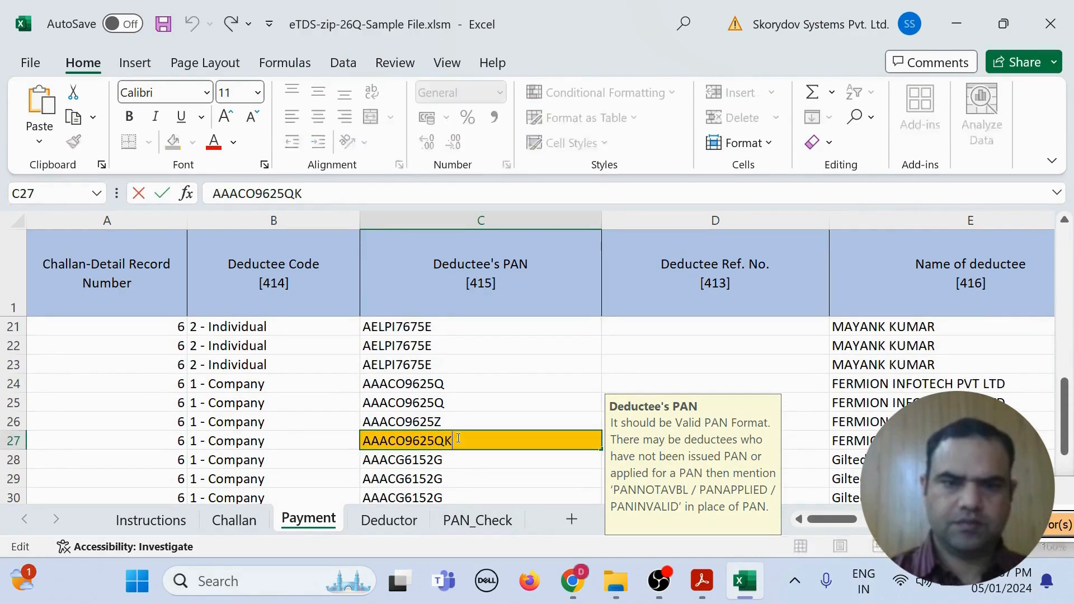
pyautogui.press('BackSpace')
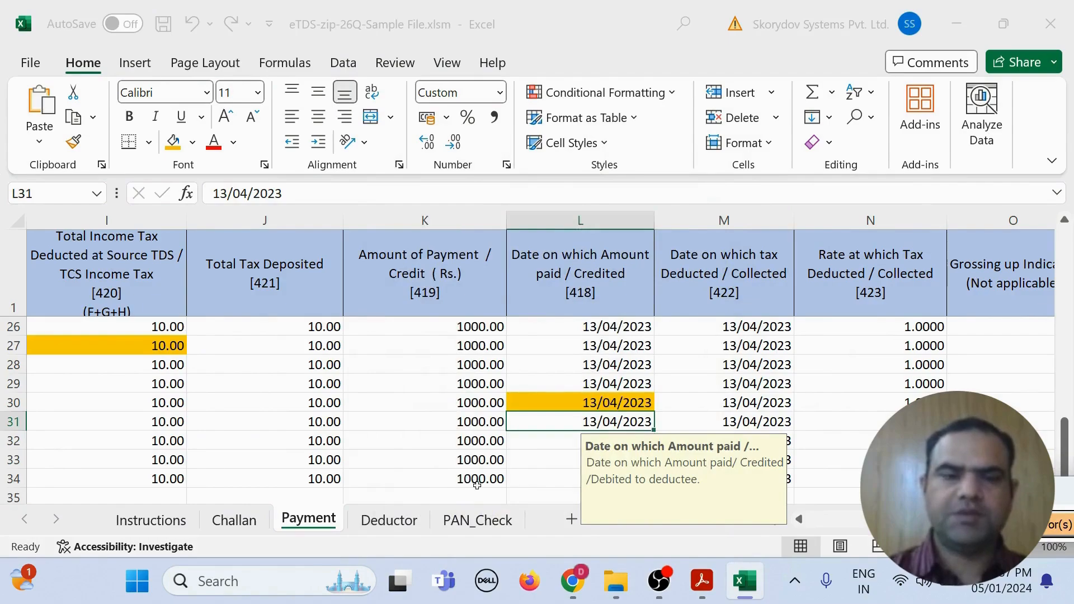
# Step: Verify, validate and export the 26Q return, accept the FVU check, and choose to download a CSI file
pyautogui.click(259, 345)
pyautogui.hotkey('ctrl', 'e')
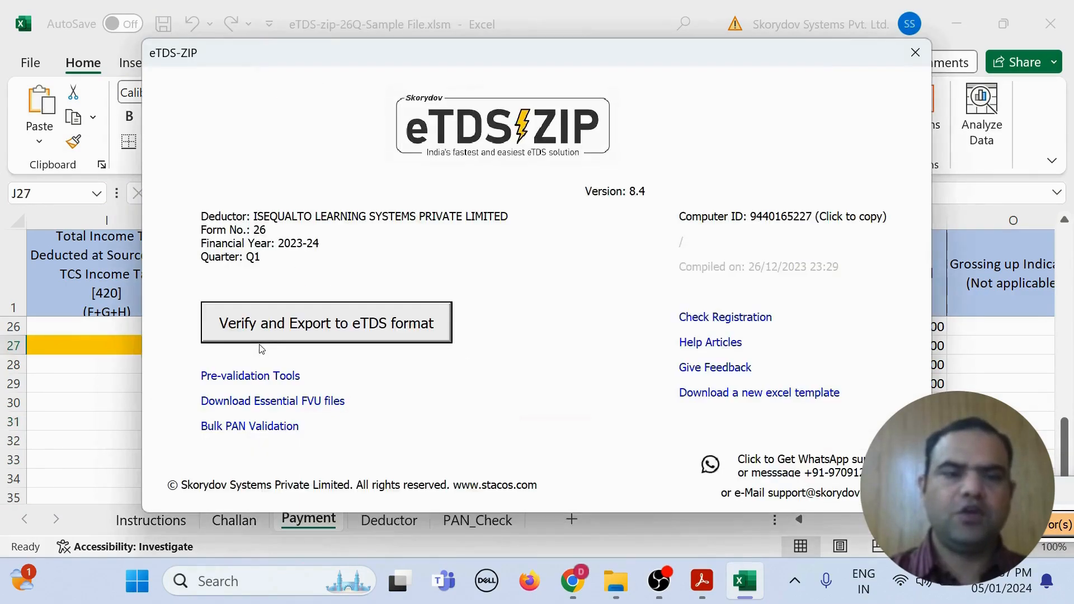
pyautogui.click(261, 327)
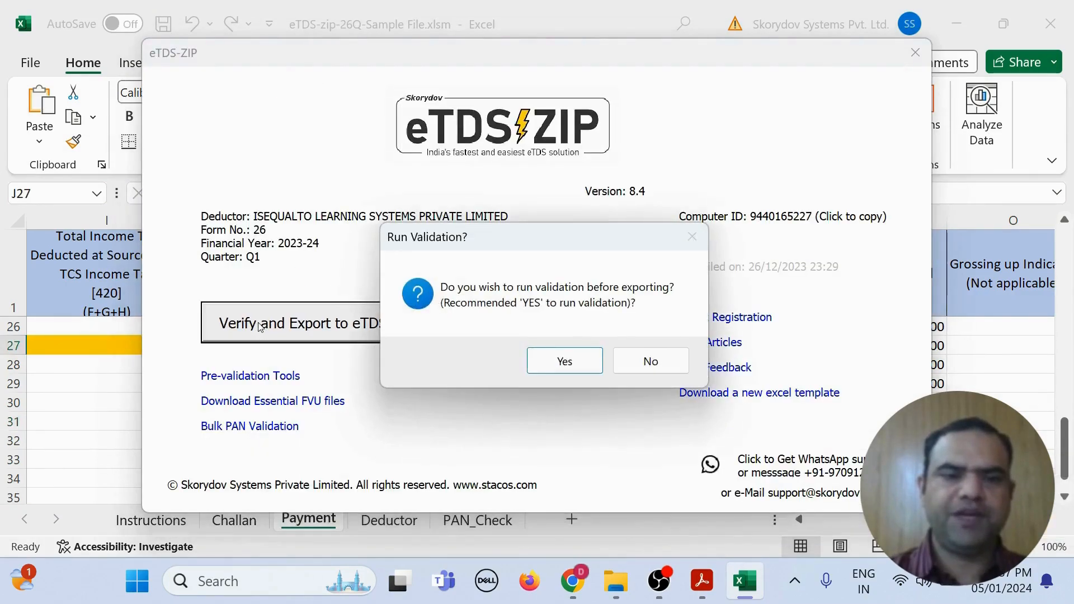
pyautogui.click(572, 367)
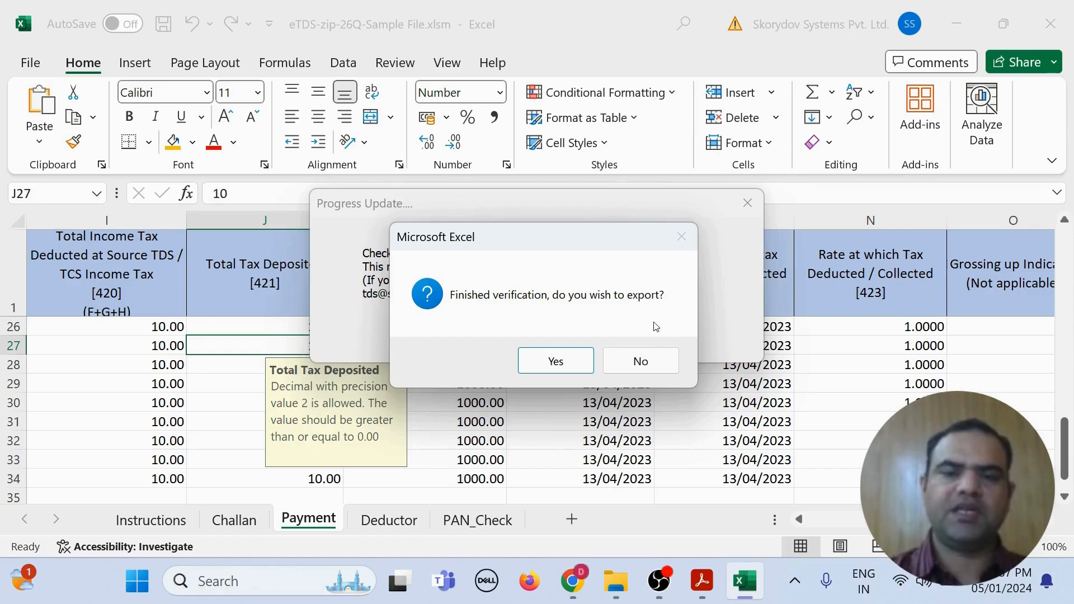
pyautogui.click(554, 363)
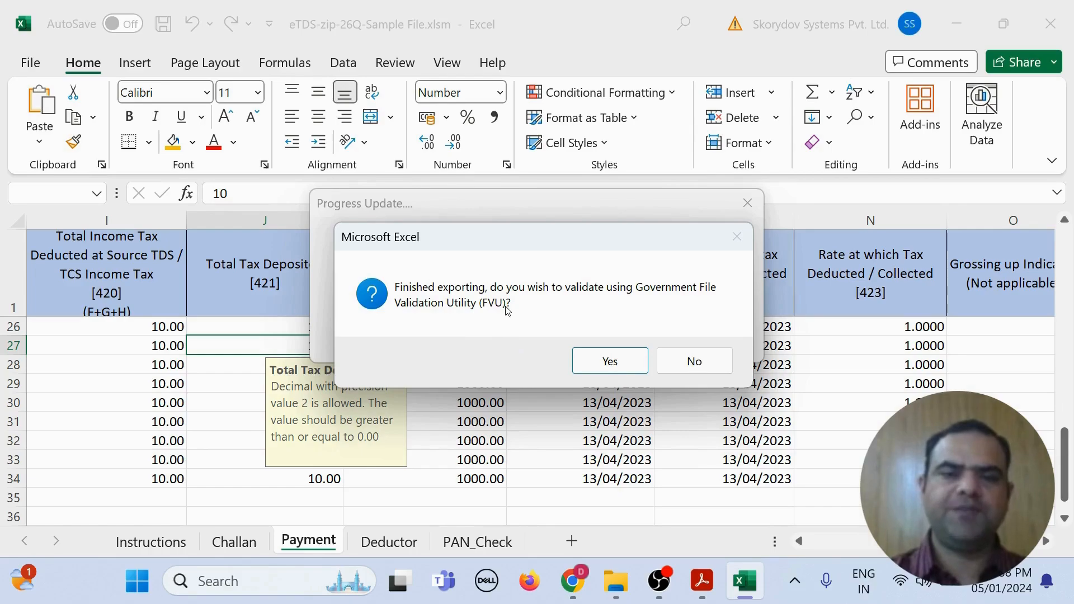
pyautogui.click(619, 361)
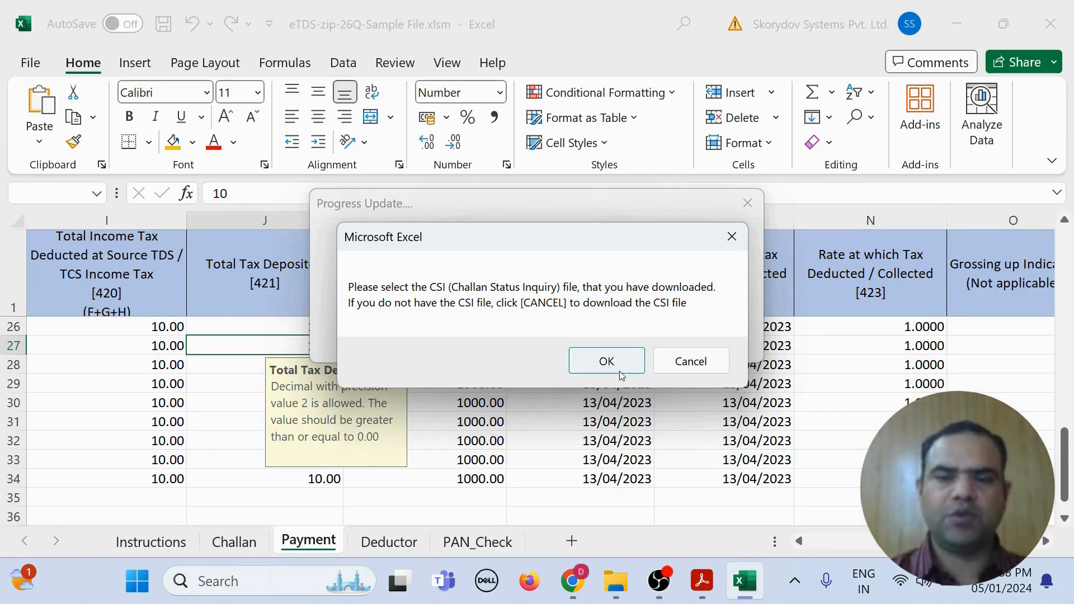
pyautogui.click(698, 365)
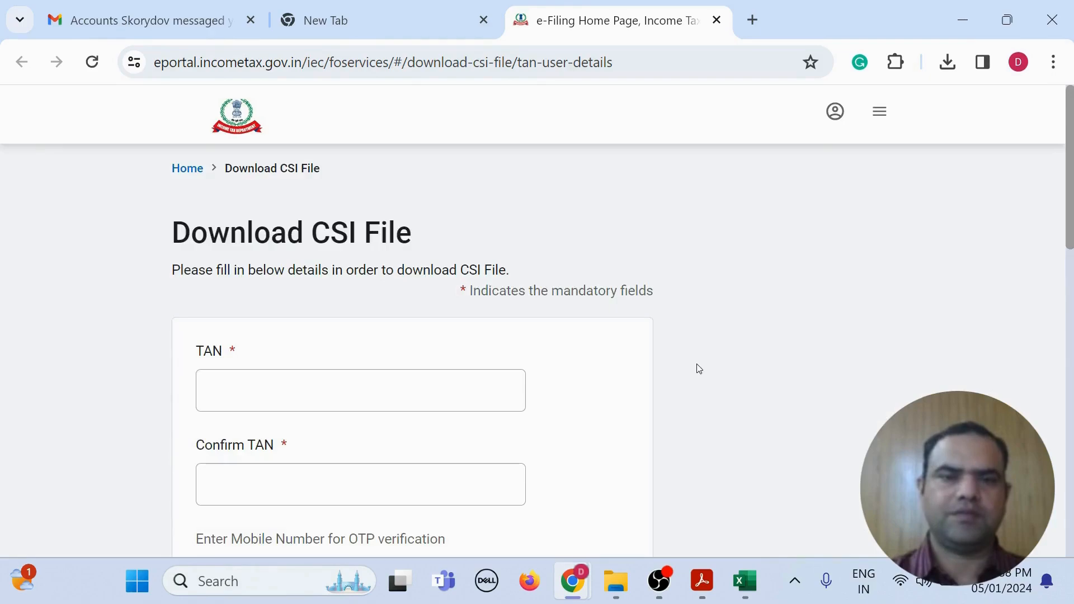
# Step: Look over the CSI form's TAN, Confirm TAN and Mobile number fields, then switch back to Excel
pyautogui.scroll(-2, 699, 368)
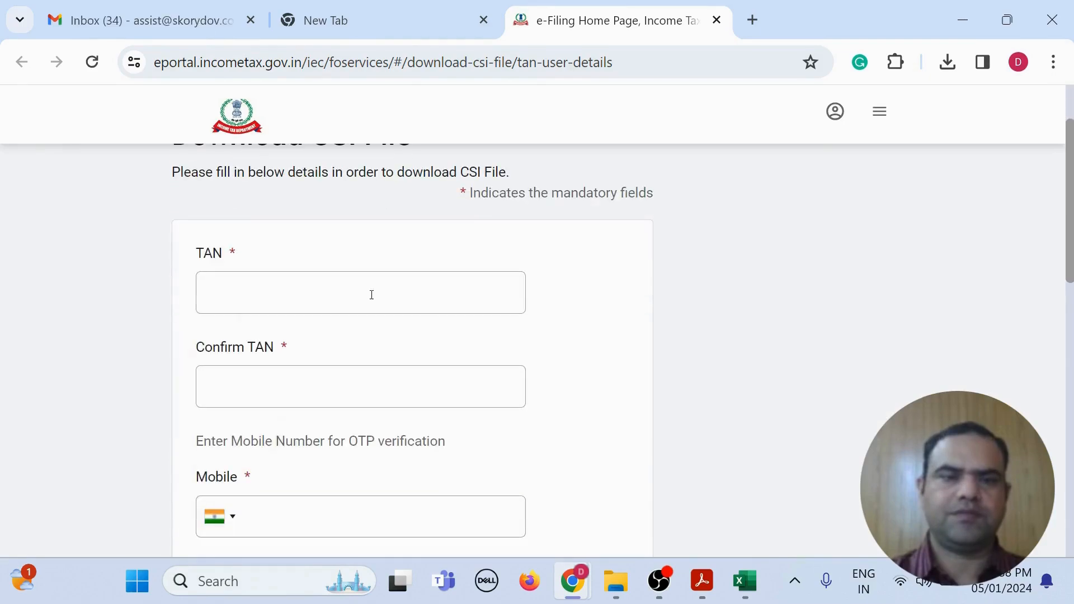
pyautogui.click(285, 280)
pyautogui.scroll(-5, 292, 360)
pyautogui.scroll(4, 282, 292)
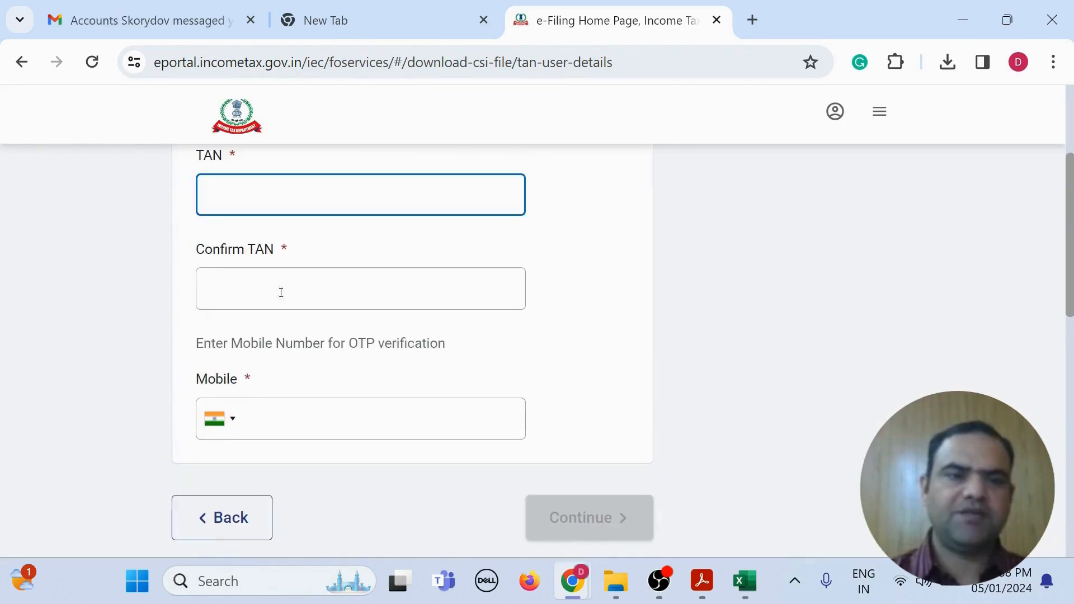
pyautogui.click(281, 292)
pyautogui.click(288, 467)
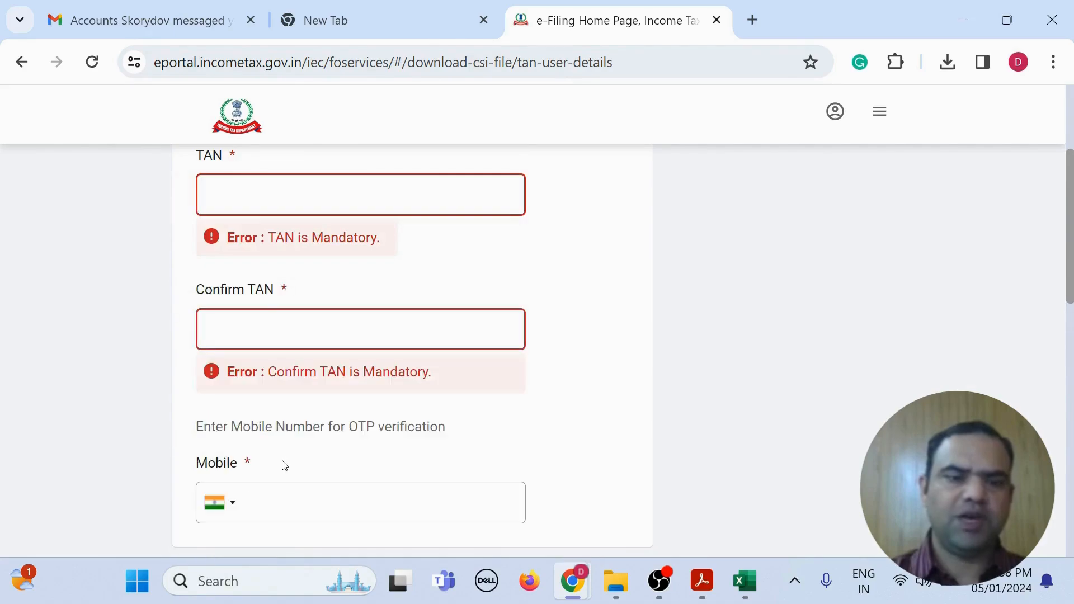
pyautogui.scroll(-5, 289, 460)
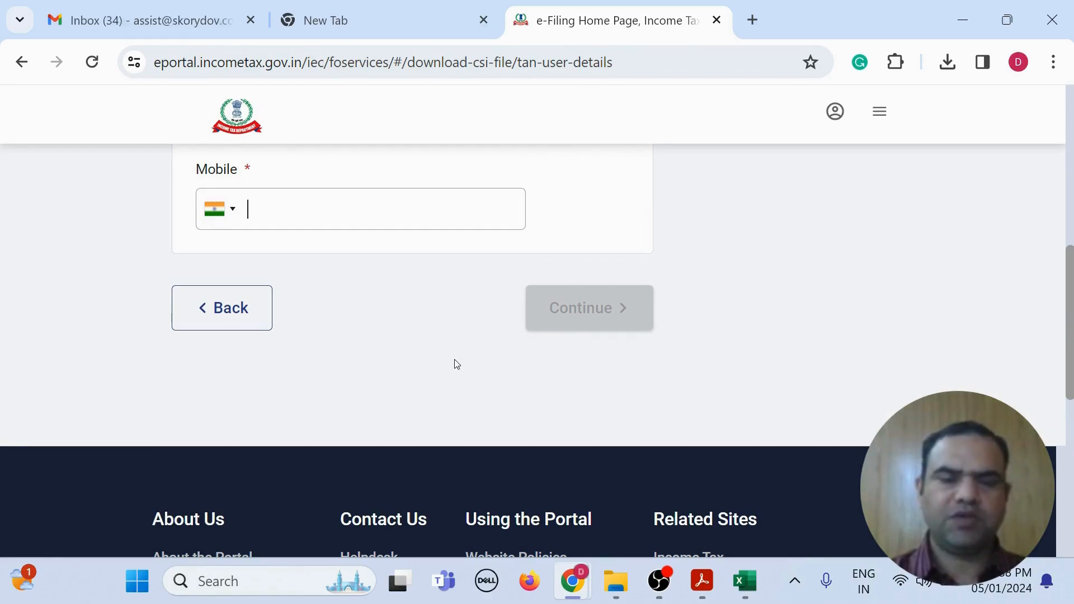
pyautogui.click(745, 584)
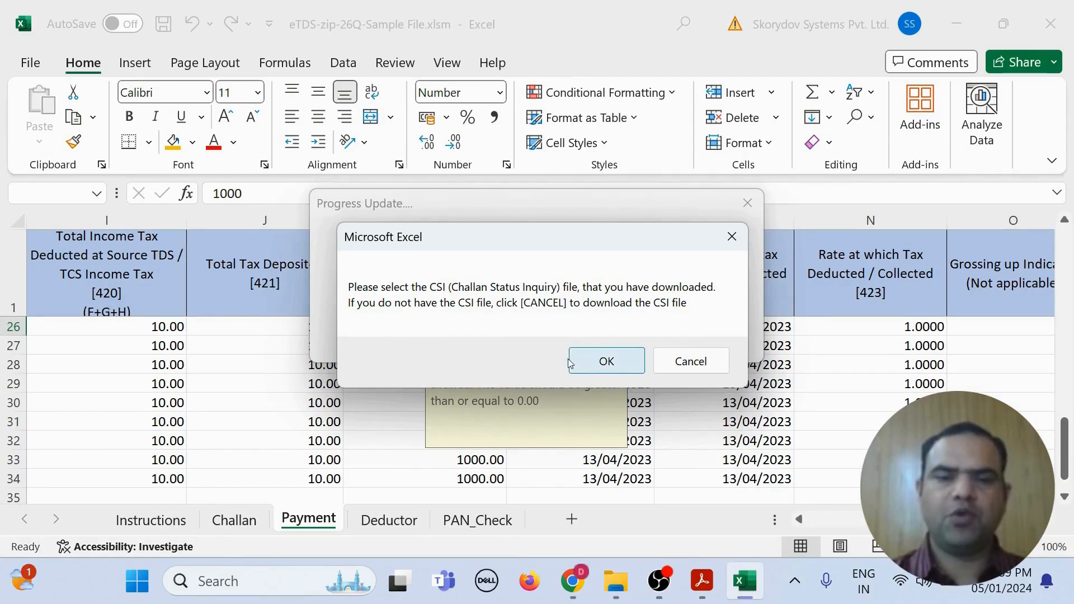
# Step: Supply the downloaded .csi challan file to the FVU and confirm the 26Q validation success message
pyautogui.click(598, 371)
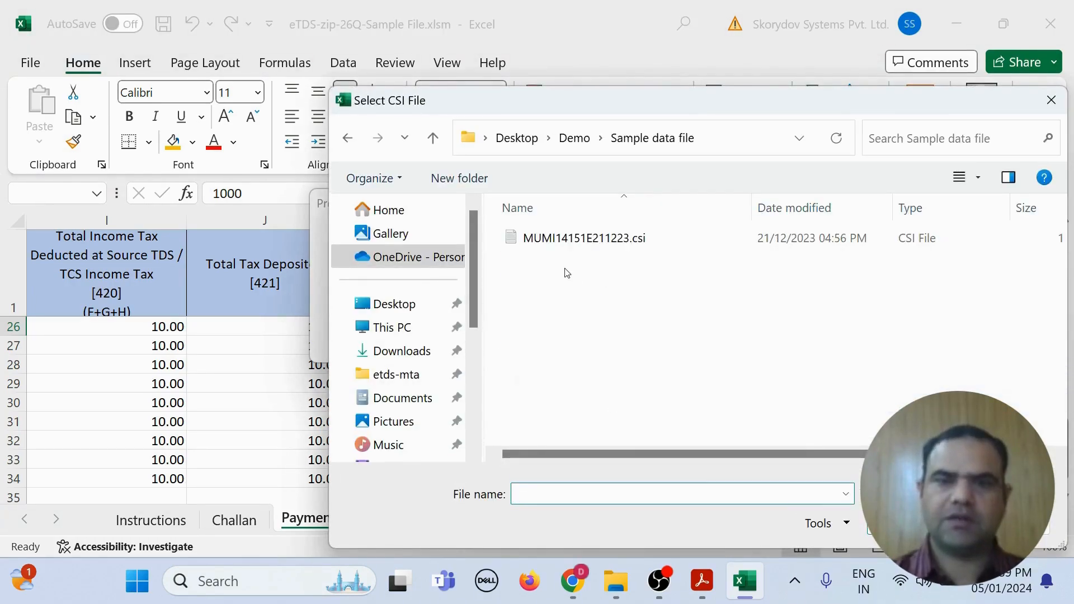
pyautogui.doubleClick(565, 241)
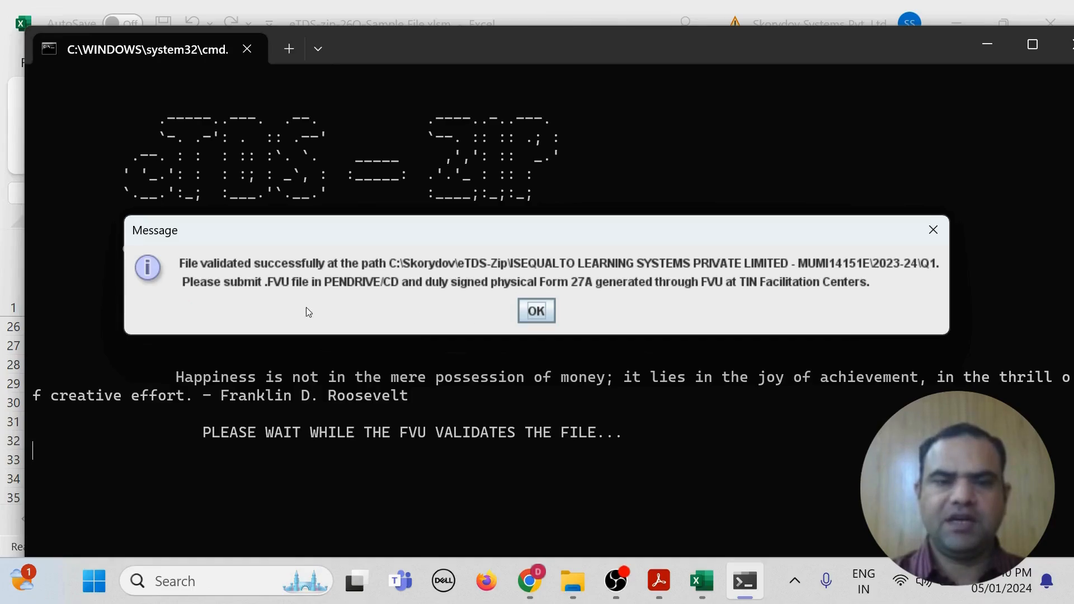
pyautogui.click(539, 318)
# Step: In the Q1 output folder, select 26Q1eTDS.fvu and open the Form 27A PDF
pyautogui.click(539, 317)
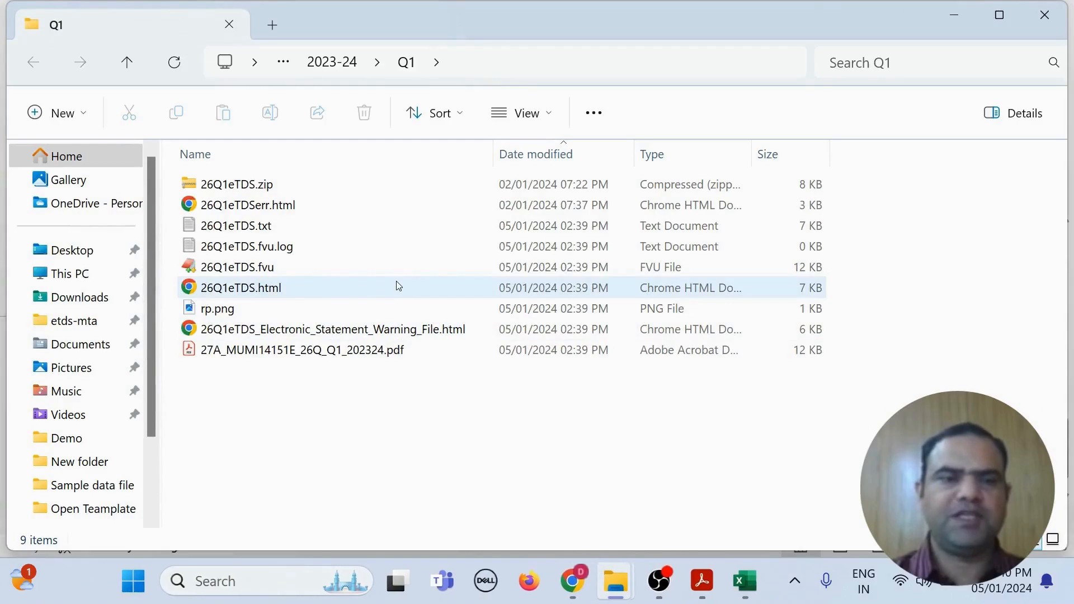
pyautogui.click(261, 274)
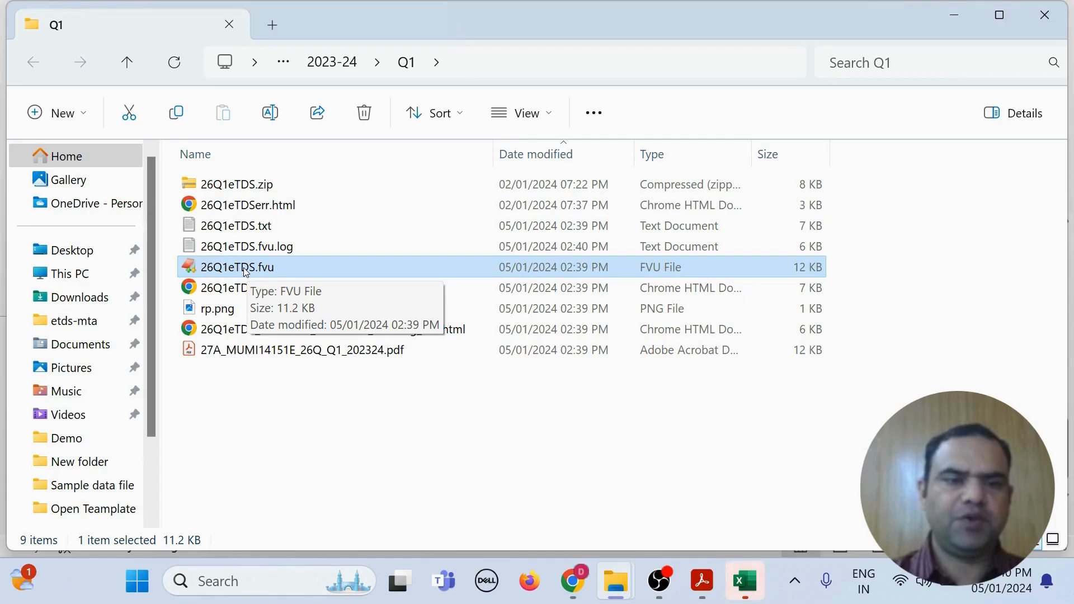
pyautogui.doubleClick(254, 353)
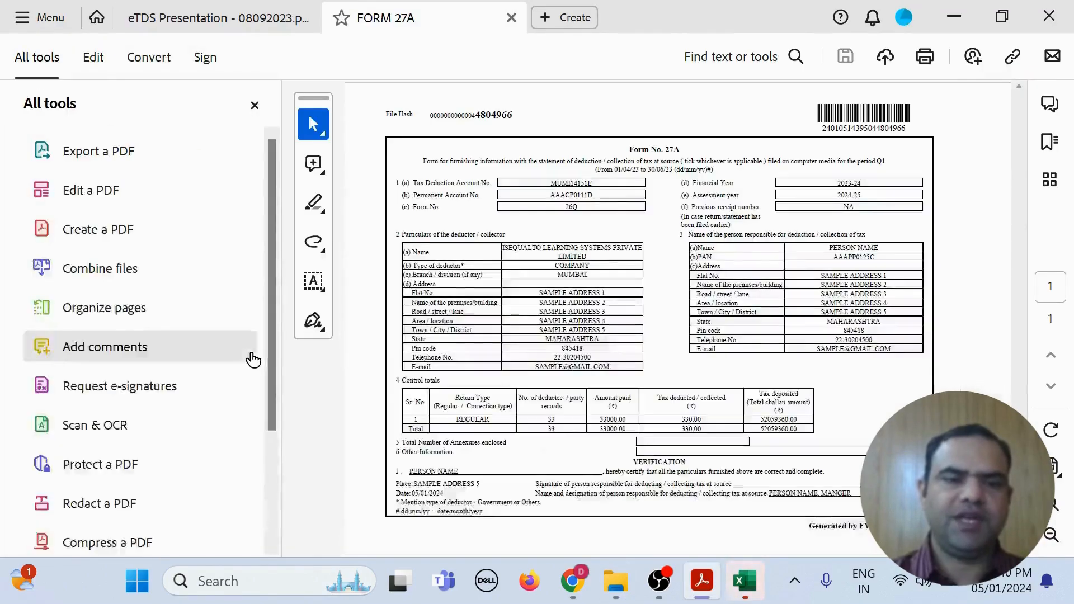
# Step: Close the Form 27A PDF and launch the ITD portal upload from the Excel template
pyautogui.click(255, 105)
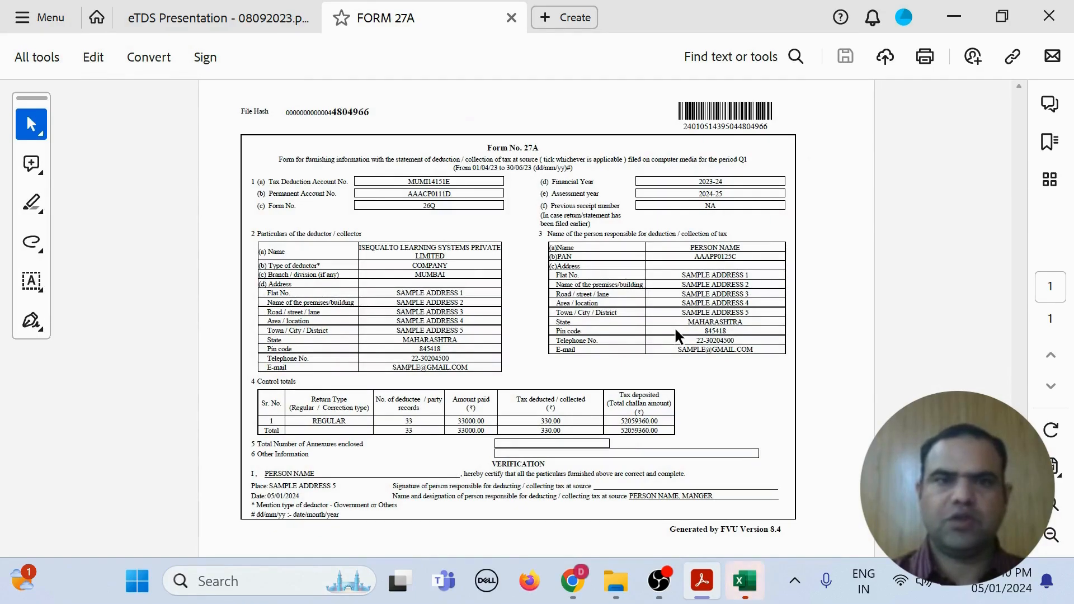
pyautogui.click(512, 18)
pyautogui.click(746, 581)
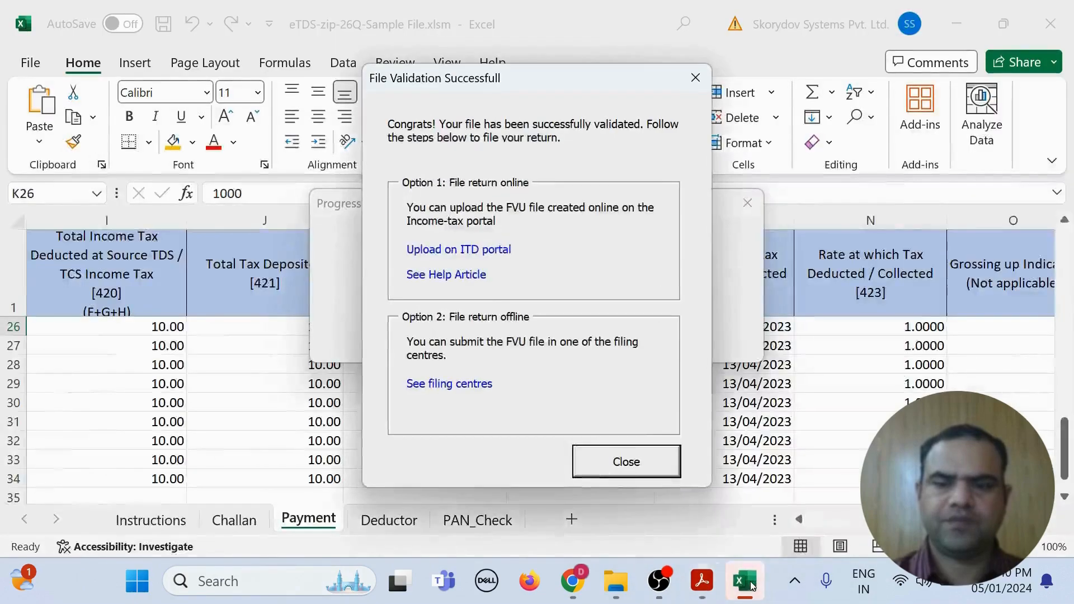
pyautogui.click(433, 250)
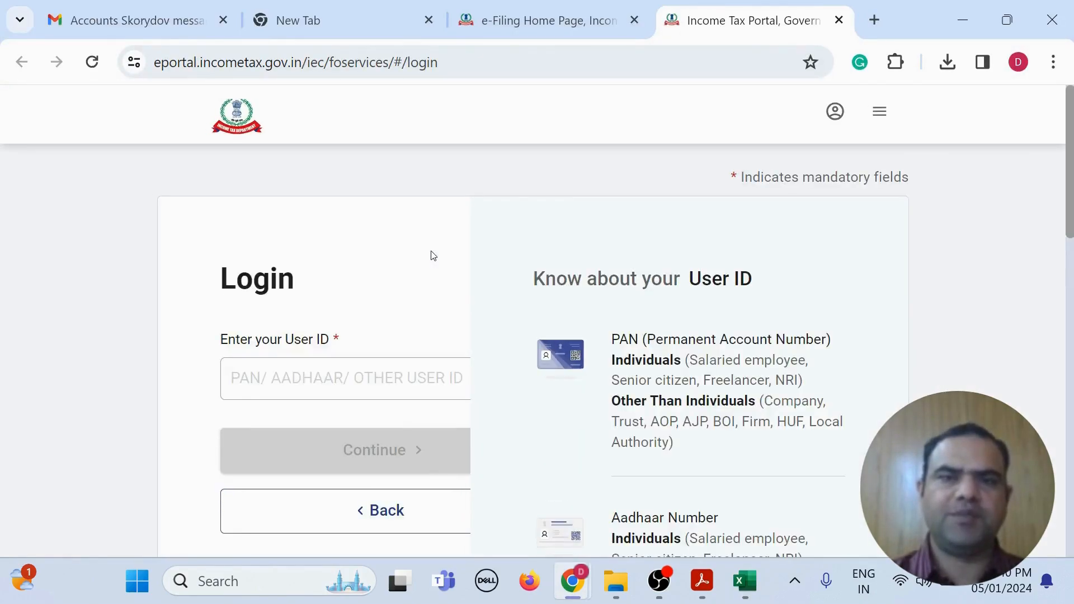
# Step: Focus the User ID field on the e-Filing login page before moving to myITreturn's eTDS ZIP page
pyautogui.click(334, 376)
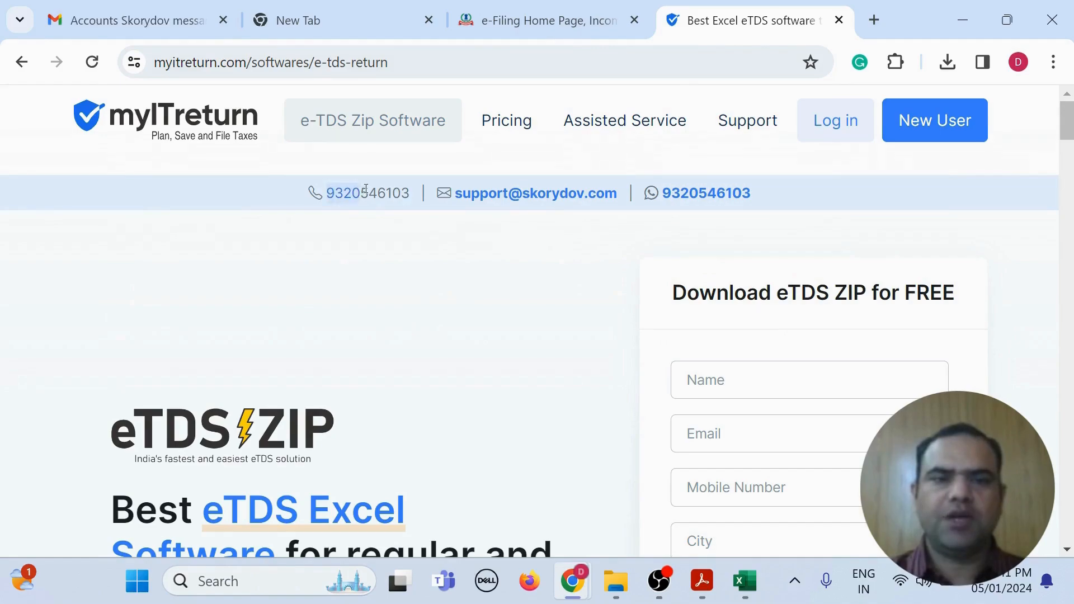
# Step: Highlight the support phone number and then the WhatsApp support number in the contact bar
pyautogui.moveTo(328, 194); pyautogui.dragTo(417, 189)
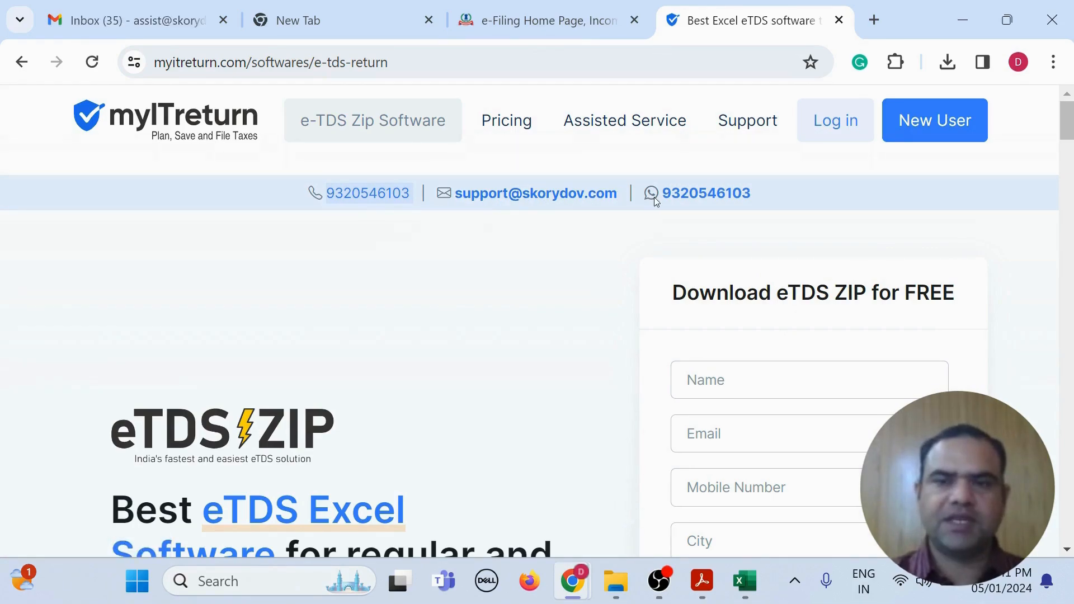
pyautogui.moveTo(660, 194); pyautogui.dragTo(769, 196)
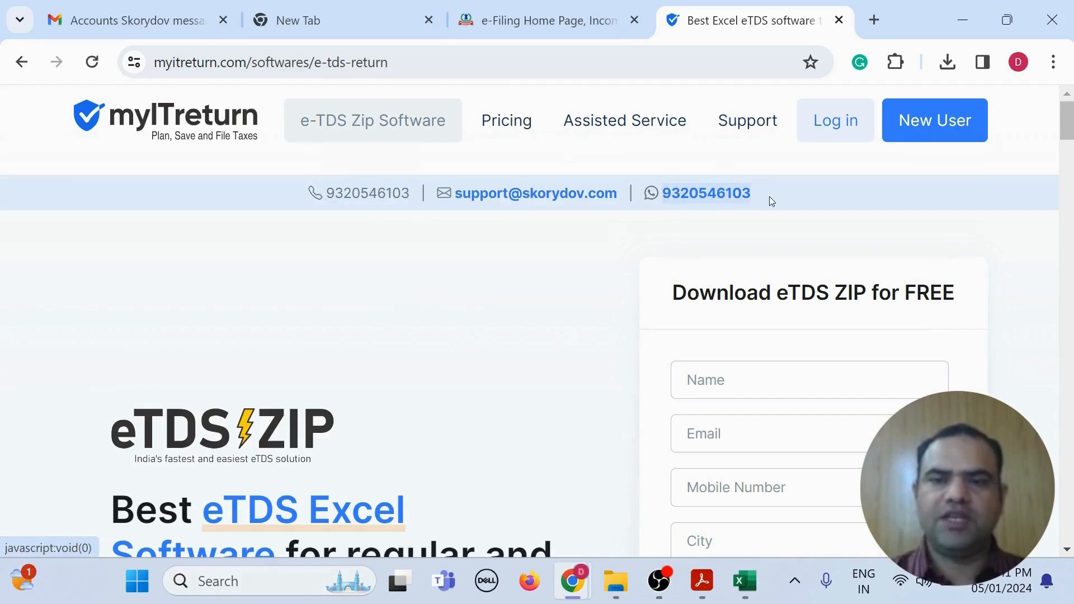